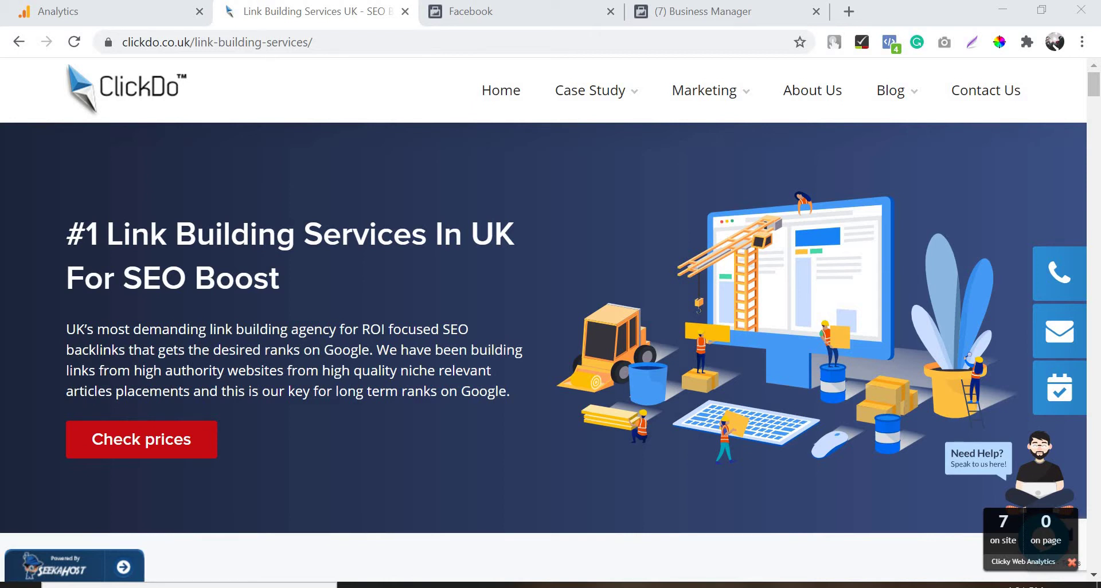
- Look over the heading, introduction and address of the ClickDo link building services page
scroll(285, 284, "down", 1)
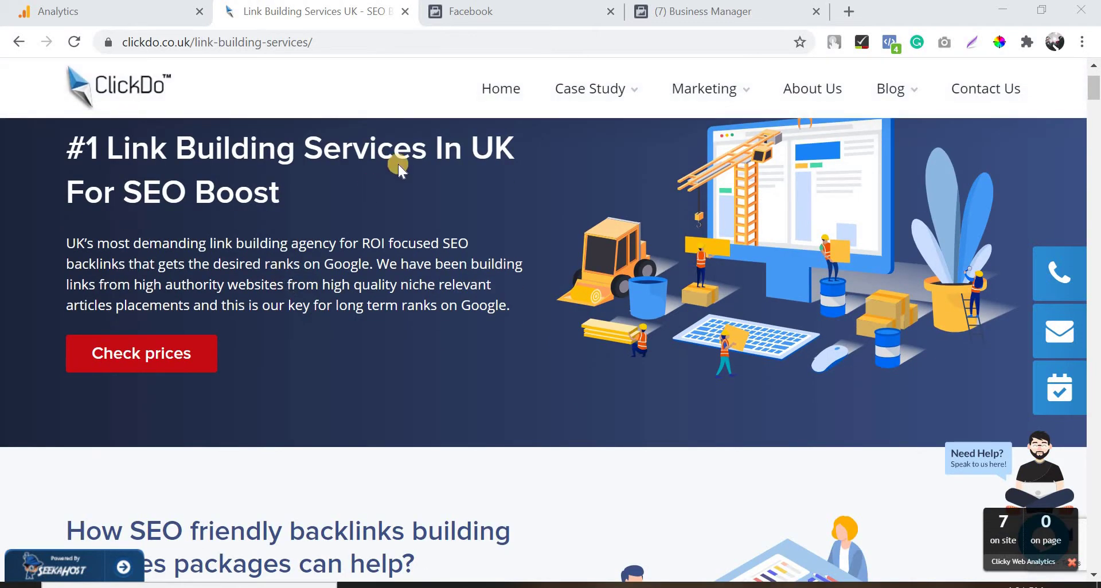
scroll(465, 307, "up", 1)
scroll(467, 307, "down", 3)
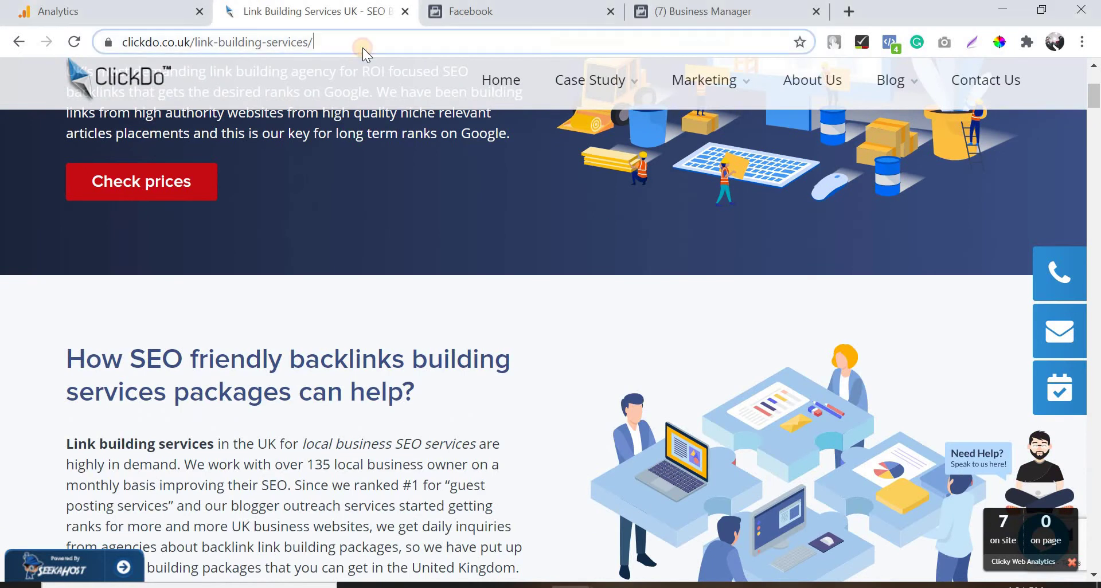
left_click(364, 48)
scroll(389, 315, "up", 3)
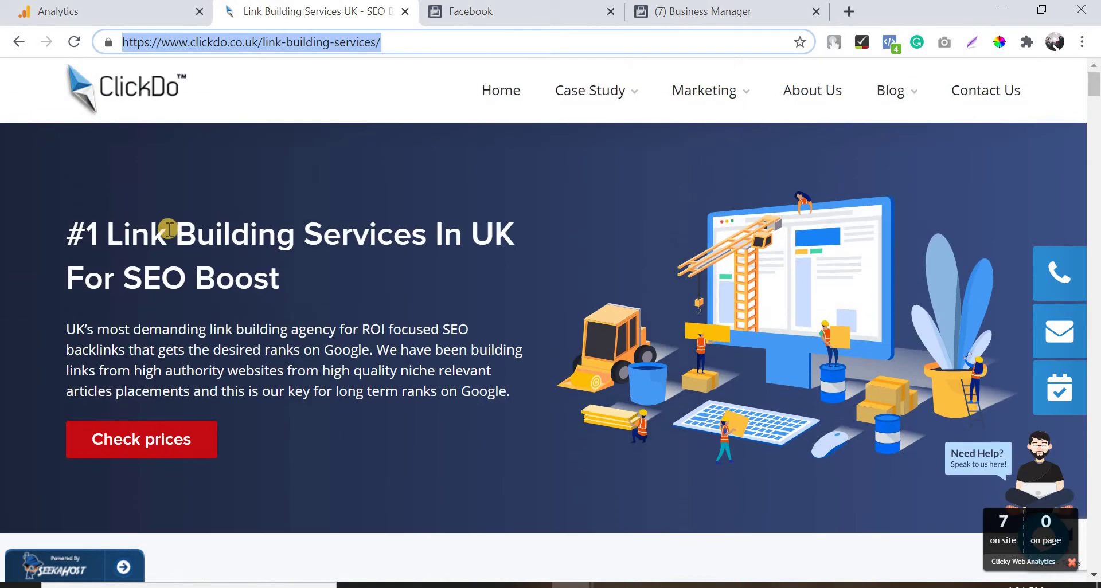
left_click(424, 334)
scroll(423, 335, "down", 4)
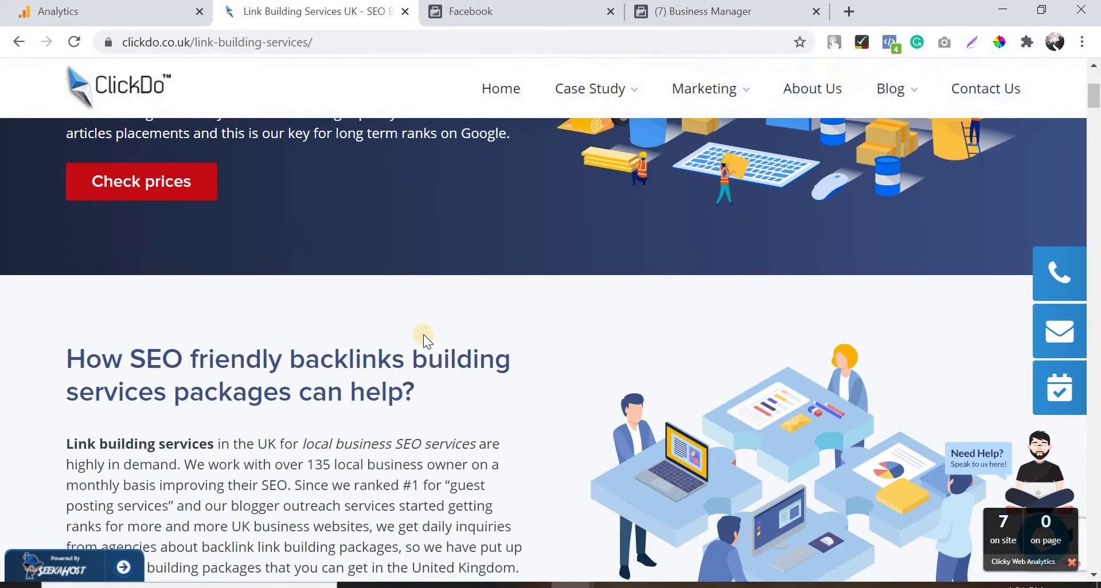
scroll(424, 335, "up", 4)
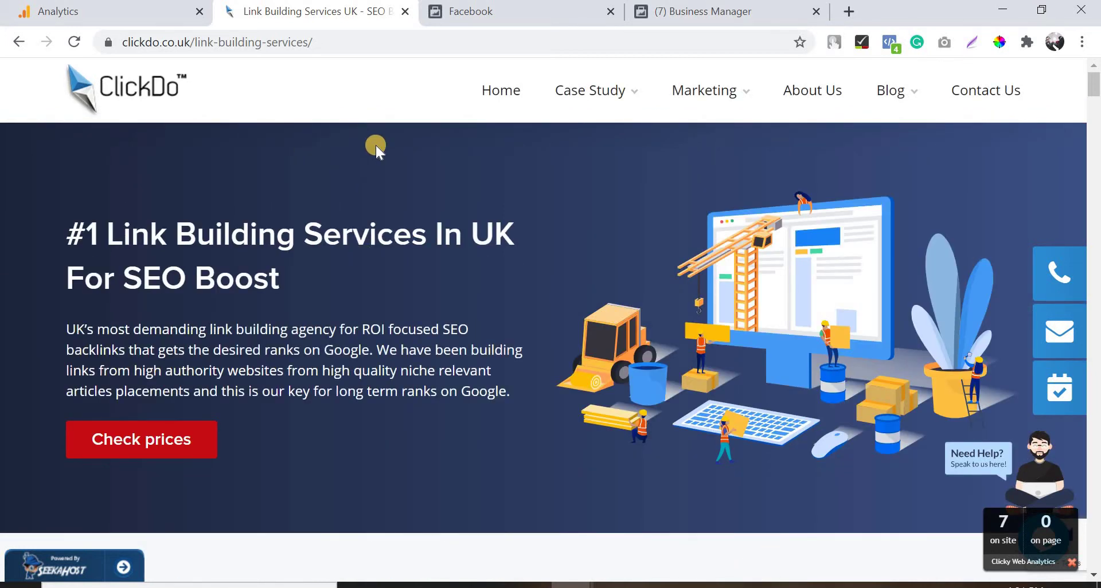
- Check the activity overview of ClickDo™'s Pixel in Facebook Events Manager and return to the link building page
left_click(521, 19)
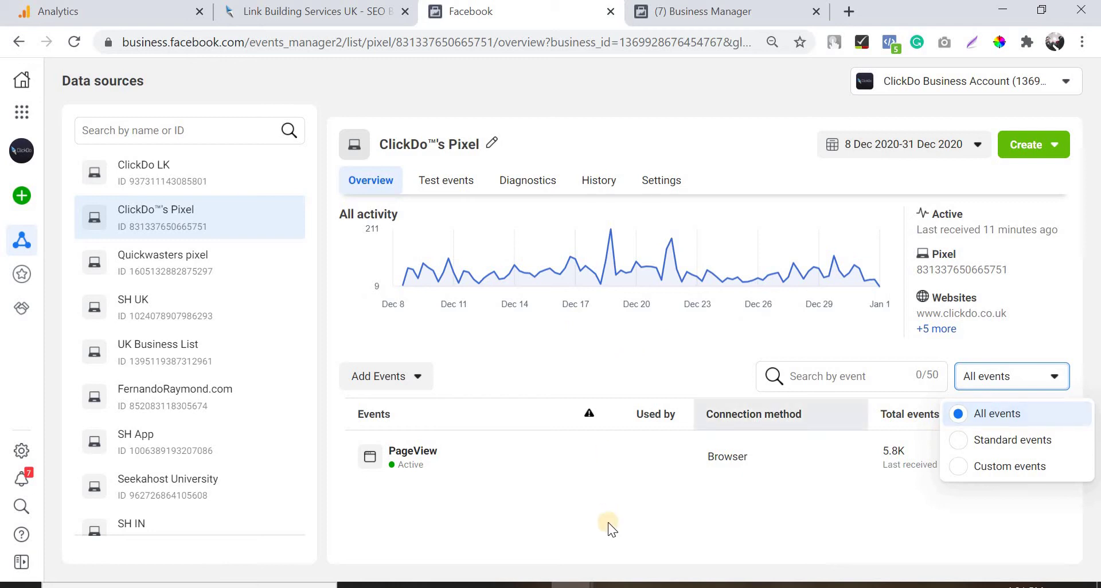
left_click(735, 311)
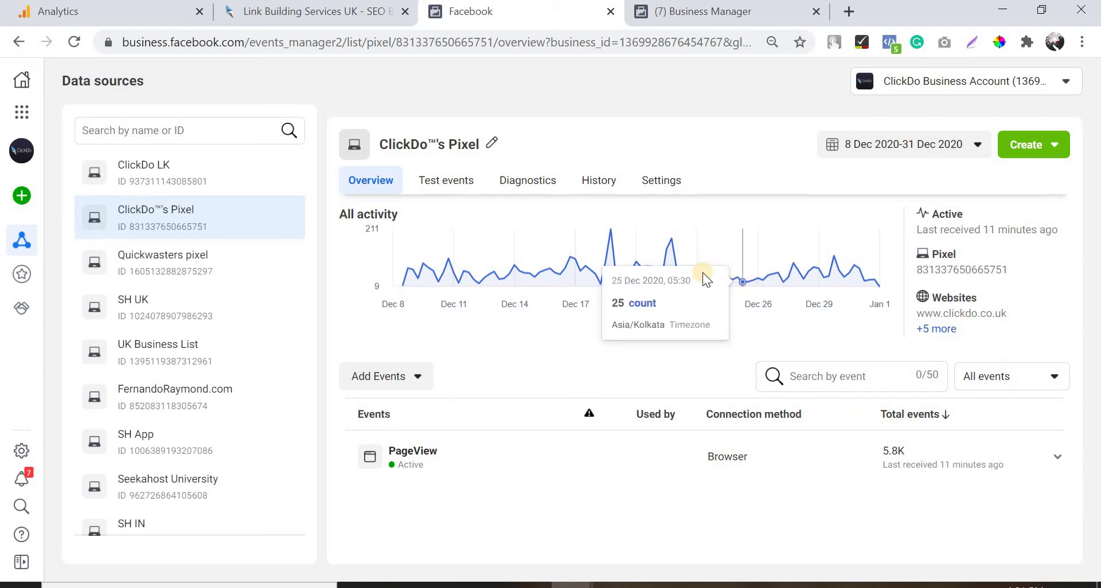
left_click(344, 14)
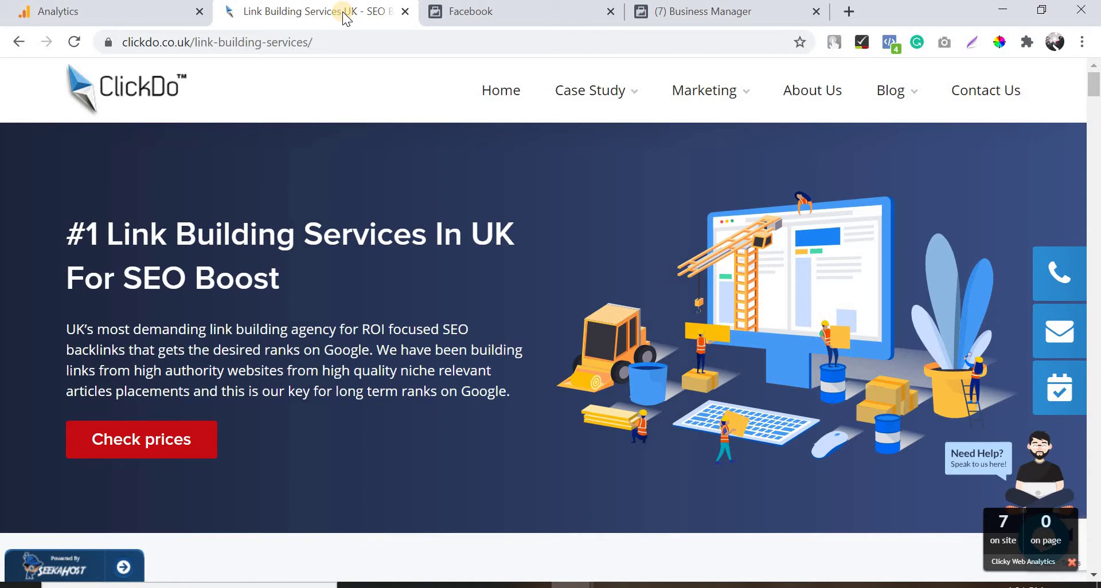
- Switch to Google Analytics and examine the pageviews of /link-building-services/ in the All Pages report for December 2020
left_click(356, 51)
left_click(99, 14)
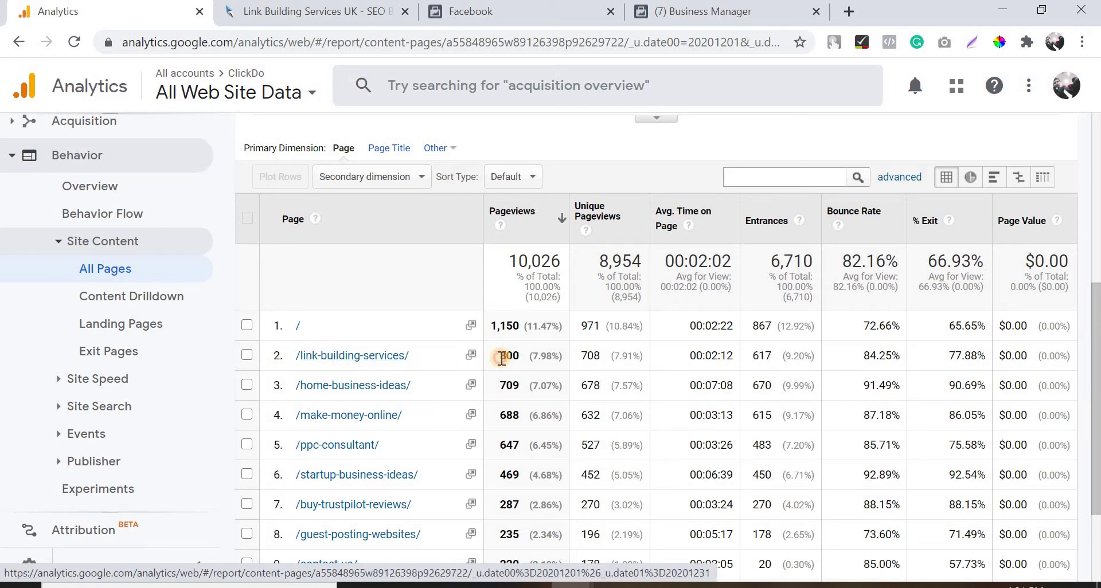
scroll(979, 182, "up", 5)
scroll(979, 182, "up", 2)
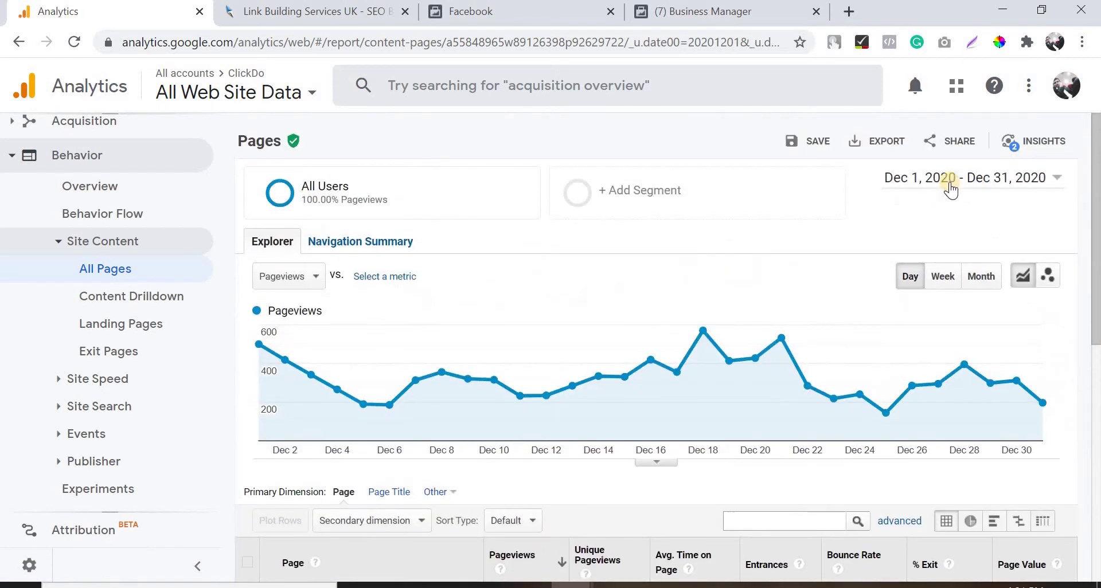
scroll(1019, 182, "down", 6)
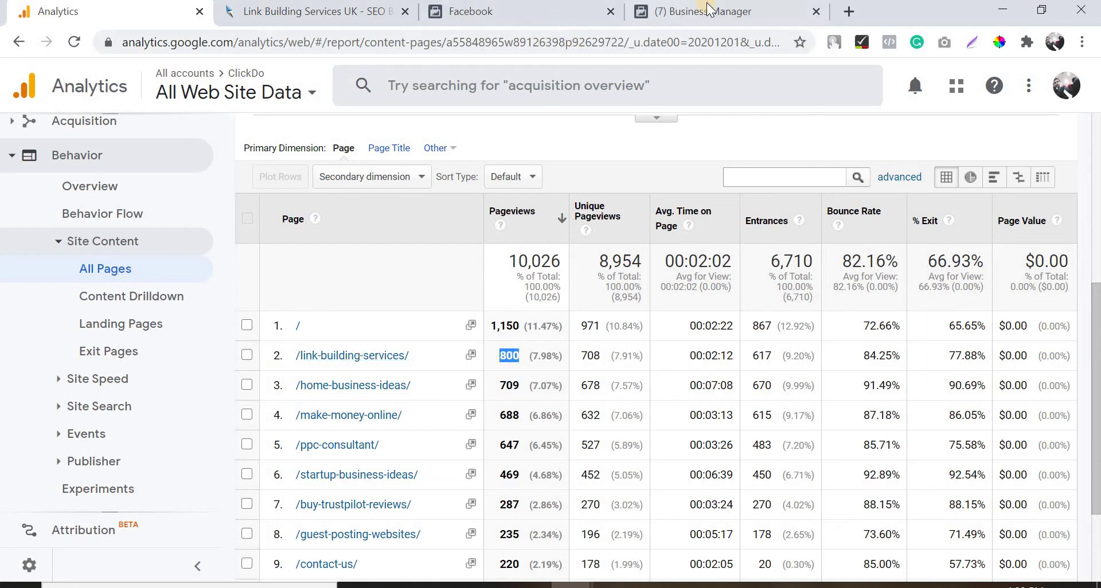
- Switch to Business Manager, open the ClickDo™ ad account in Ads Manager and discard its unpublished drafts
left_click(761, 17)
left_click_drag(759, 18, 612, 9)
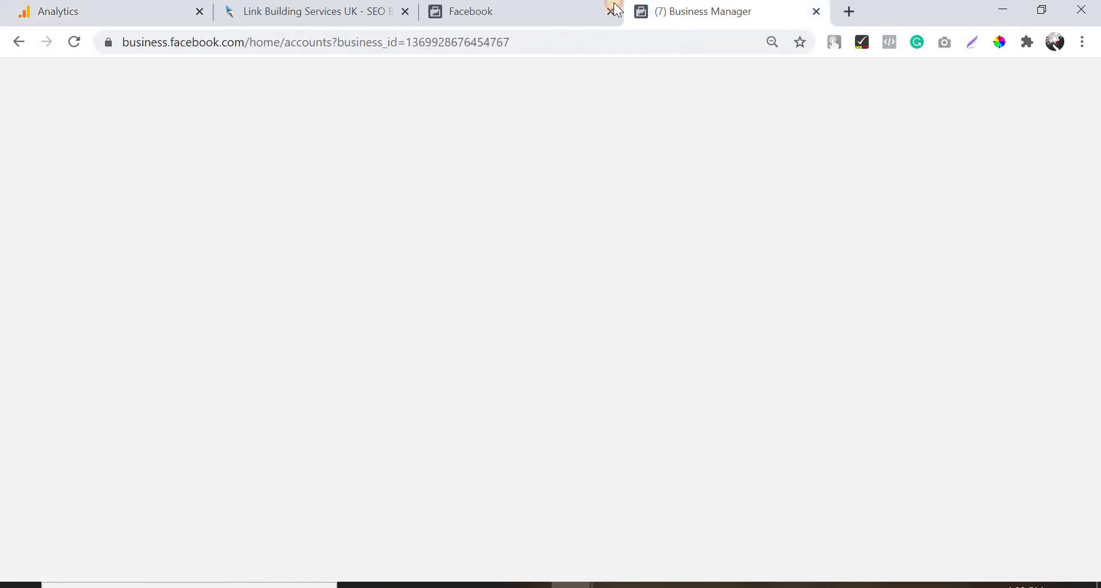
left_click(331, 239)
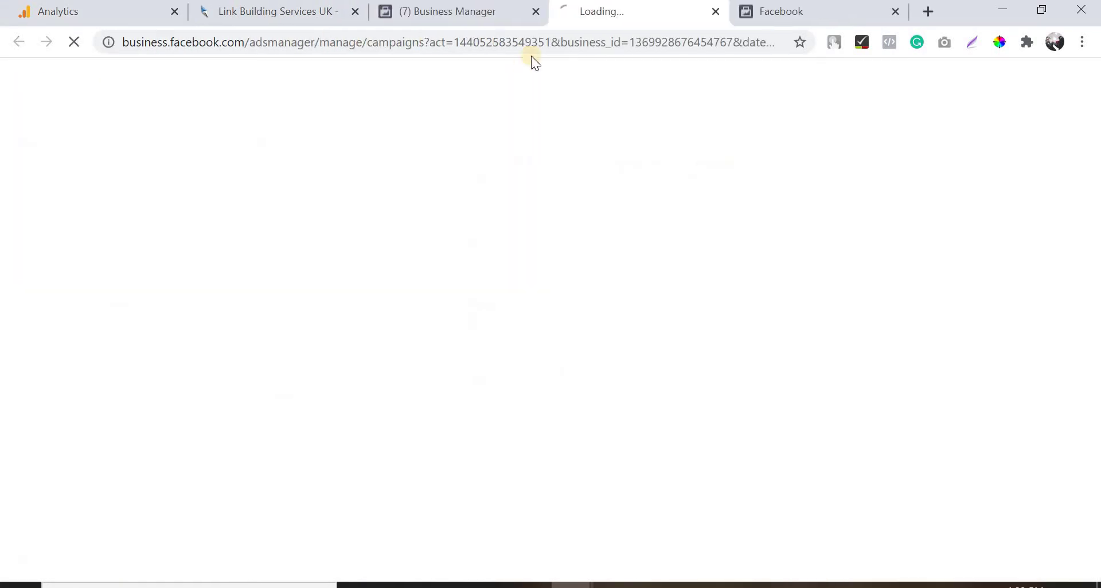
left_click(538, 12)
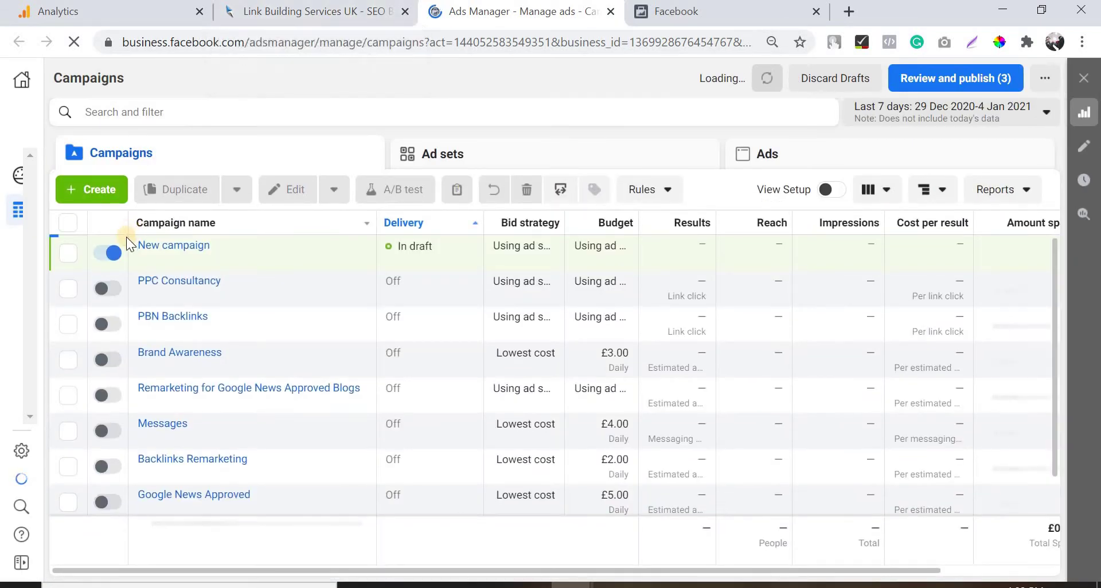
left_click(829, 81)
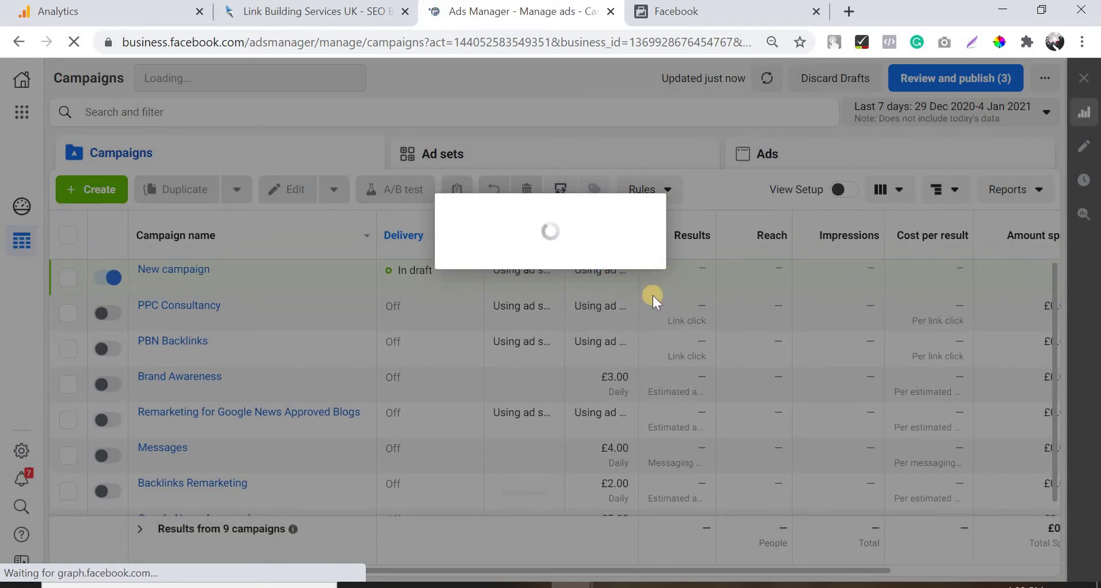
left_click(673, 288)
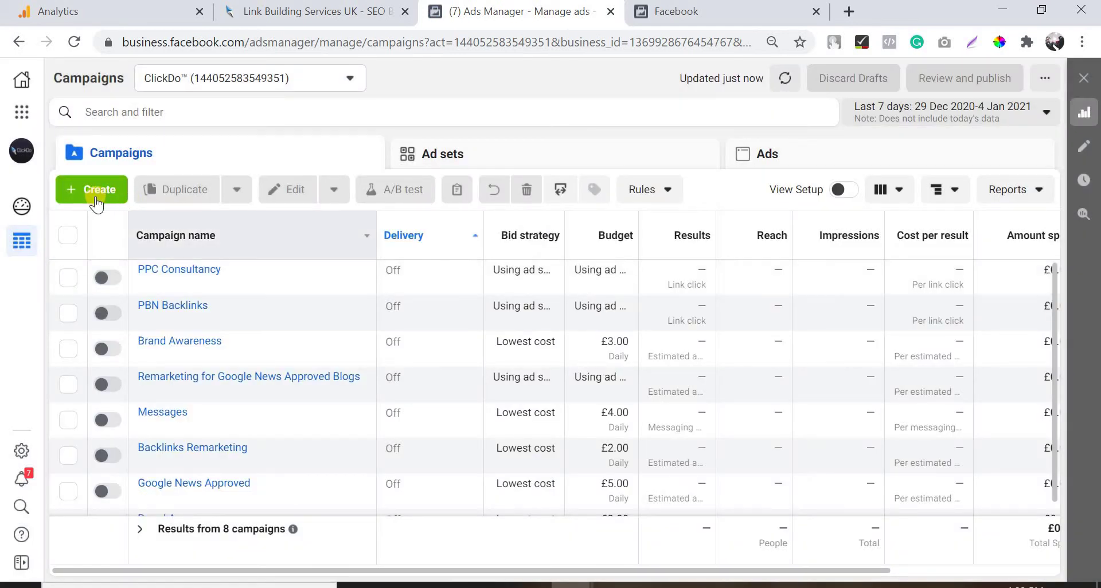
- Create a new campaign with the Traffic objective
left_click(93, 194)
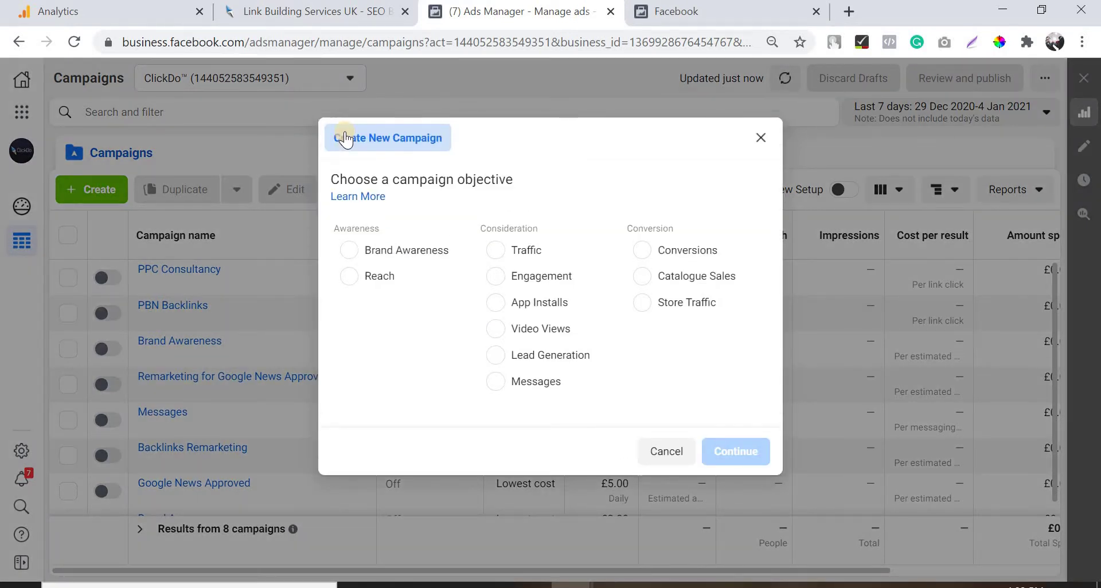
left_click(339, 13)
left_click(493, 13)
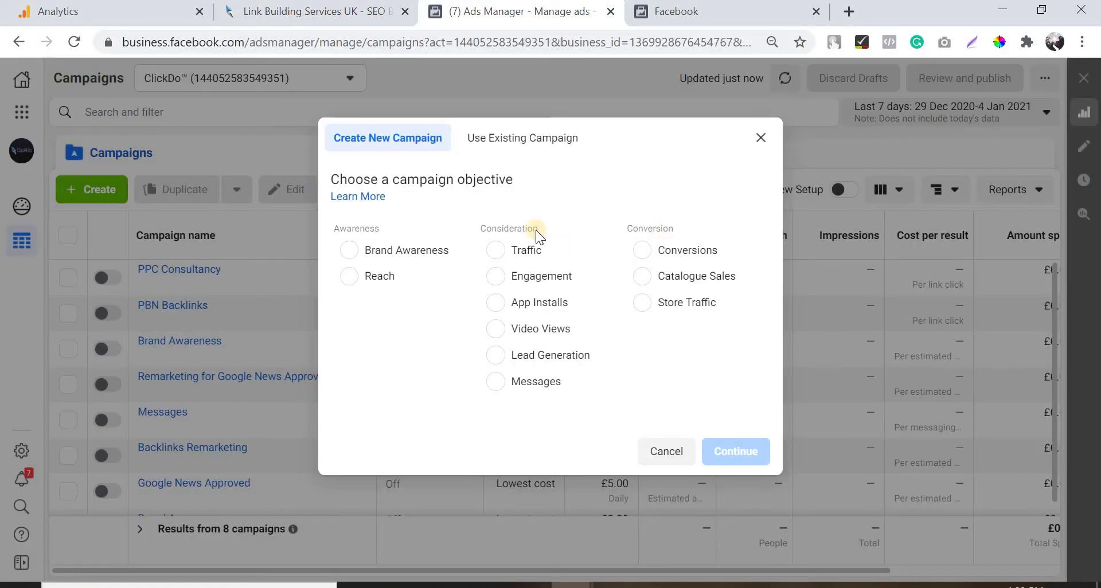
left_click(520, 258)
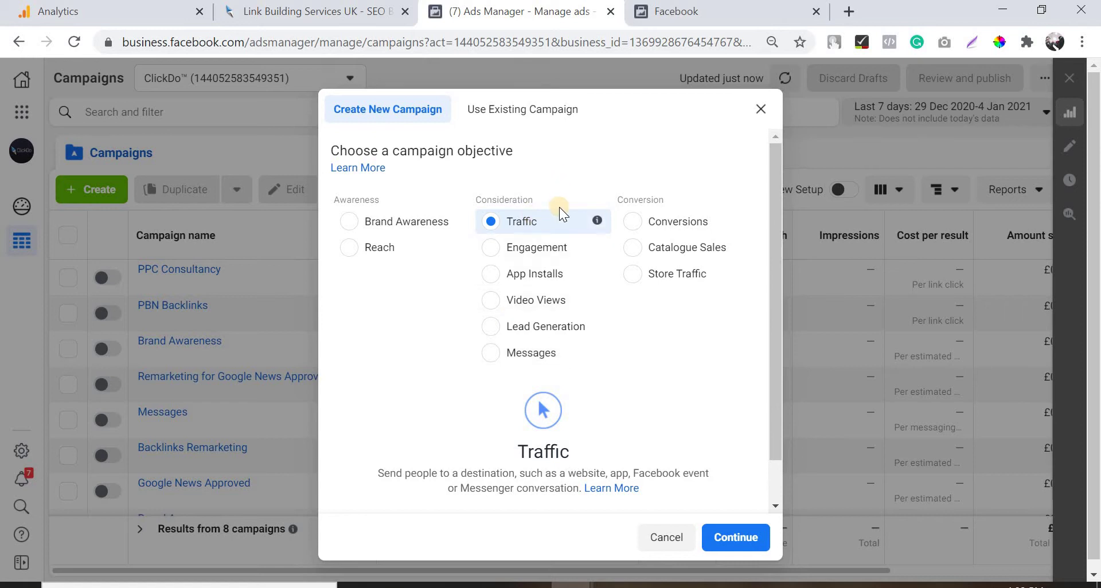
scroll(516, 197, "down", 1)
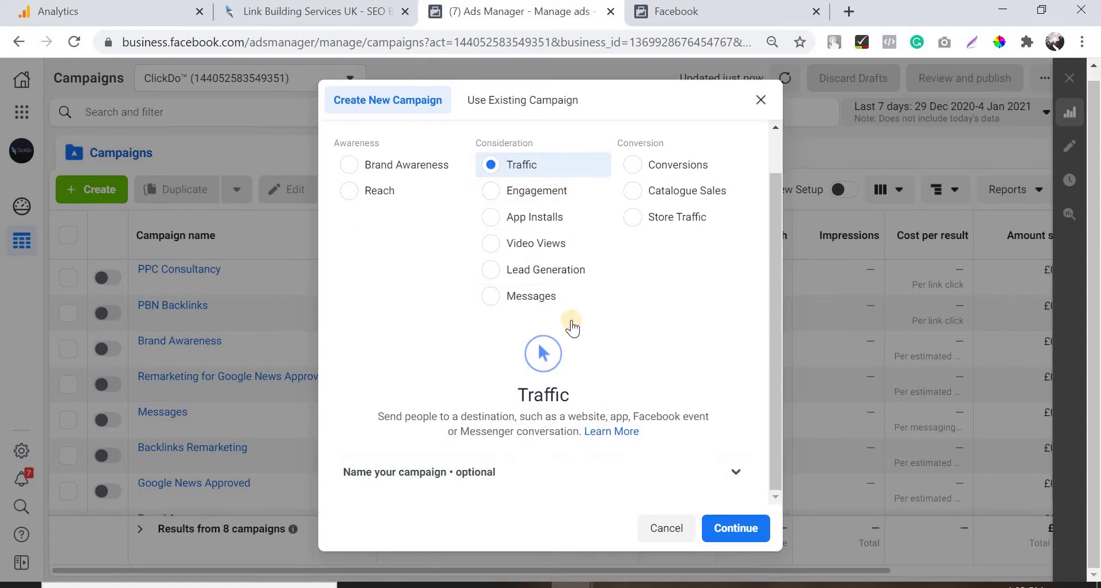
scroll(570, 320, "up", 1)
scroll(680, 491, "down", 1)
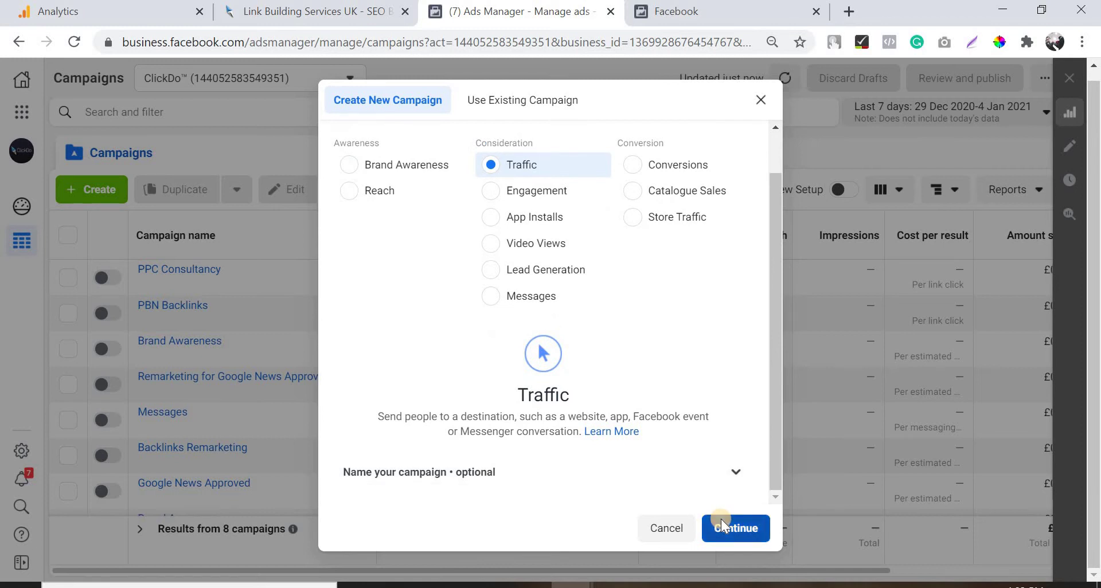
left_click(721, 518)
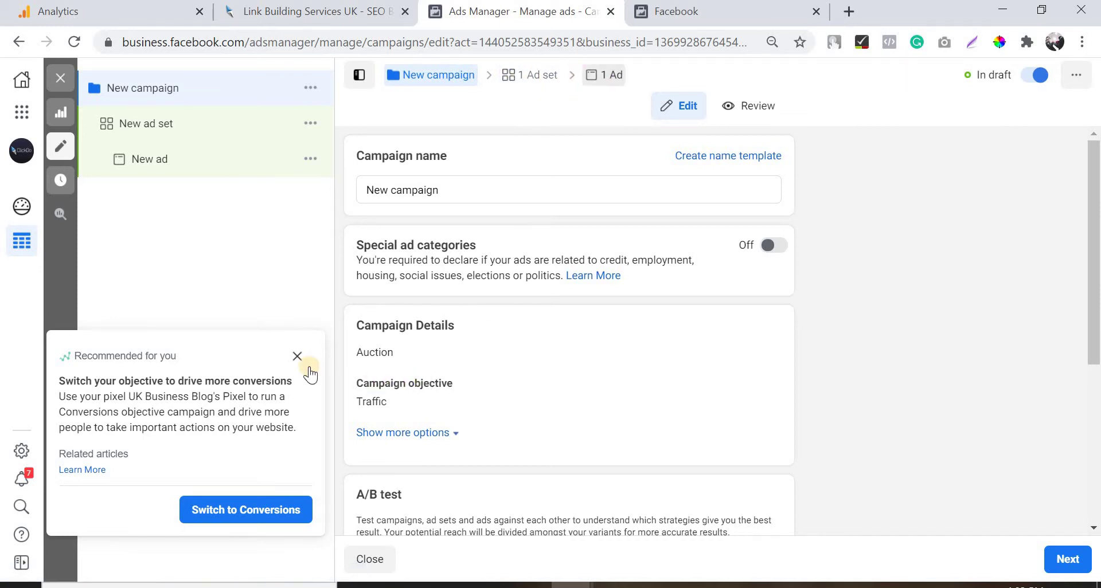
- Dismiss the conversions recommendation and name the campaign "Link Building Services - Dec 2020"
left_click(297, 356)
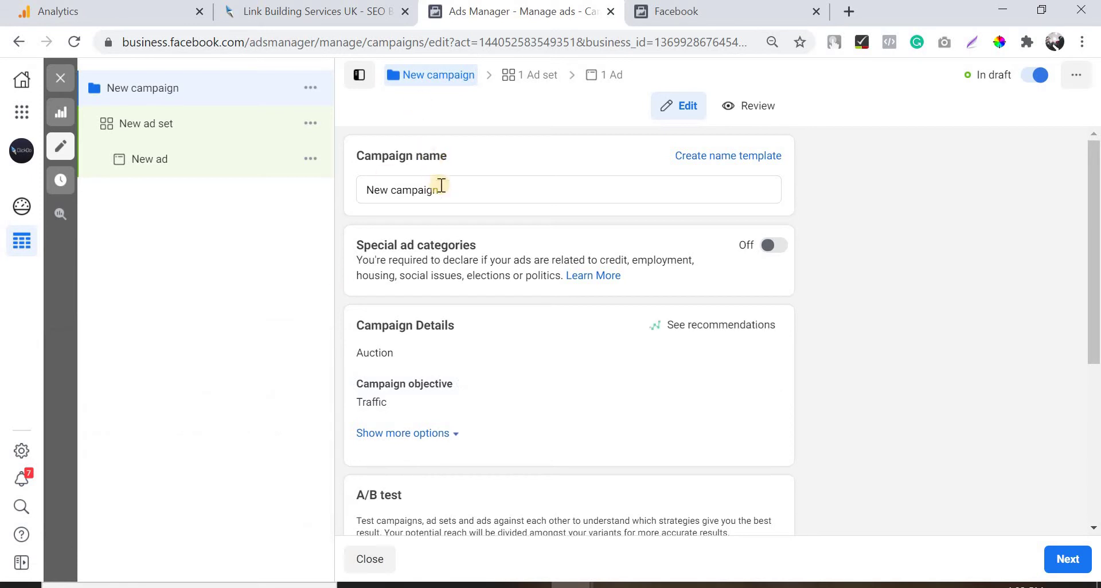
triple_click(447, 191)
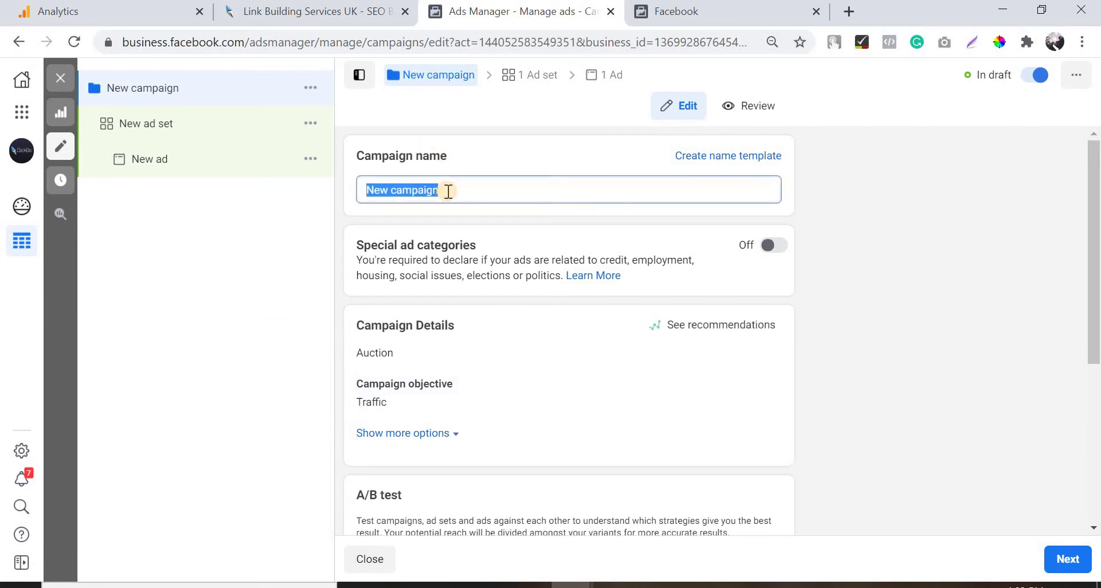
type("Link Bu")
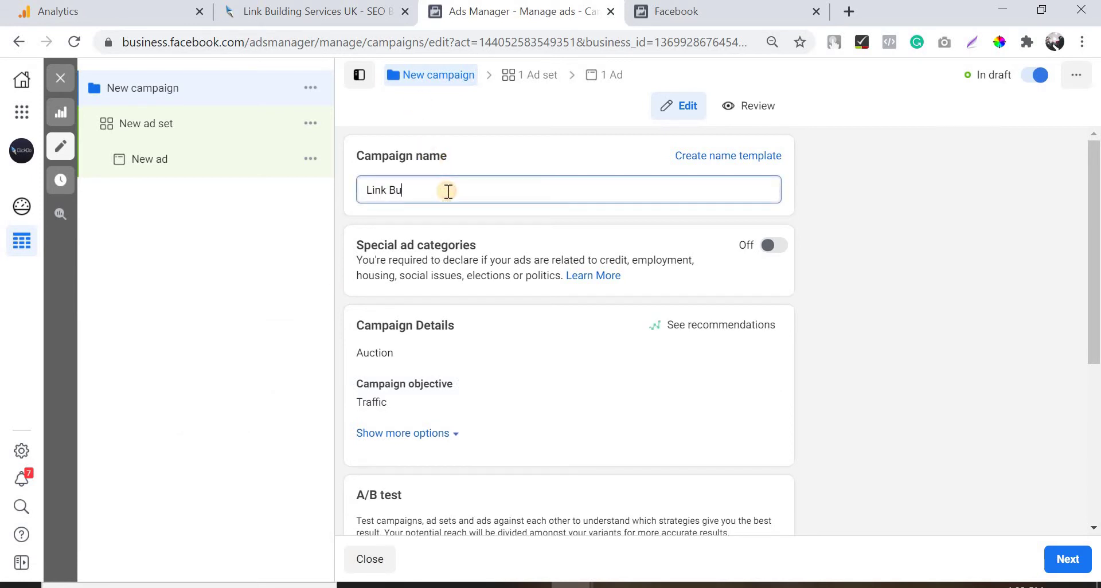
type("ilding Services - Dec 2")
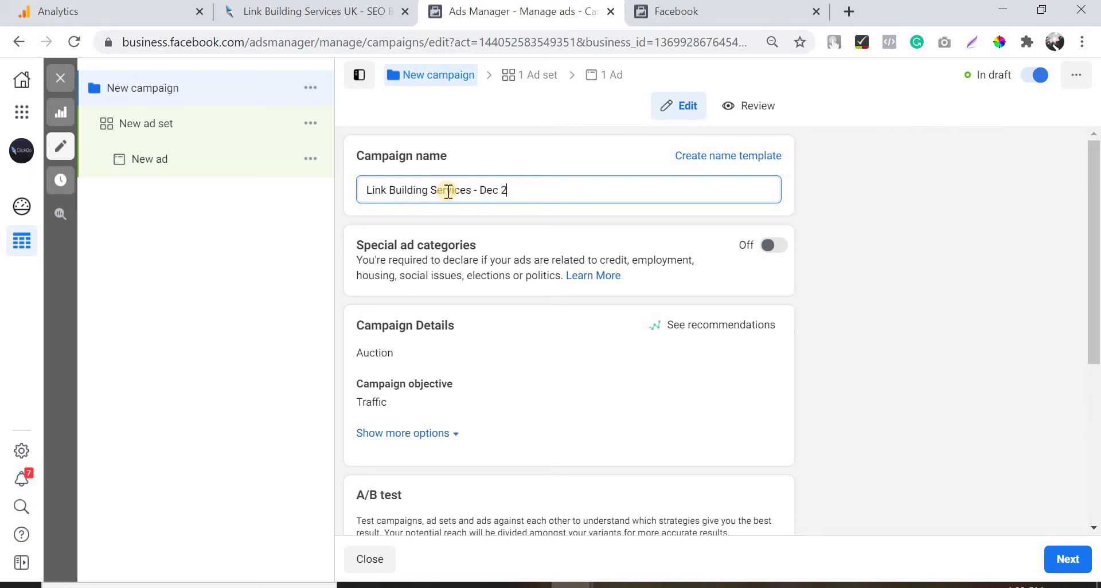
type("020")
left_click(491, 260)
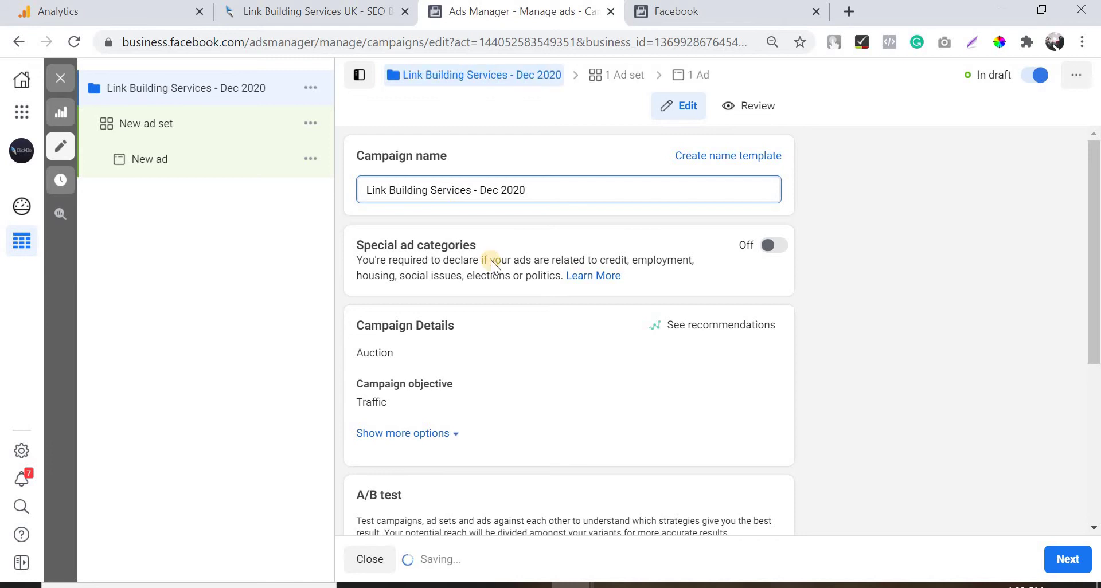
scroll(357, 312, "down", 1)
scroll(454, 192, "up", 1)
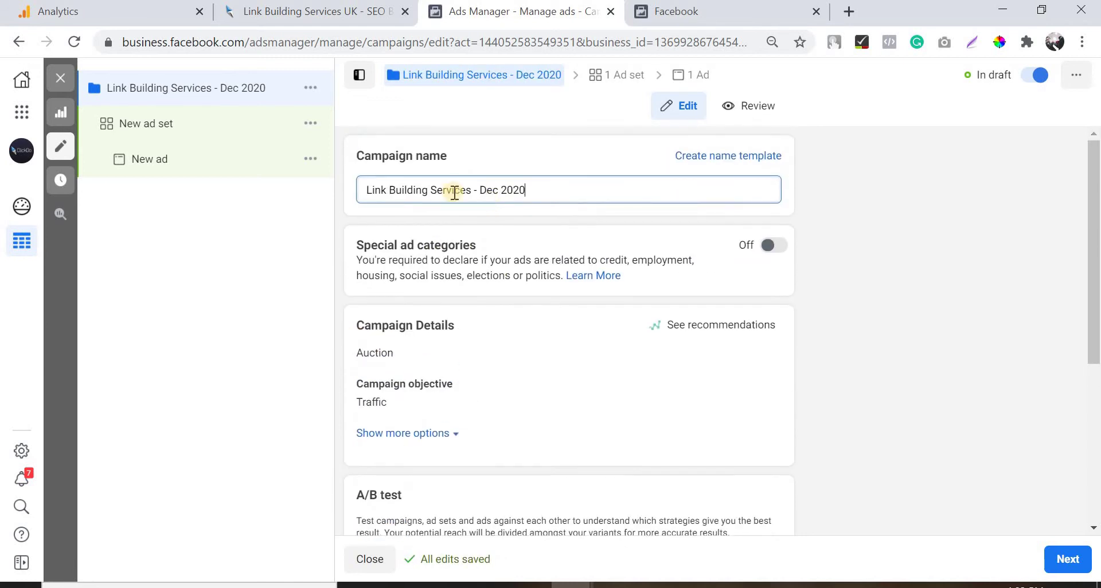
triple_click(454, 193)
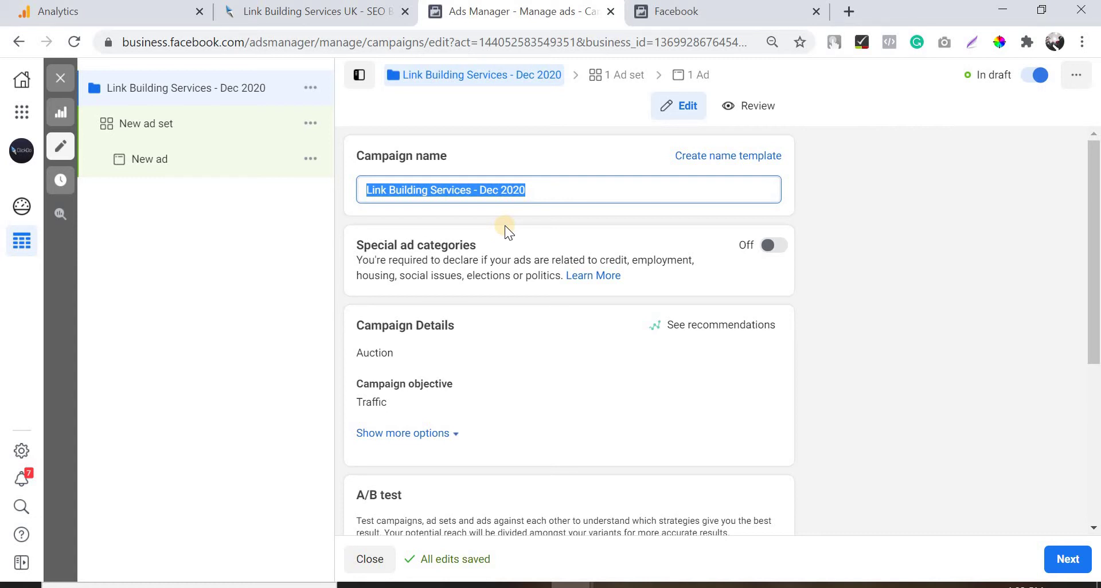
left_click(559, 196)
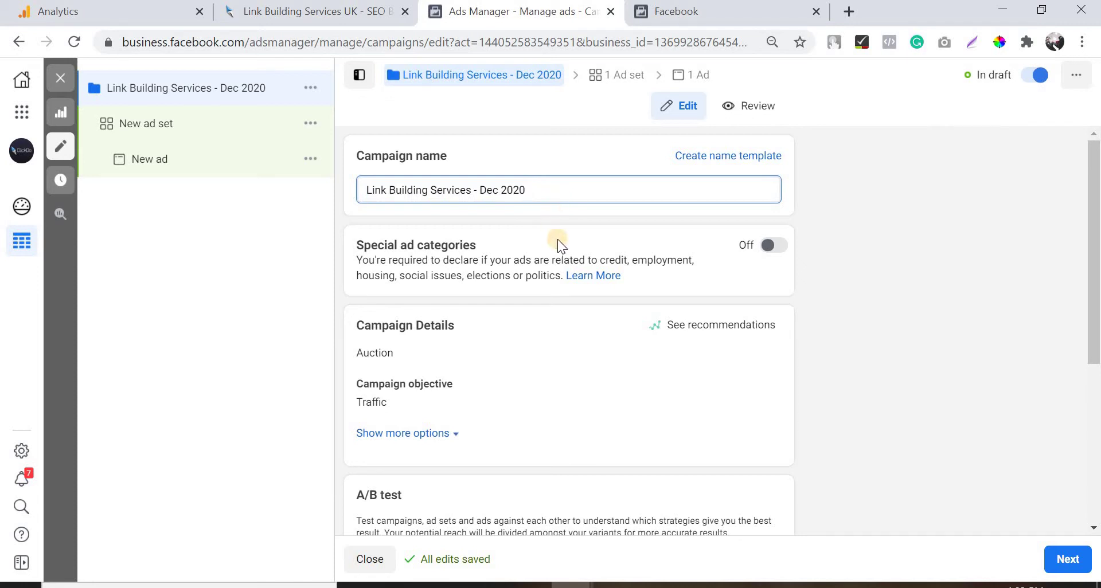
- Review the campaign details, A/B test and budget optimisation settings, and continue to the ad set
scroll(557, 239, "down", 2)
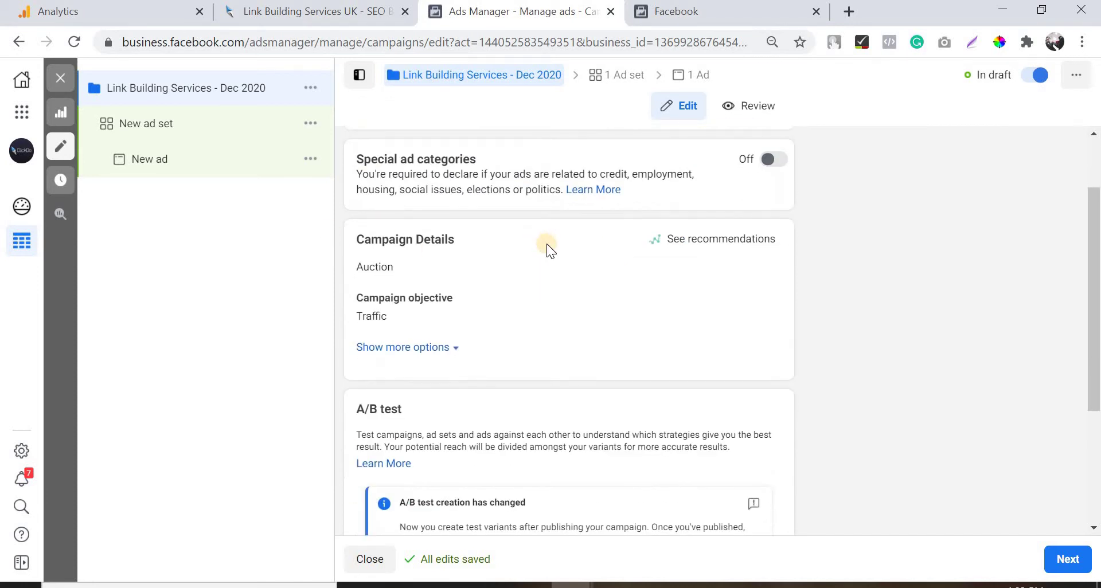
scroll(546, 243, "down", 4)
scroll(548, 240, "up", 4)
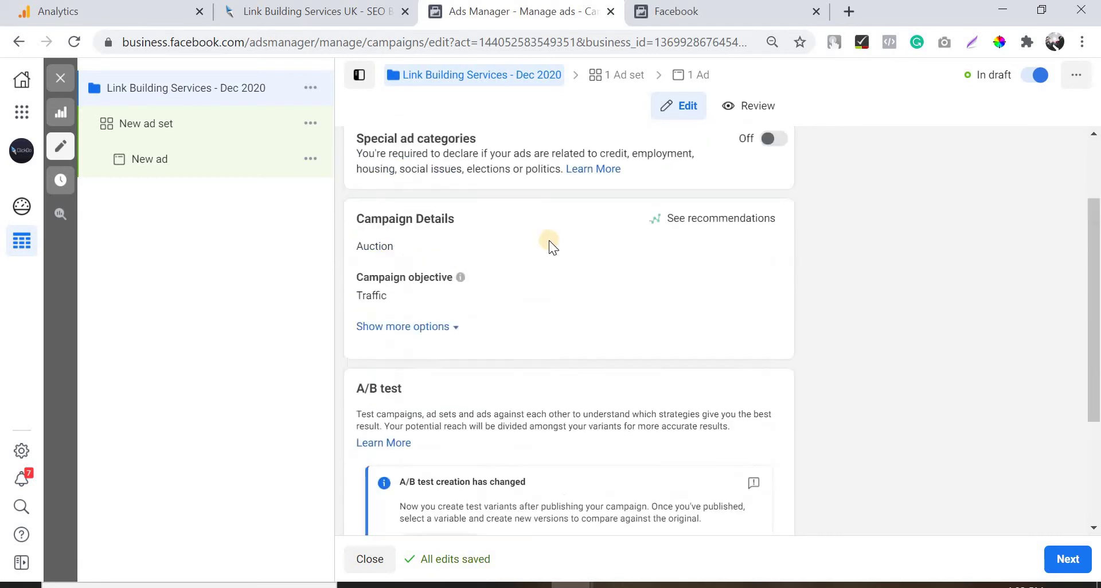
scroll(545, 257, "down", 2)
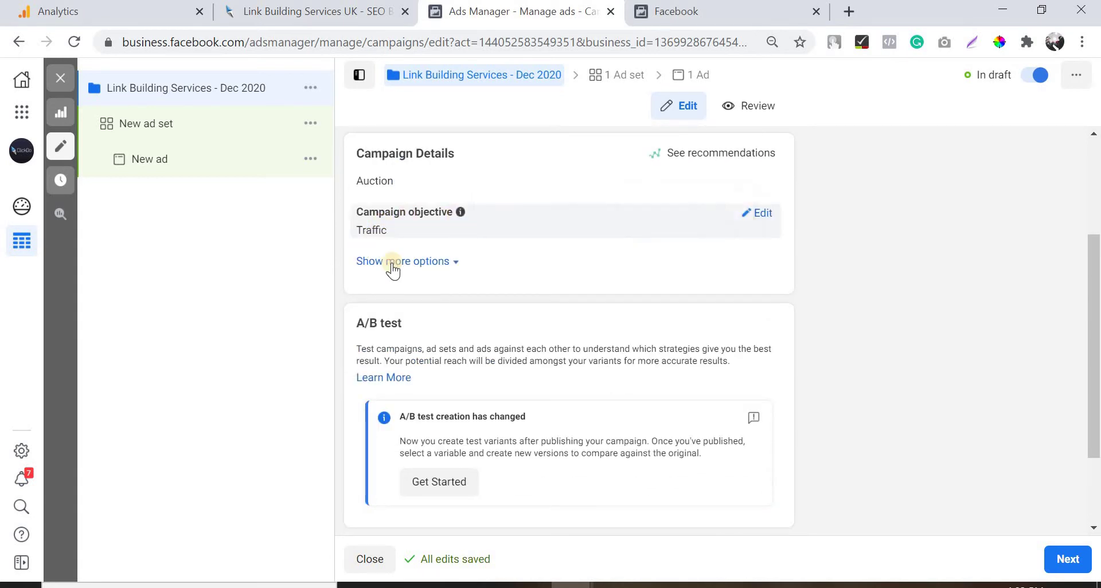
scroll(401, 235, "down", 2)
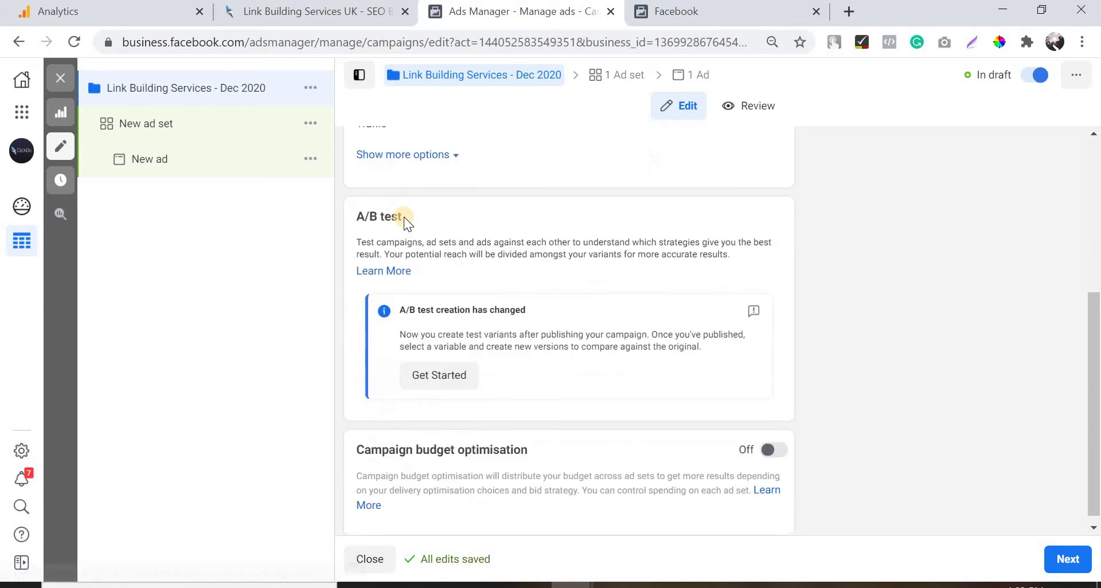
left_click(1066, 567)
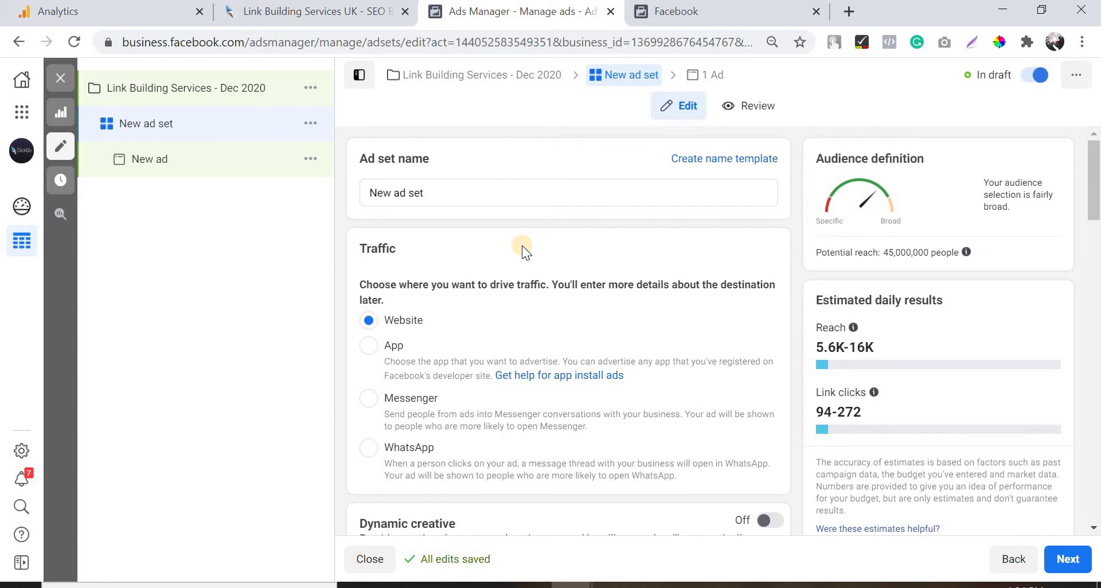
- Try WhatsApp as the ad set's traffic destination and switch it back to Website
scroll(395, 252, "down", 2)
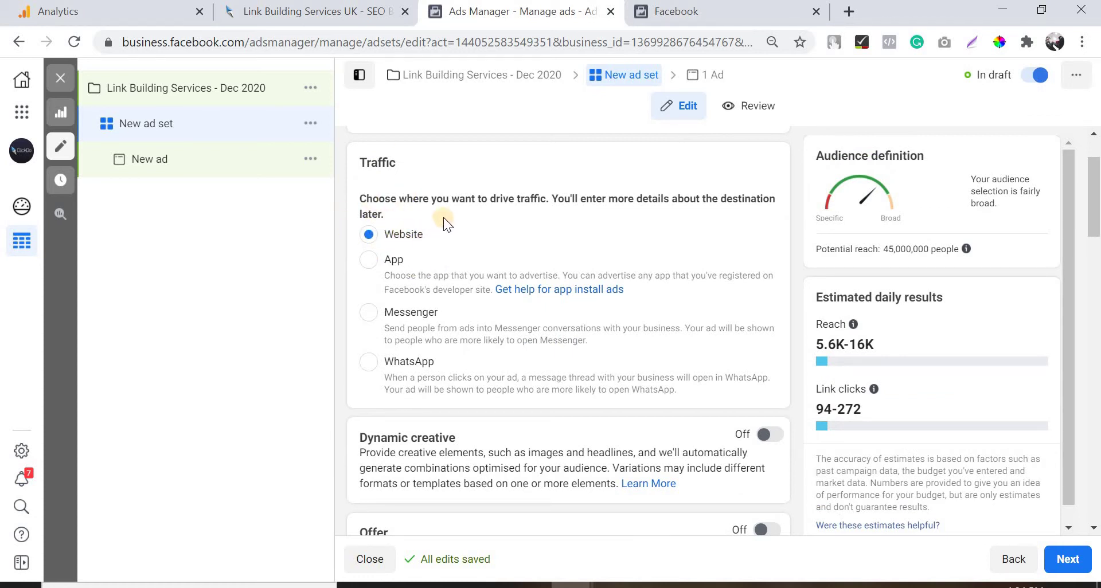
scroll(401, 223, "down", 1)
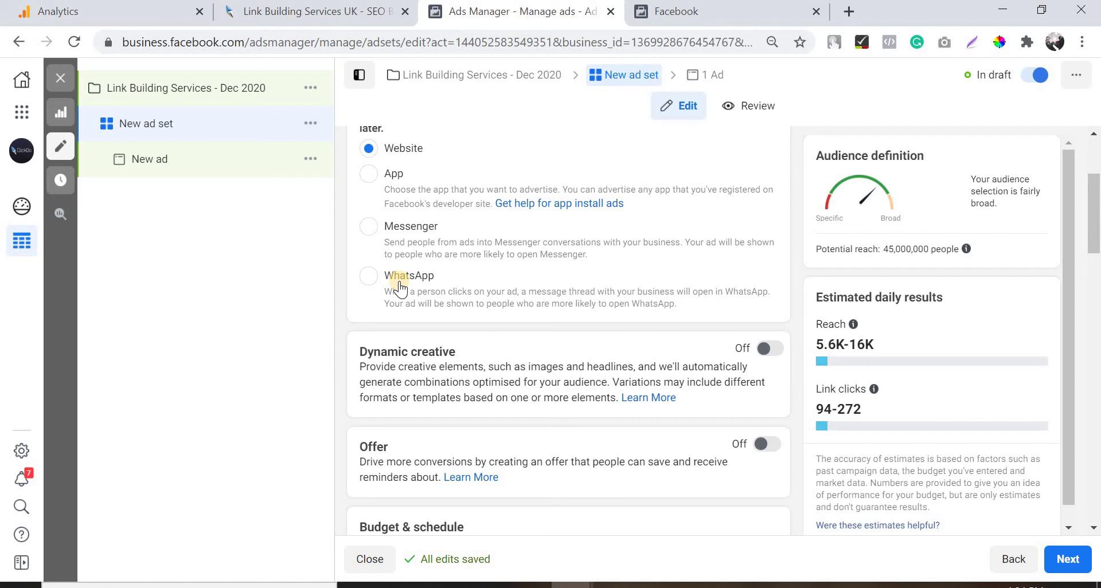
left_click(369, 277)
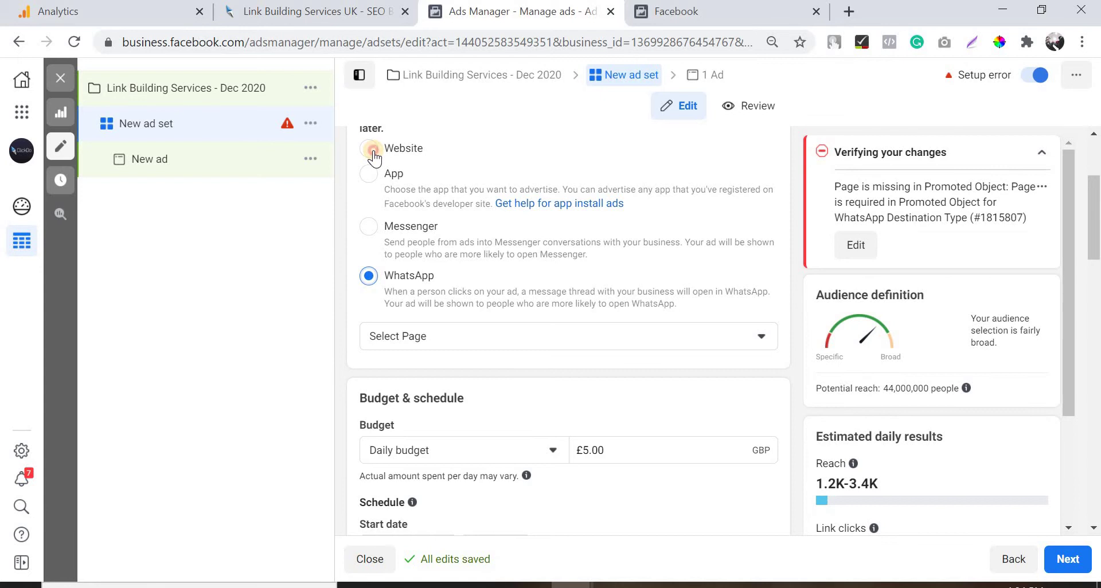
left_click(371, 150)
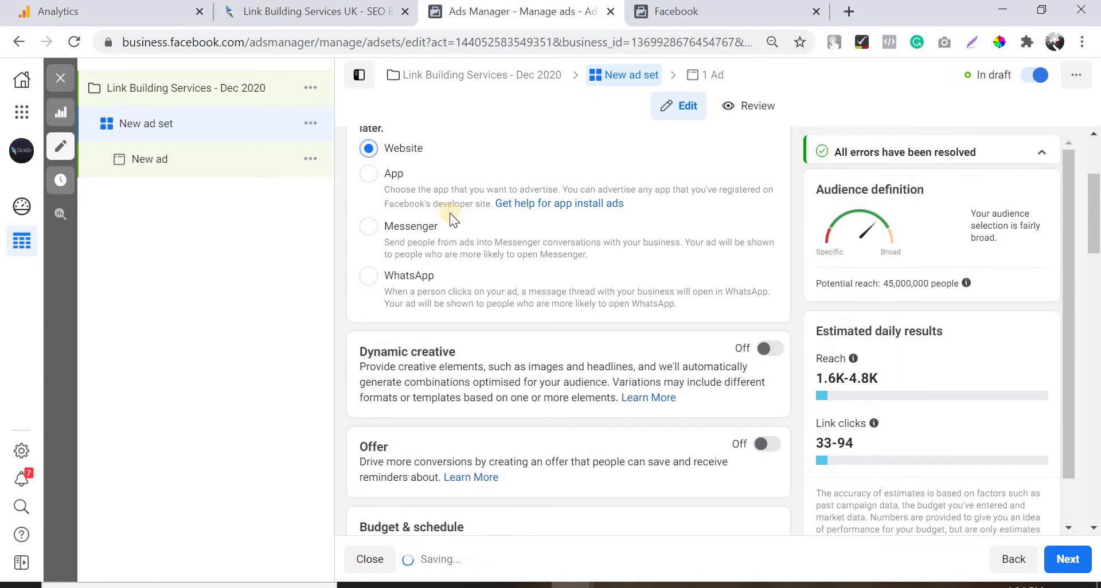
scroll(449, 212, "up", 2)
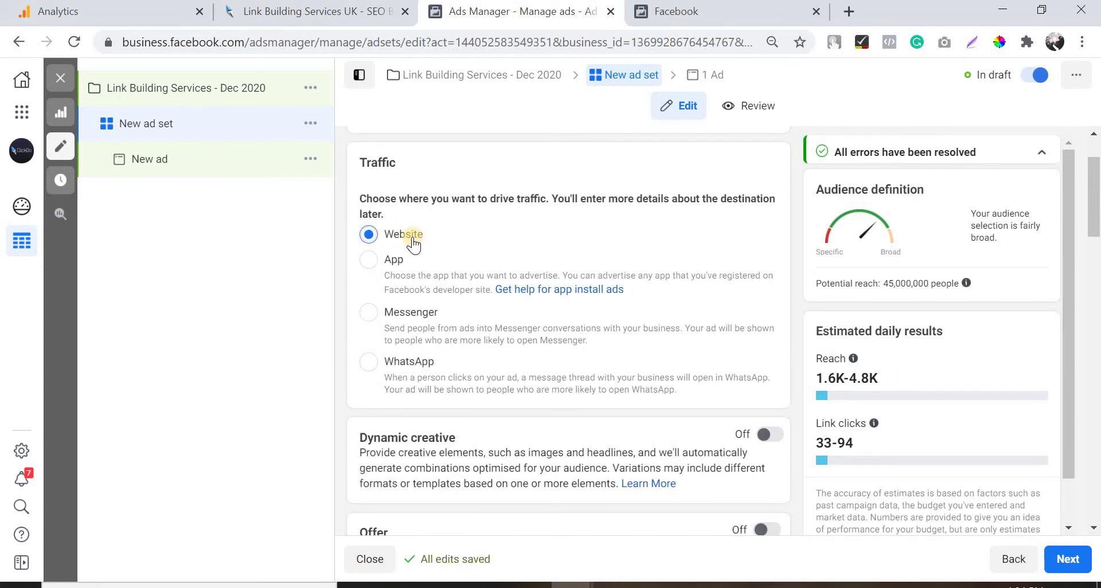
- Review the ad set's budget type options and its daily budget amount
scroll(413, 241, "down", 6)
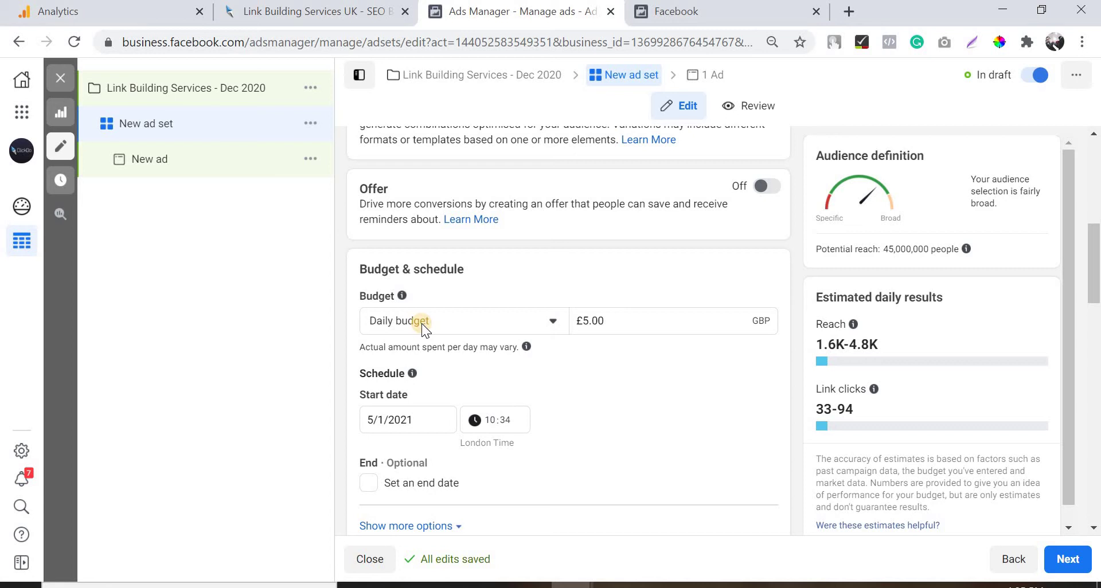
left_click(422, 320)
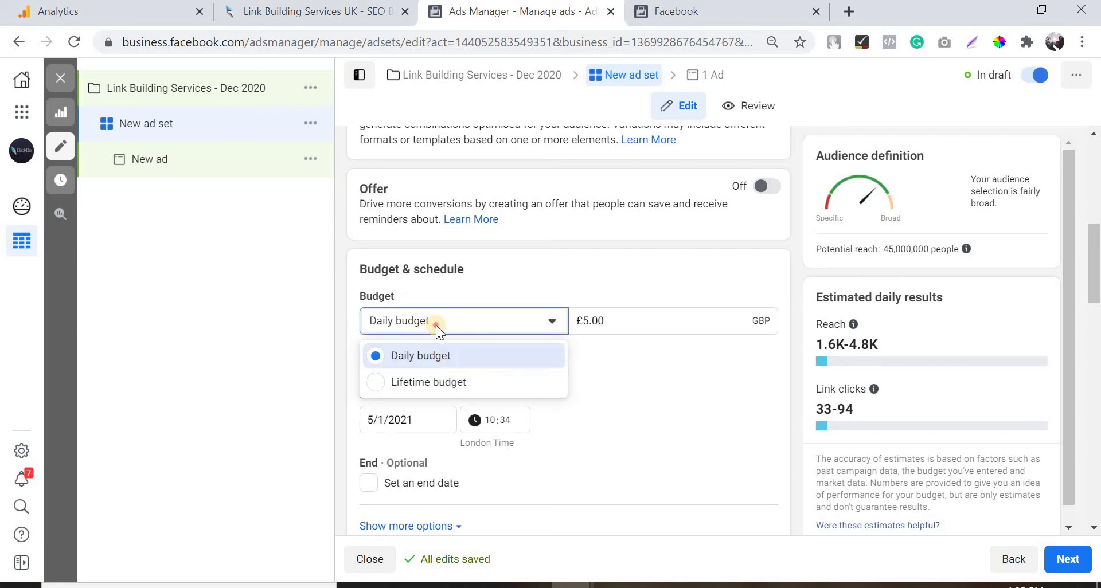
left_click(436, 325)
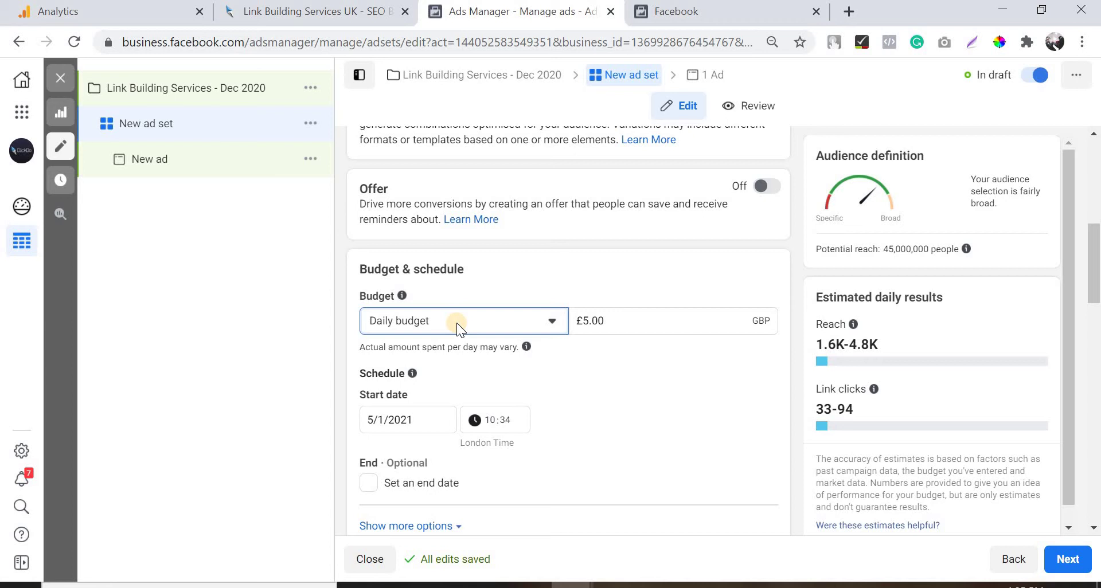
left_click(586, 324)
left_click(595, 352)
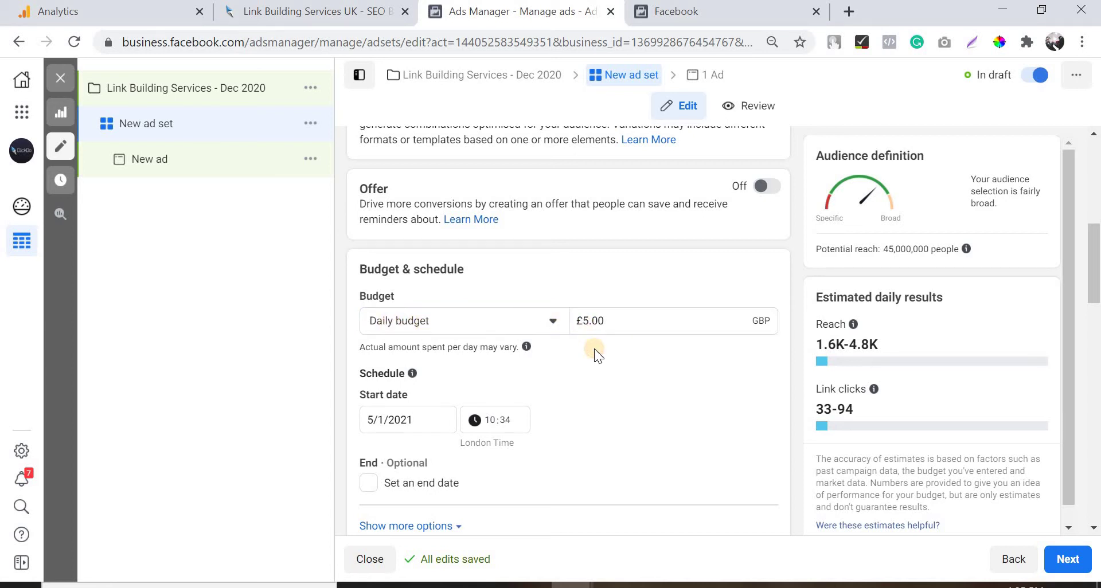
- Try enabling an end date for the ad set schedule and remove it again
scroll(594, 351, "down", 3)
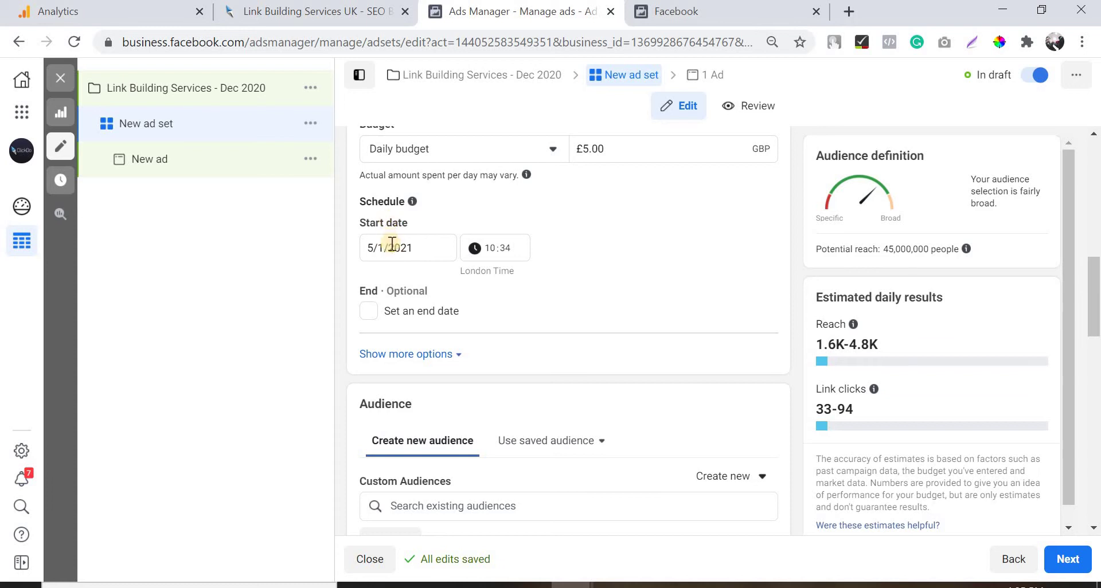
left_click(421, 312)
left_click(380, 345)
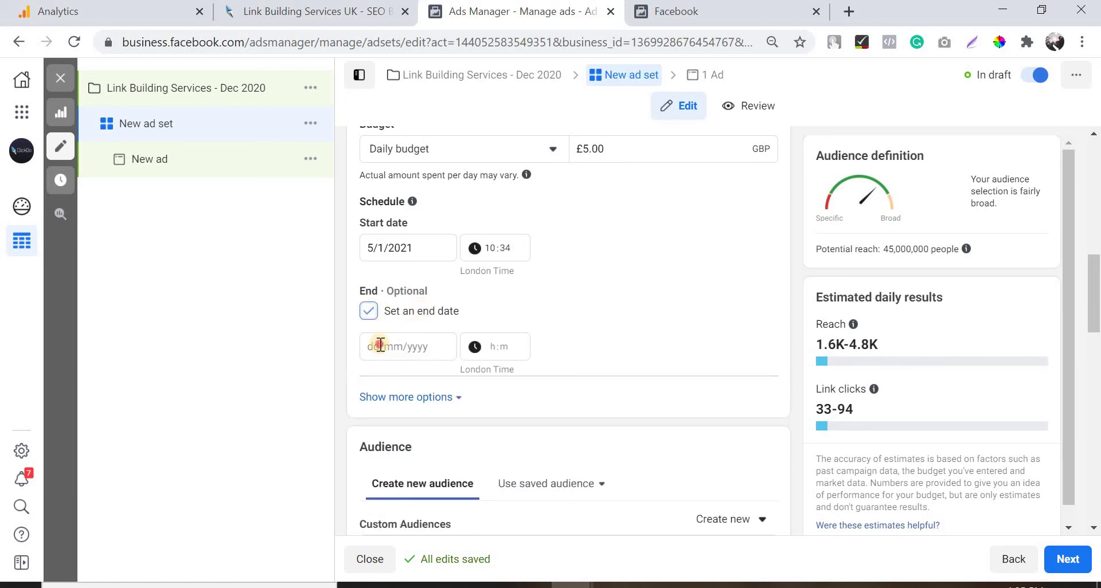
left_click(573, 343)
left_click(369, 311)
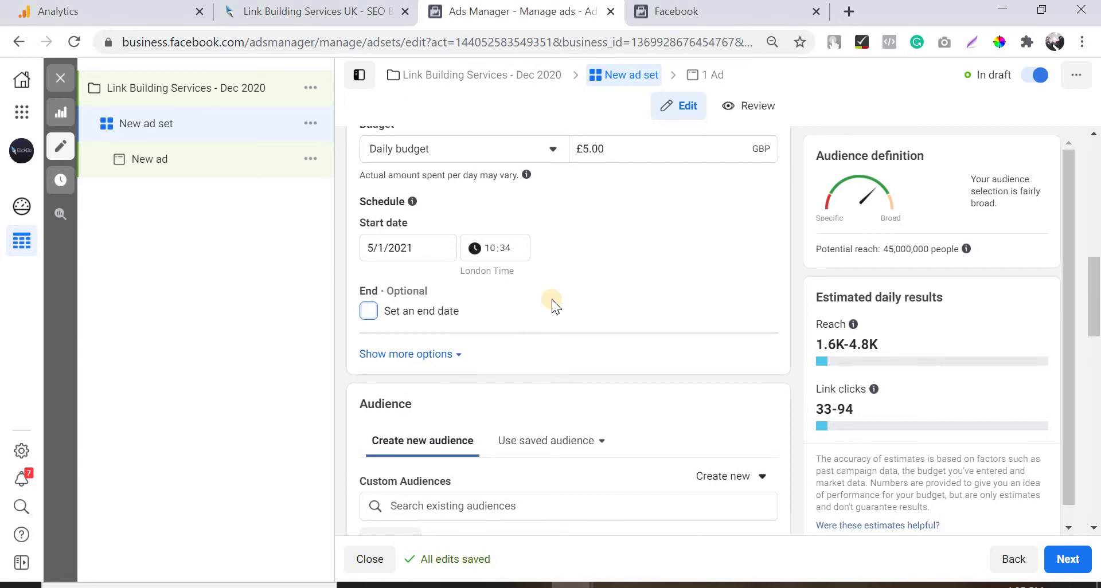
scroll(506, 247, "up", 2)
scroll(578, 408, "up", 2)
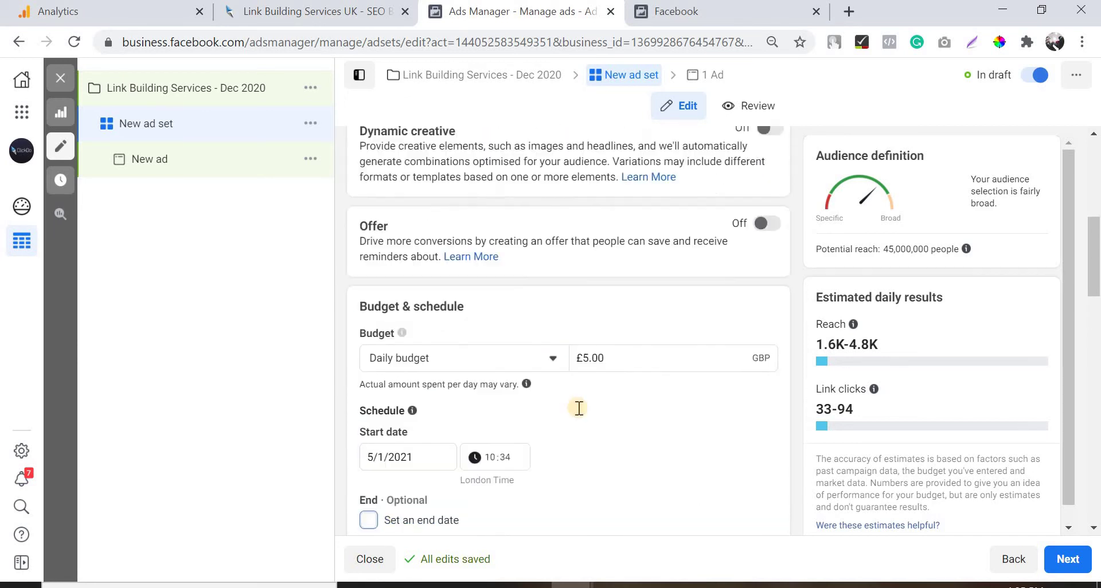
scroll(578, 408, "up", 1)
scroll(605, 411, "down", 3)
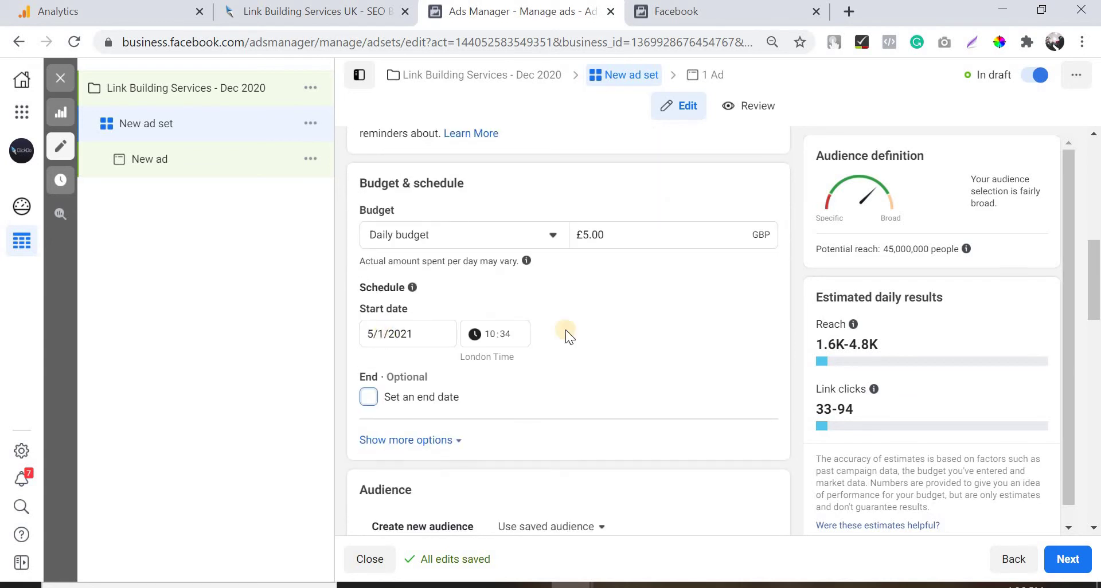
scroll(565, 329, "down", 3)
scroll(567, 331, "down", 2)
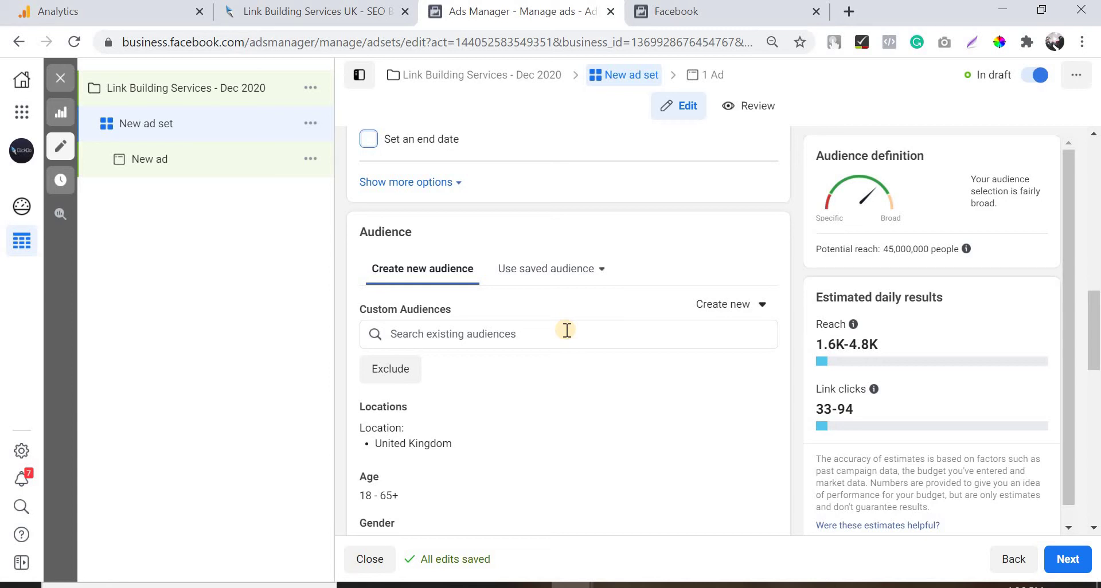
- Look over the ClickDo link building services landing page and return to the ad set
left_click(315, 12)
scroll(328, 253, "down", 15)
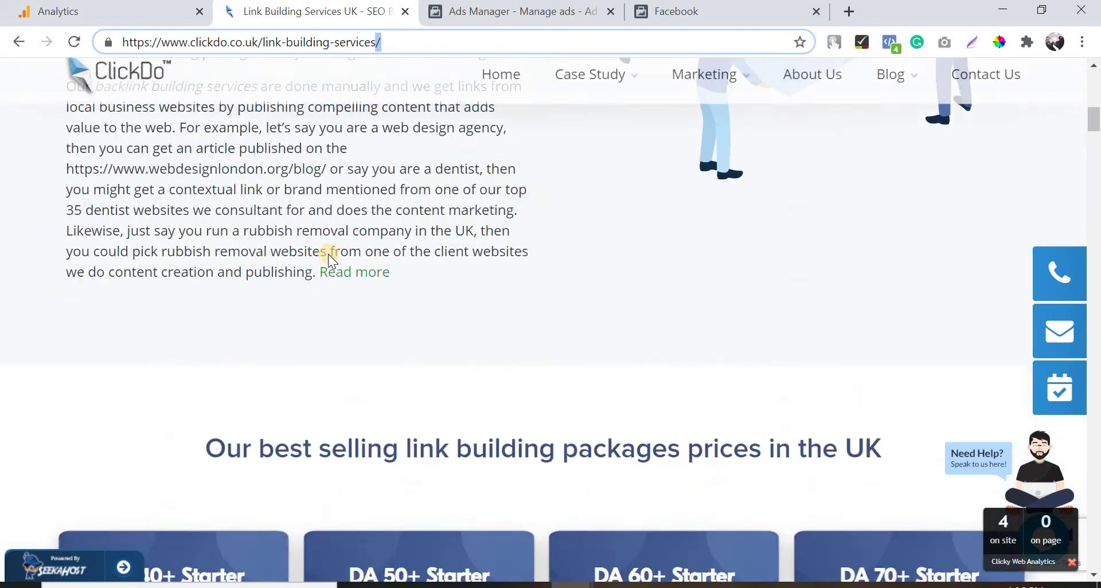
scroll(327, 253, "up", 15)
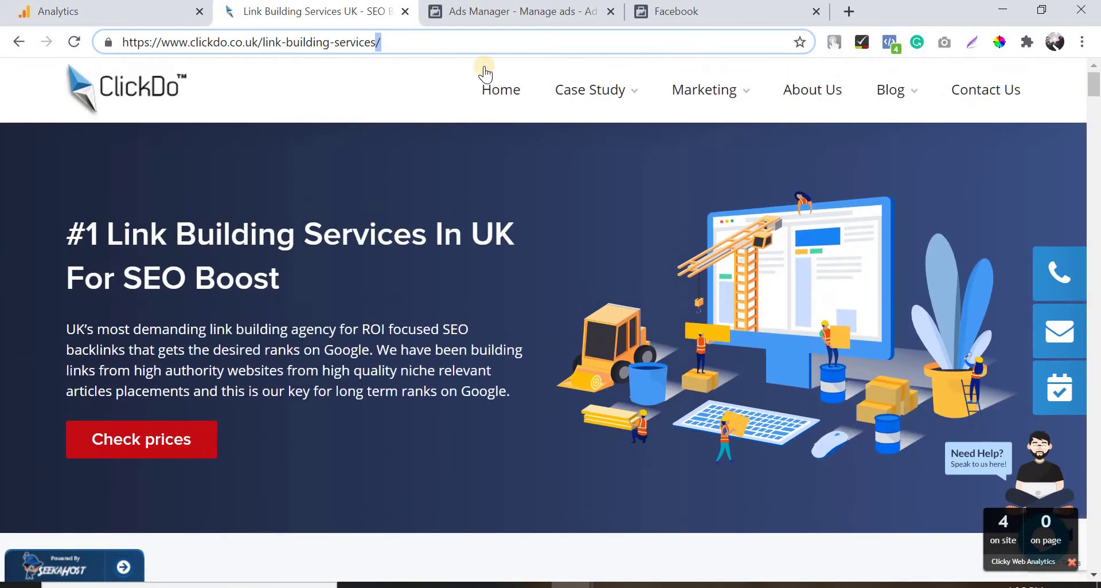
left_click(516, 12)
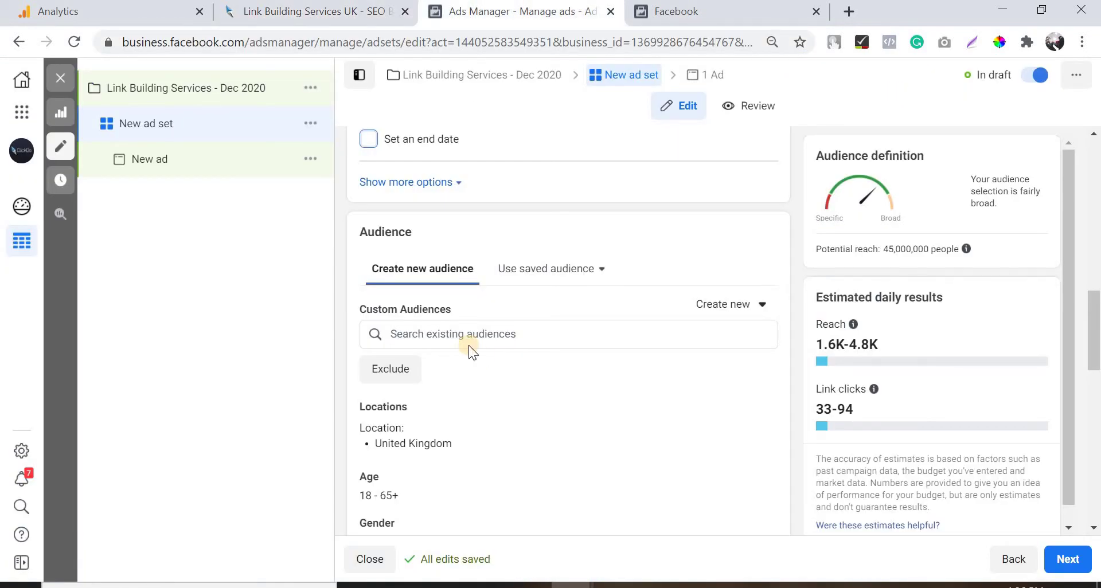
- Start a new Custom Audience for the ad set with Website as its source
scroll(591, 369, "up", 1)
left_click(716, 390)
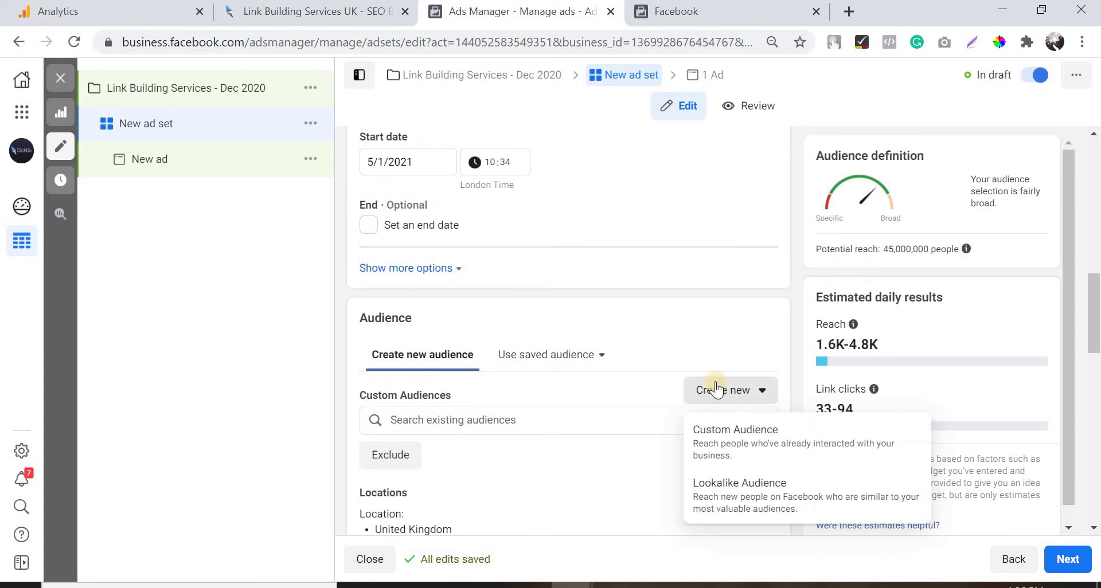
left_click(733, 447)
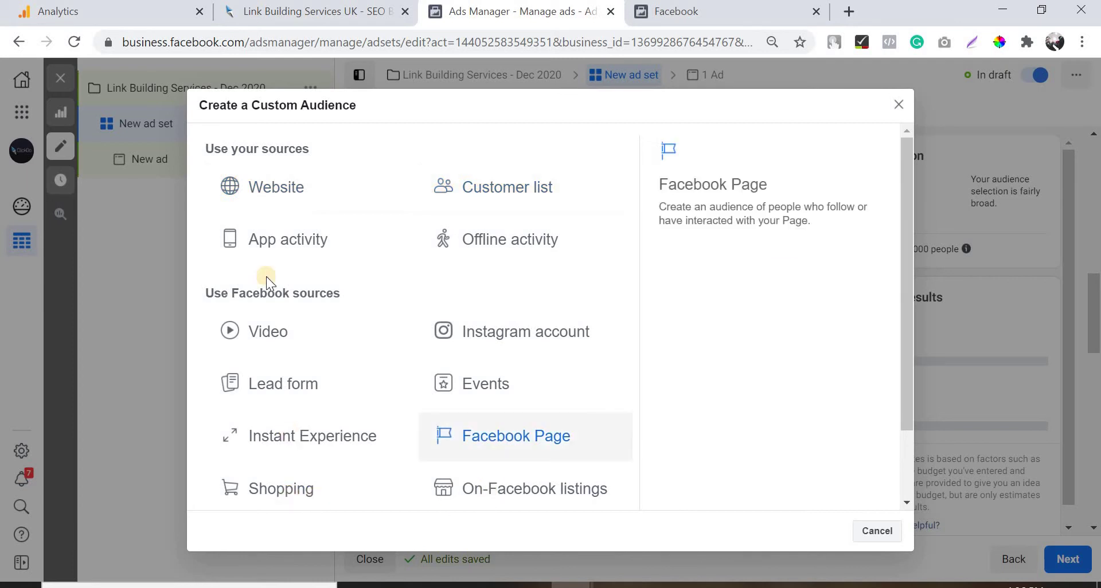
left_click(314, 191)
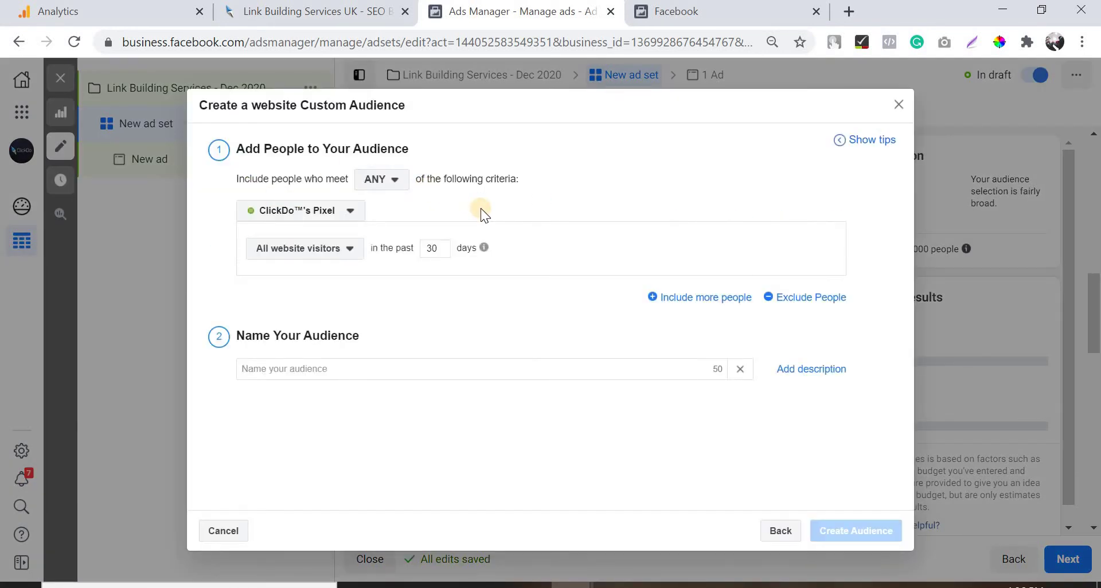
- Examine the available pixels, the activity of ClickDo™'s Pixel in its data sources, and the audience's visitor period in days
left_click(350, 211)
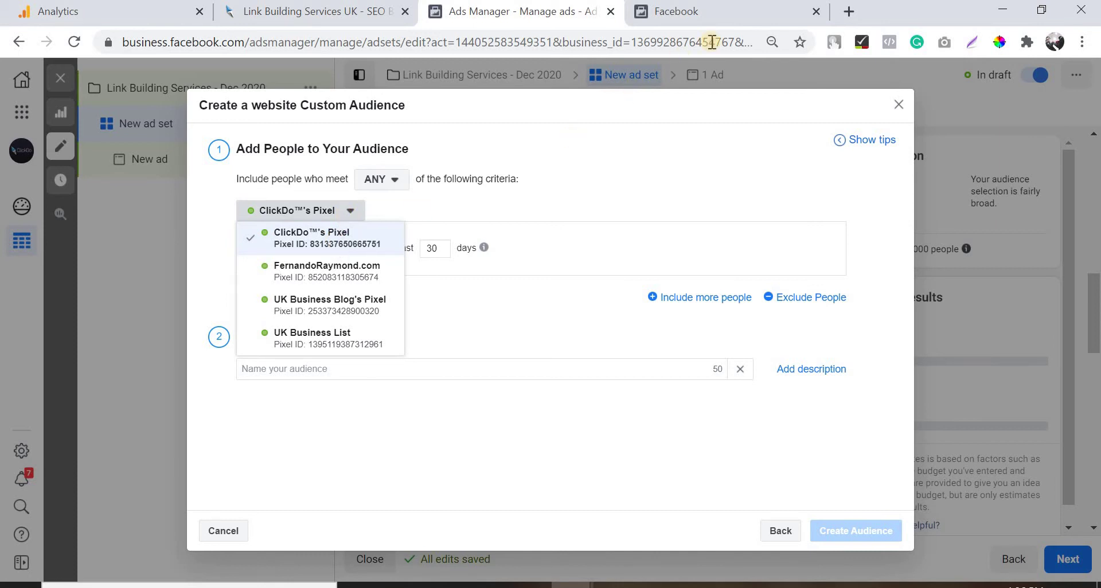
left_click(720, 19)
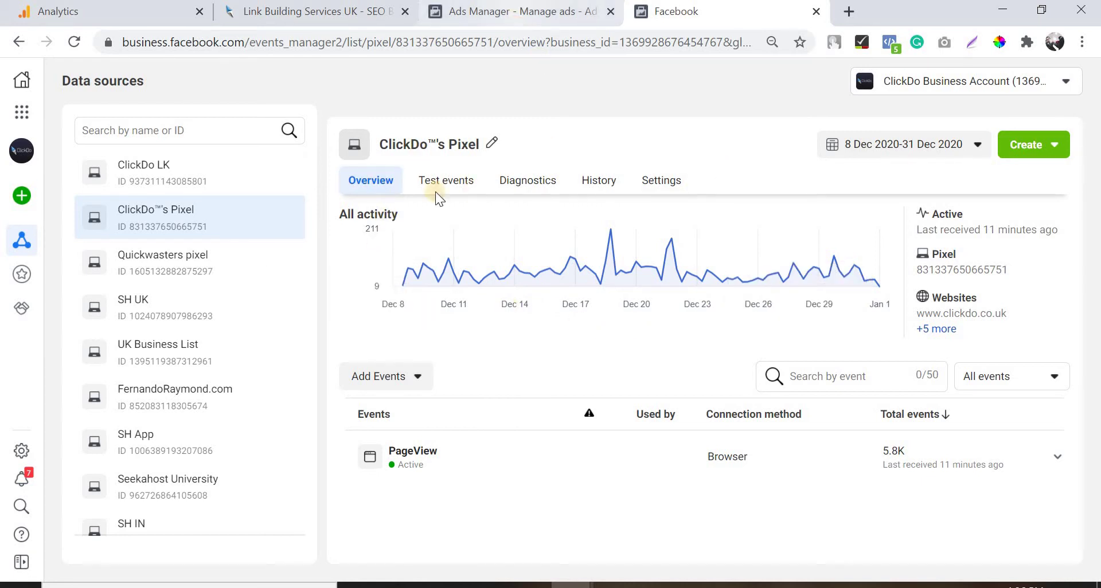
key("ctrl+shift+Tab")
left_click(434, 250)
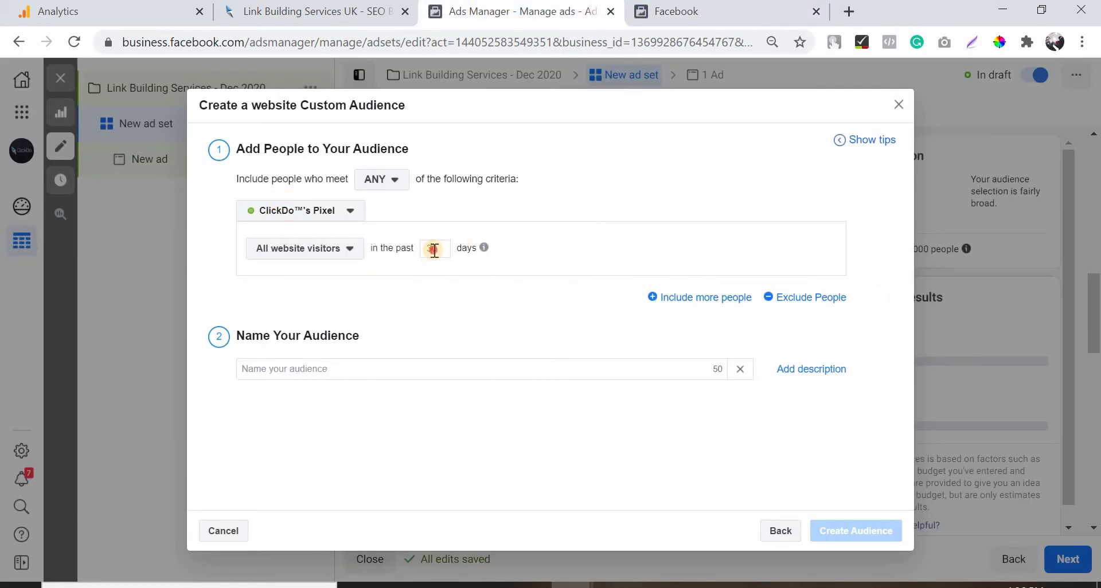
mouse_move(484, 248)
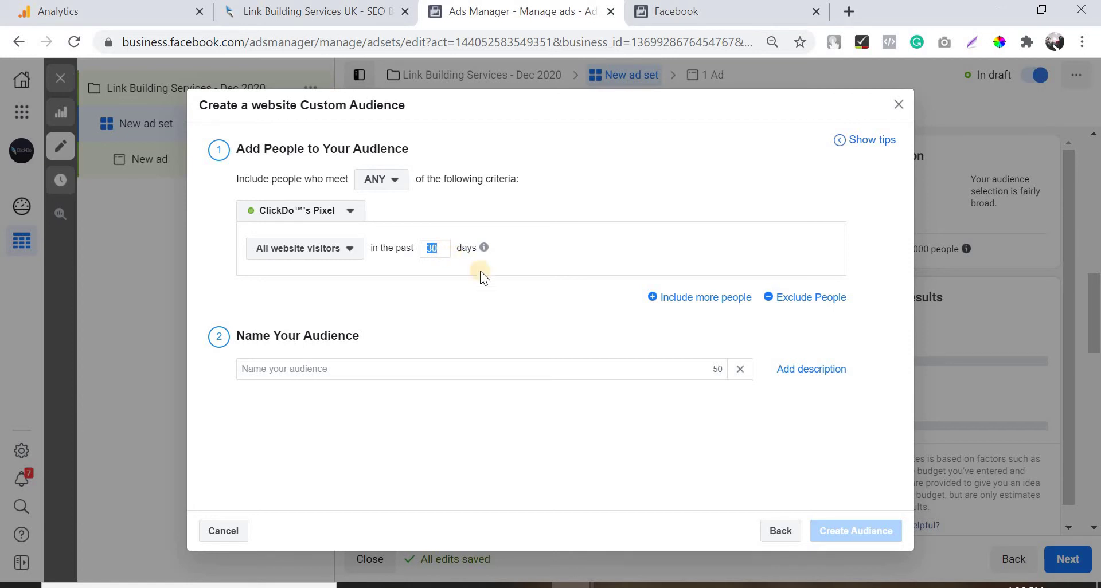
left_click(440, 250)
double_click(441, 250)
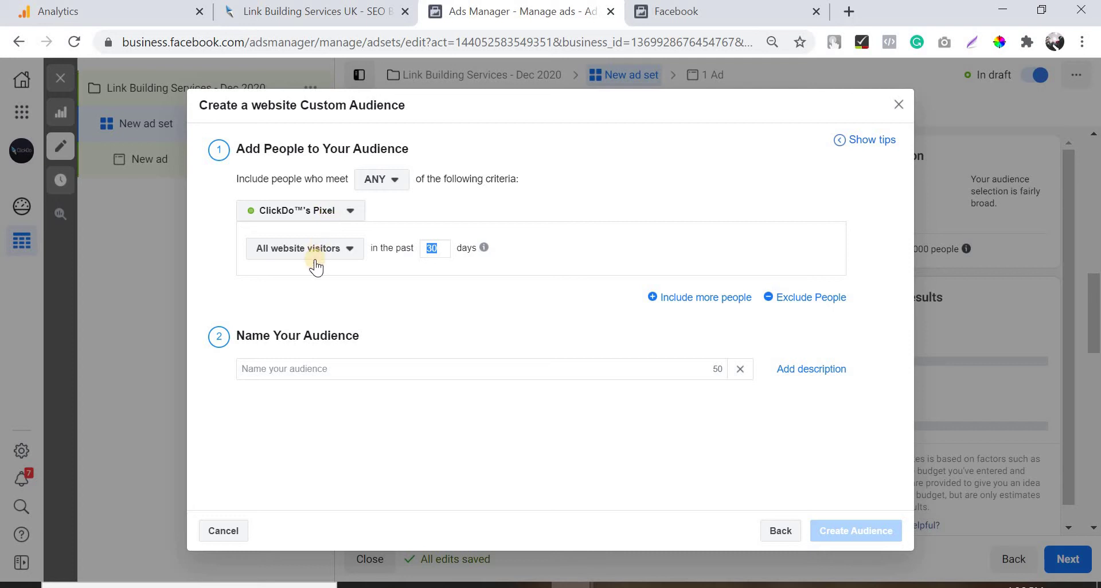
left_click(437, 250)
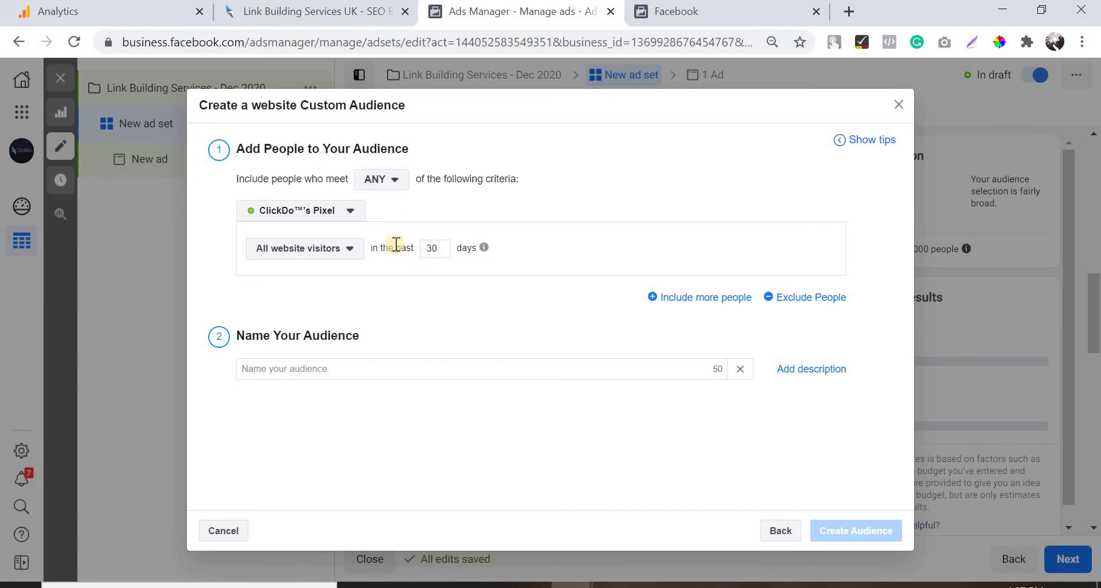
- Copy the link building services page URL and base the audience on people who visited specific web pages
left_click(329, 18)
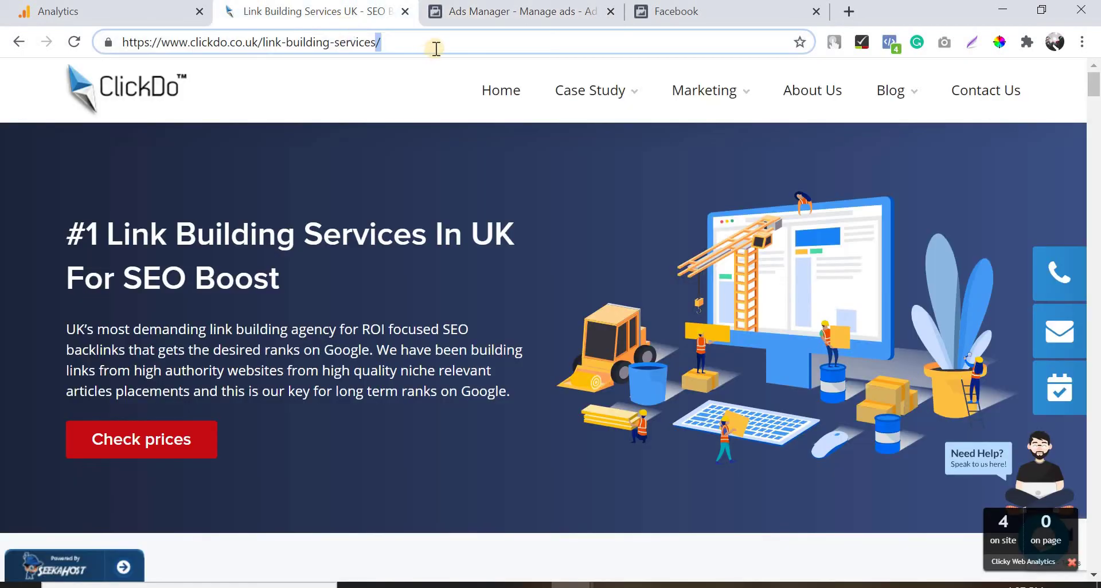
key("ctrl+a")
key("ctrl+c")
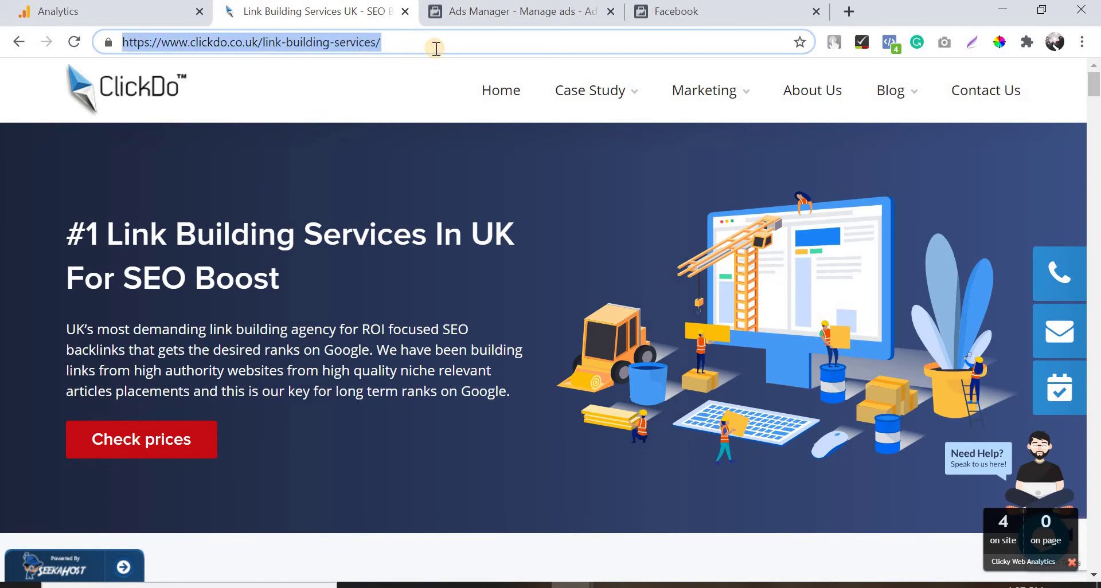
left_click(484, 12)
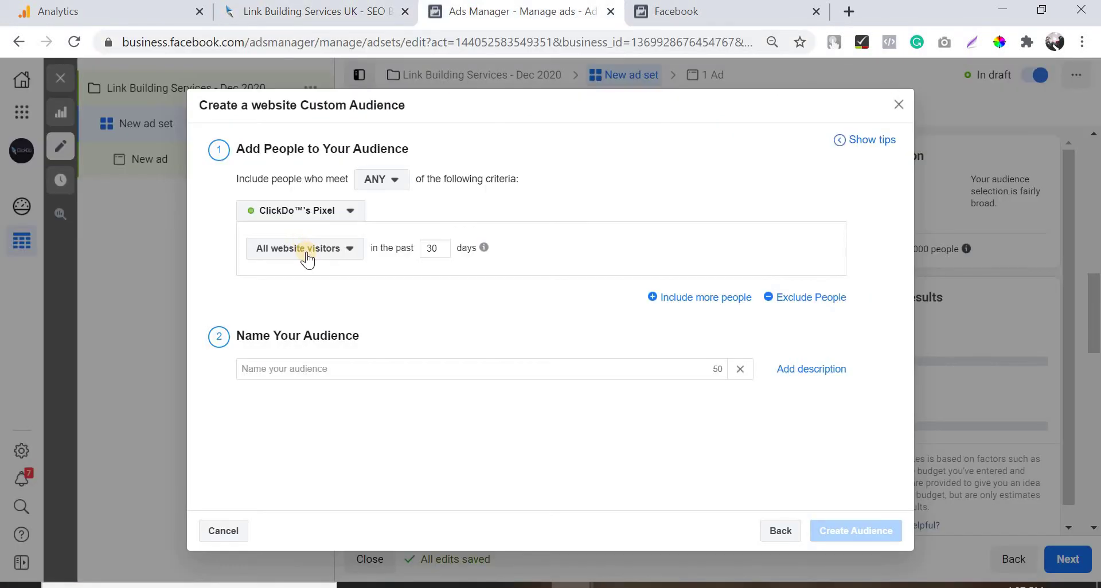
left_click(306, 255)
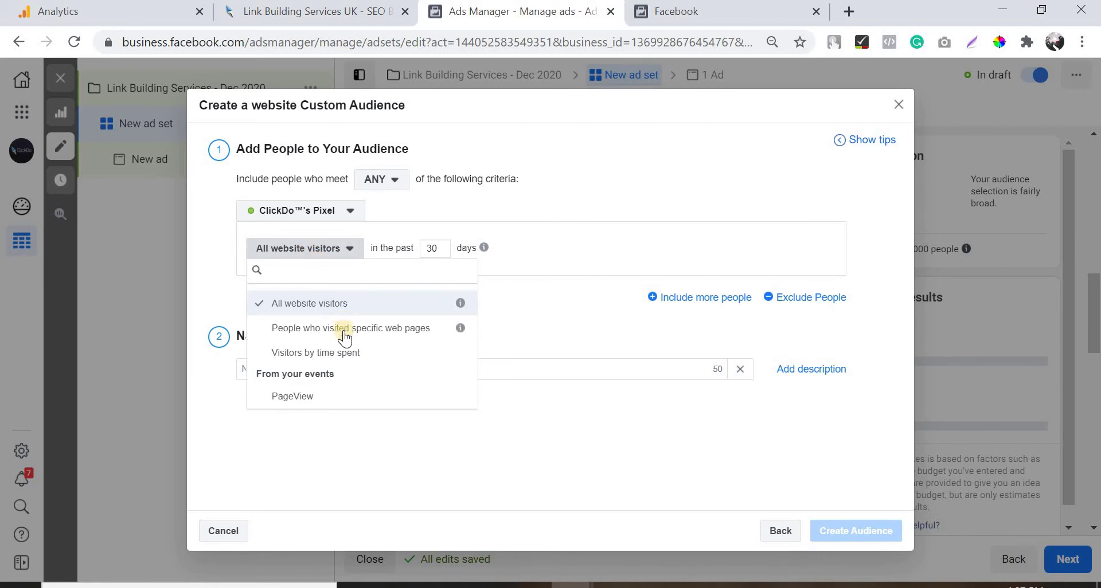
left_click(301, 333)
key("ctrl+shift+Tab")
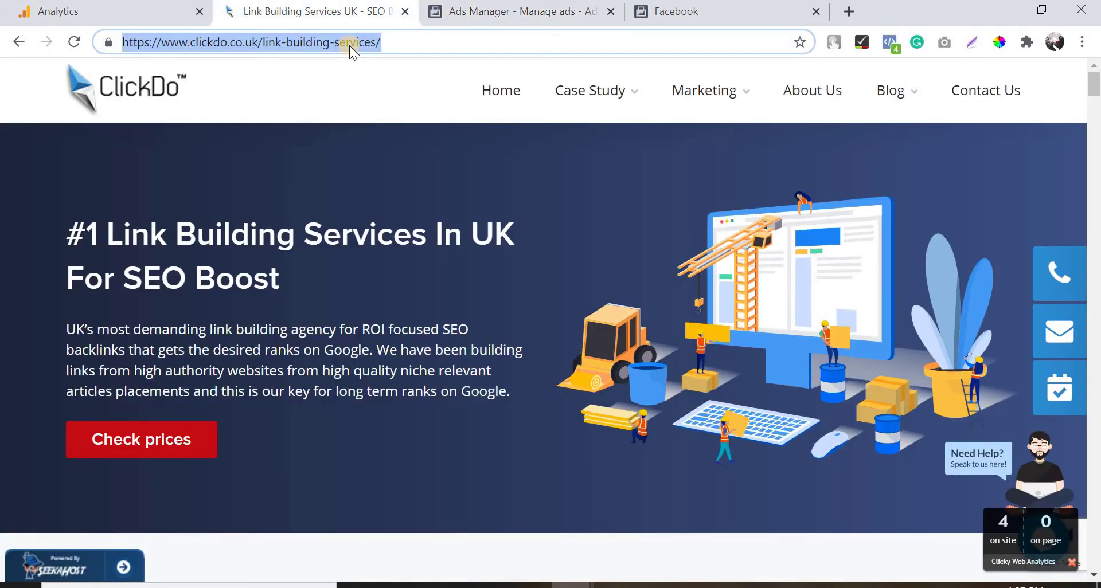
left_click(470, 66)
left_click(504, 8)
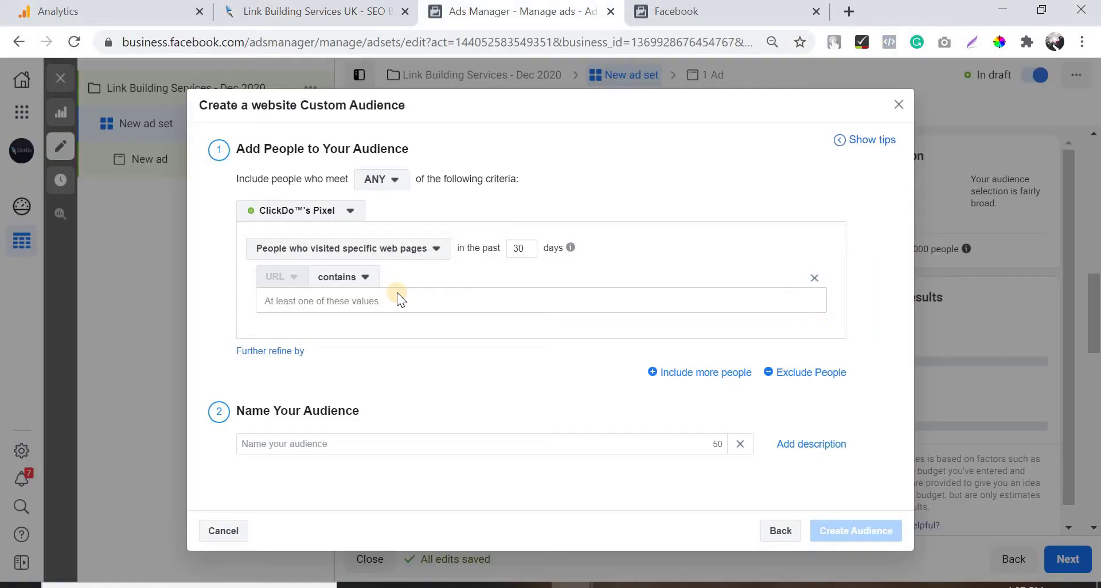
left_click(383, 303)
key("ctrl+v")
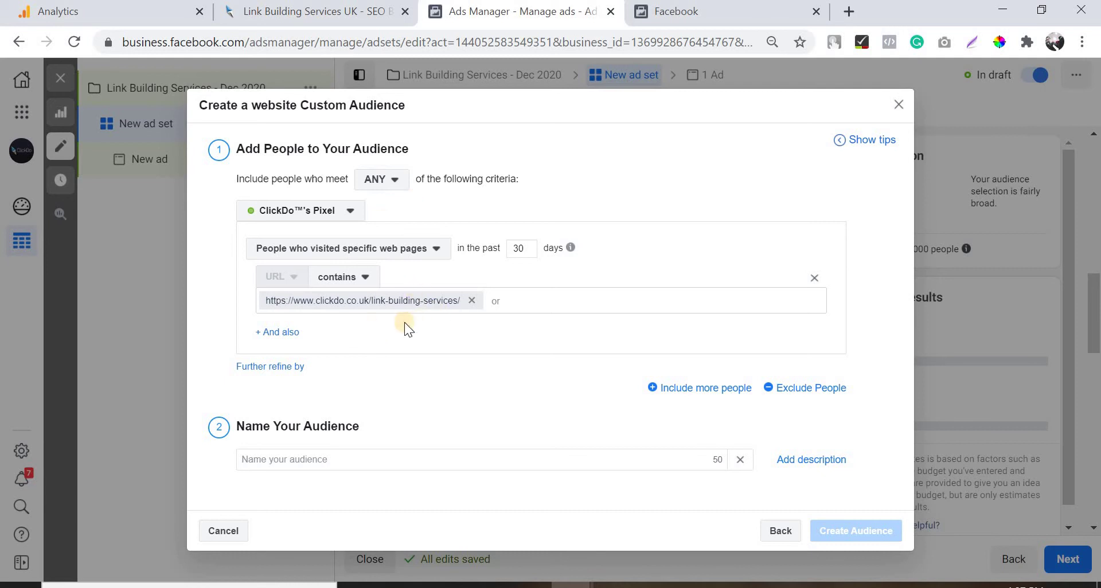
- Check the audience's visitor period in days and look over the ClickDo link building services page
double_click(531, 250)
left_click(291, 13)
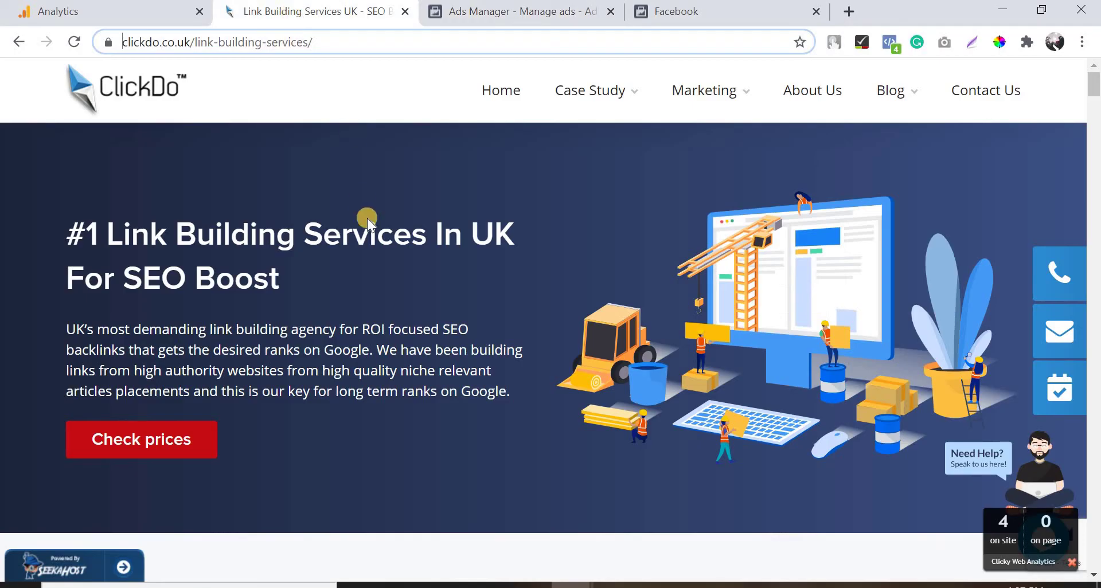
scroll(390, 264, "down", 5)
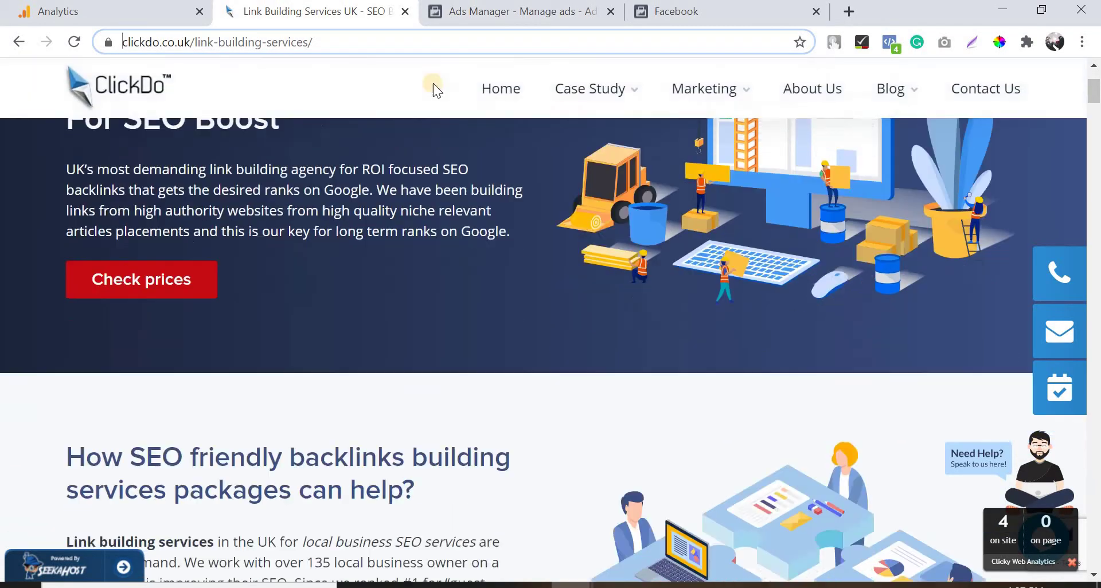
key("ctrl+Tab")
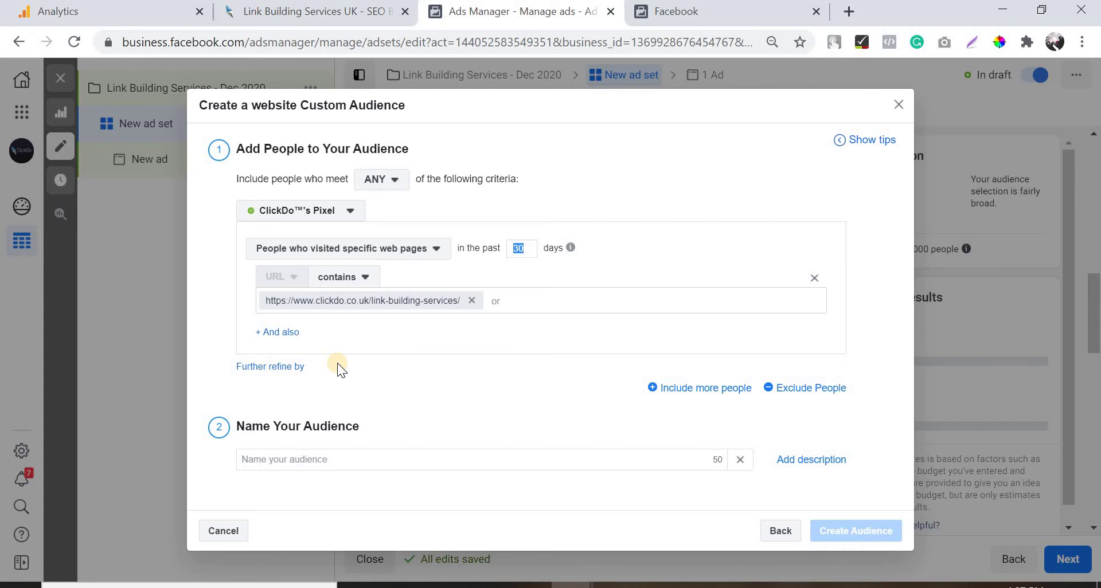
- Try refining the audience by a Frequency greater than or equal to 4, and remove the refinement
left_click(277, 370)
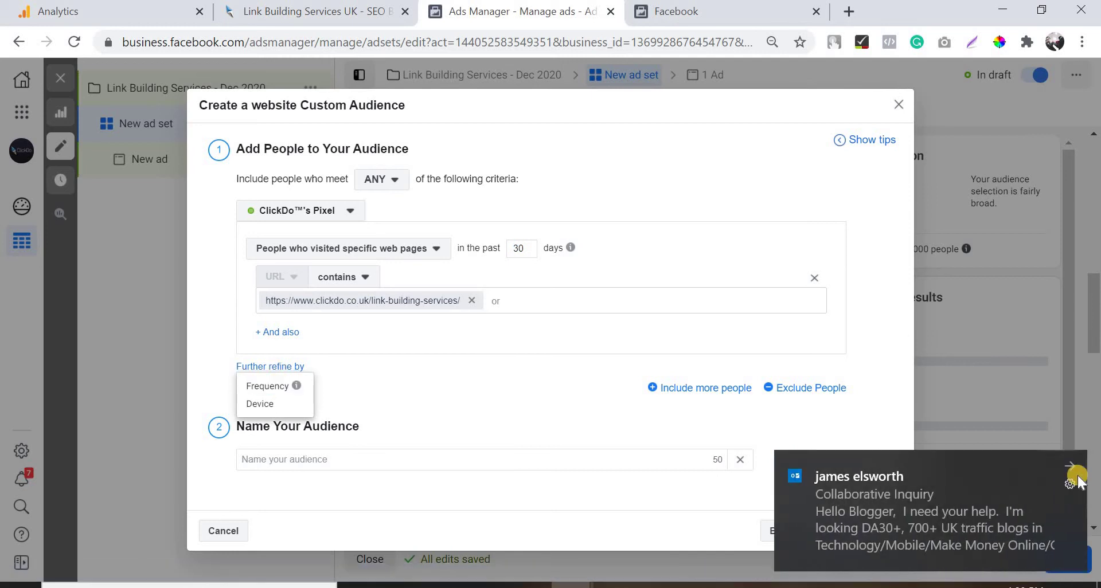
mouse_move(1078, 481)
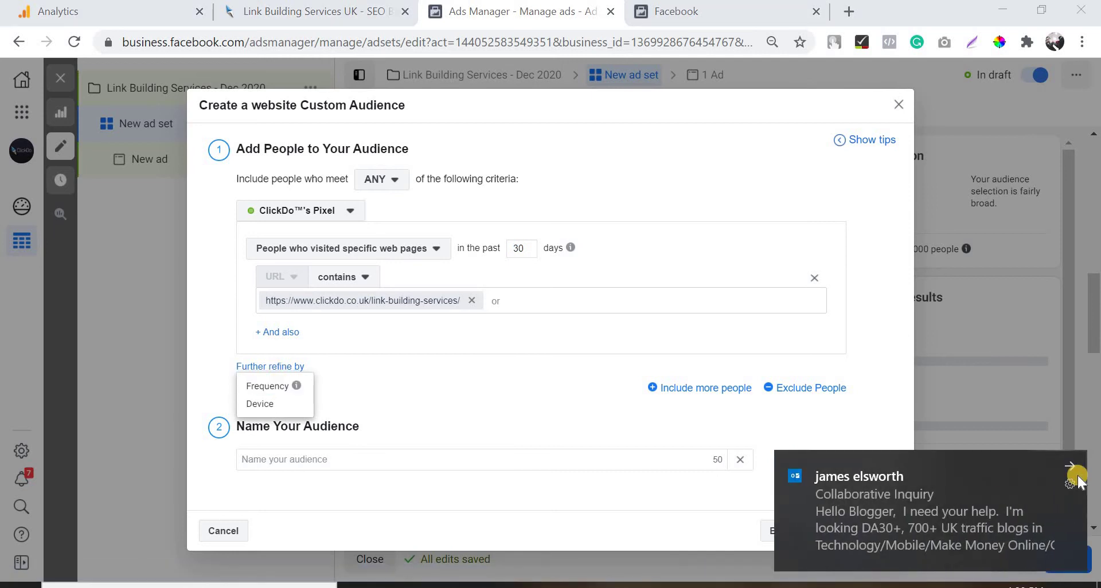
left_click(296, 389)
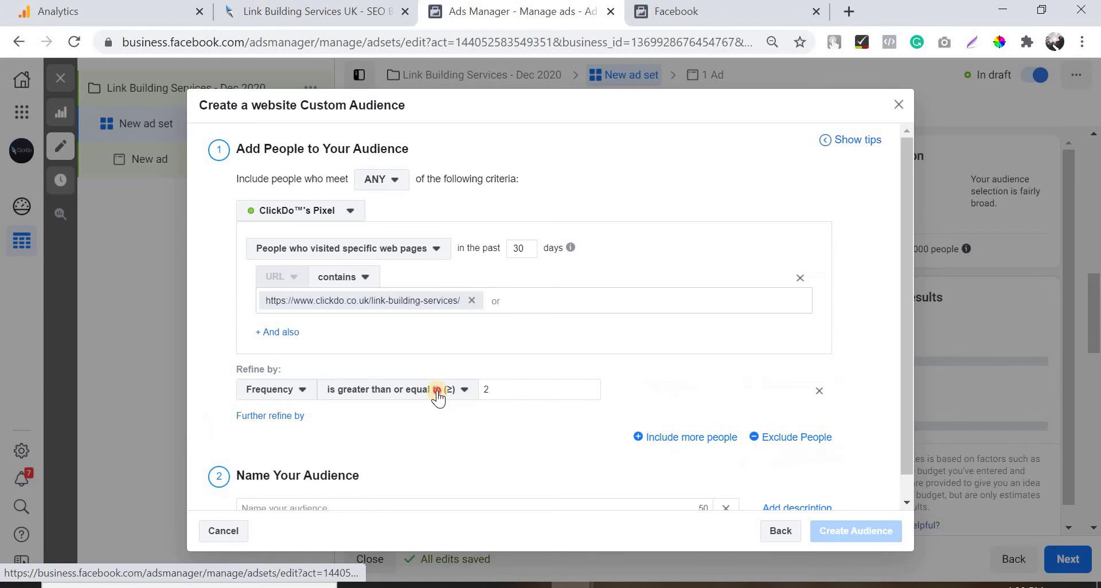
left_click(438, 393)
left_click(439, 392)
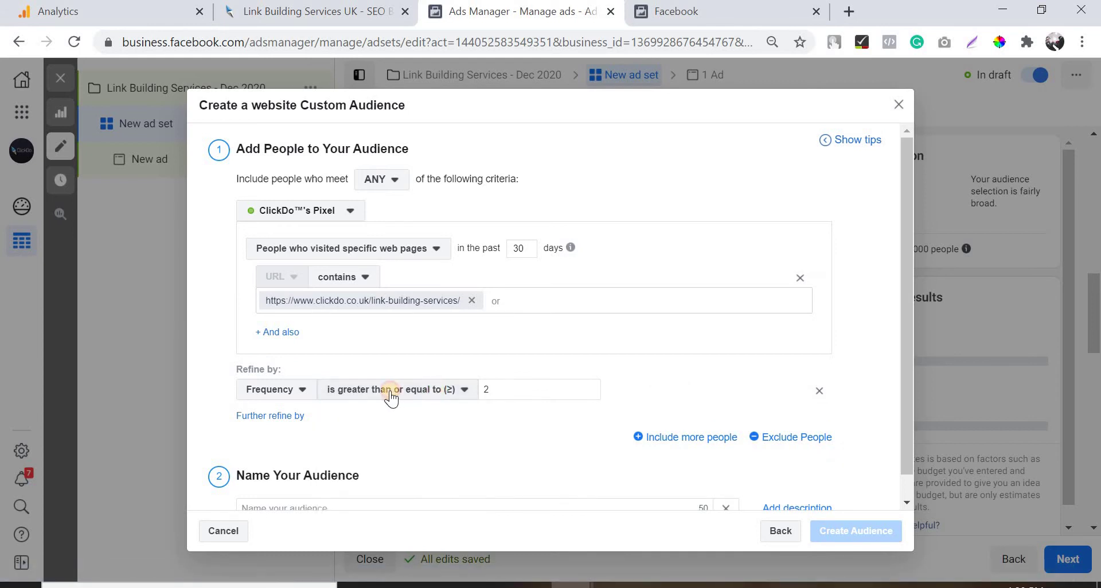
left_click(436, 390)
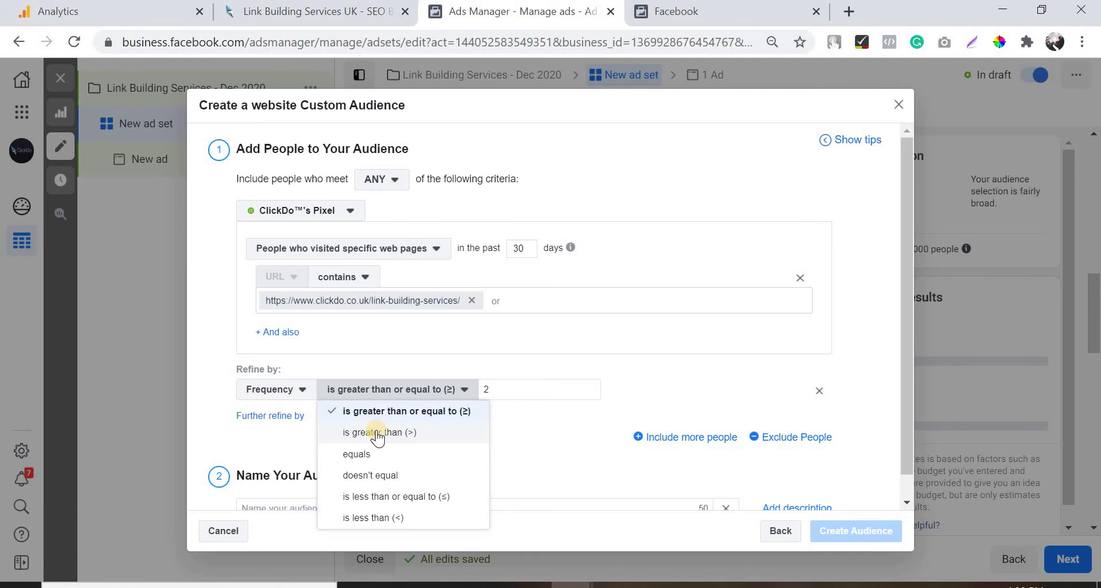
left_click(524, 400)
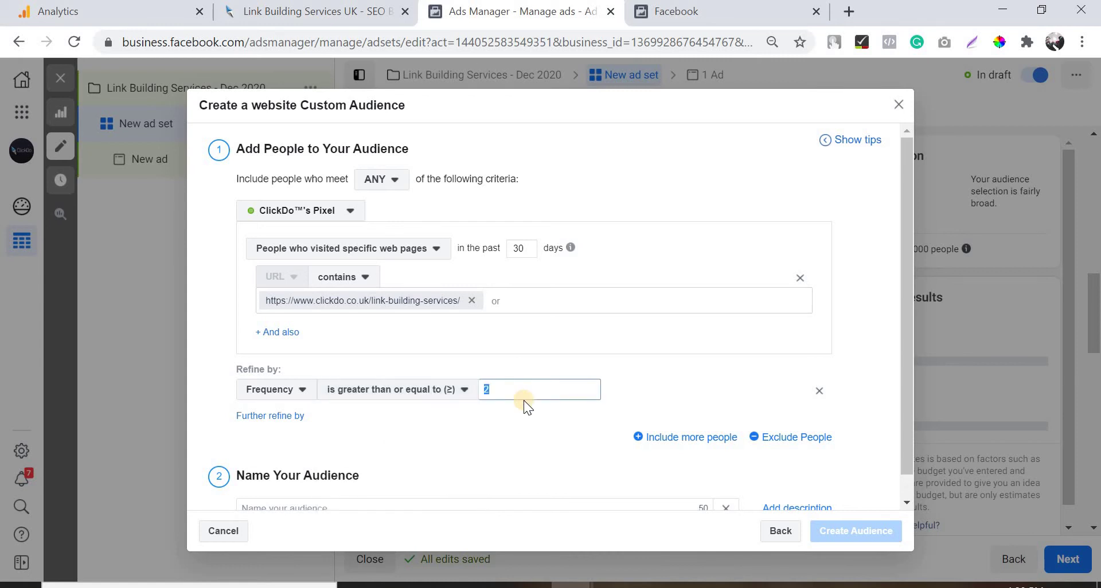
type("4")
left_click(473, 408)
left_click(449, 396)
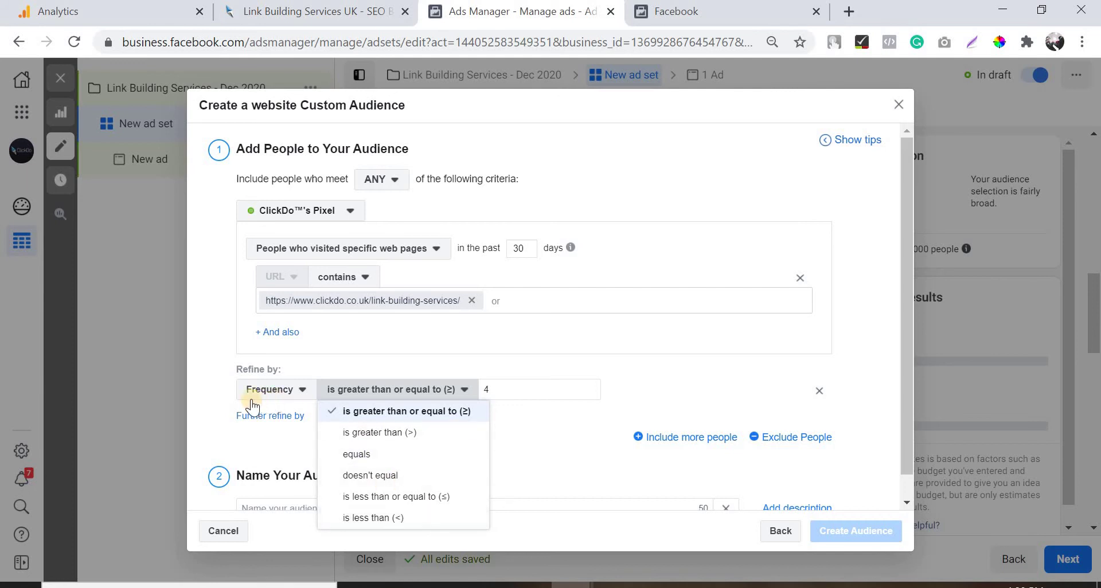
left_click(511, 387)
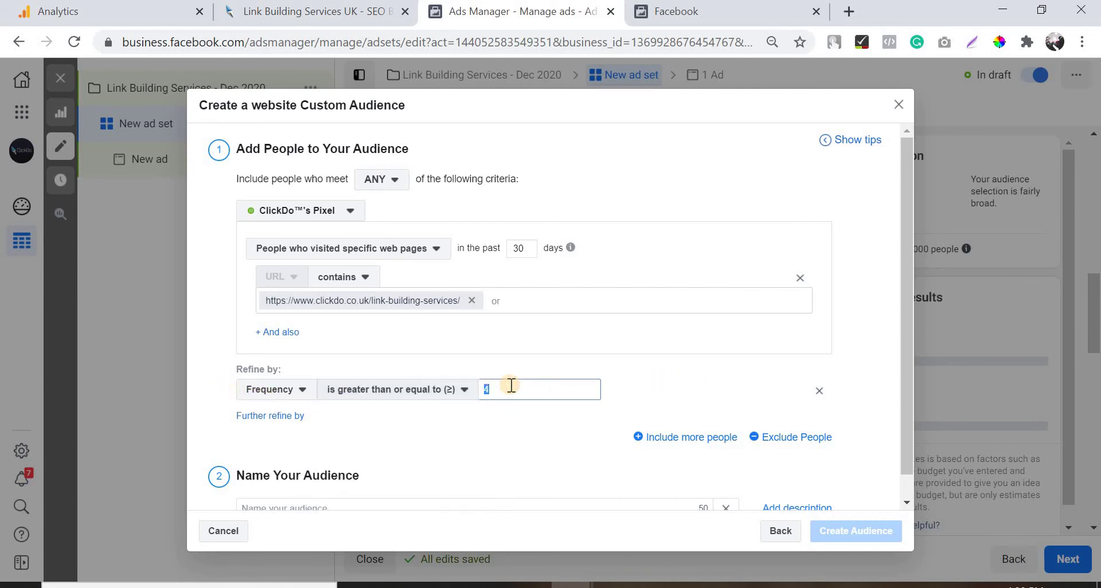
left_click(819, 391)
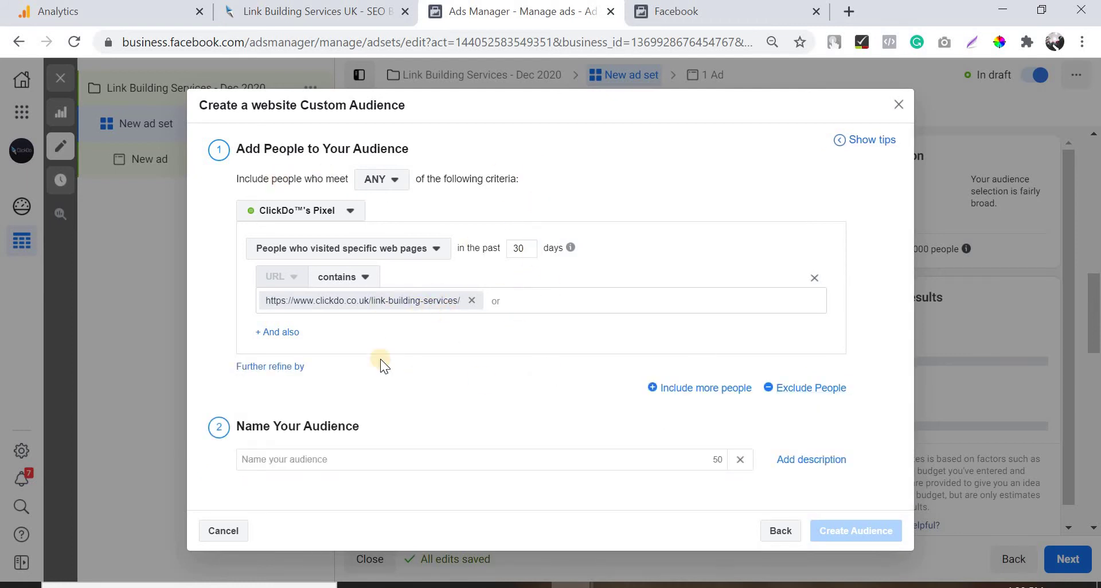
- Name the audience Link Building Services - DEC 2020, create it and finish the Custom Audience setup
left_click(366, 457)
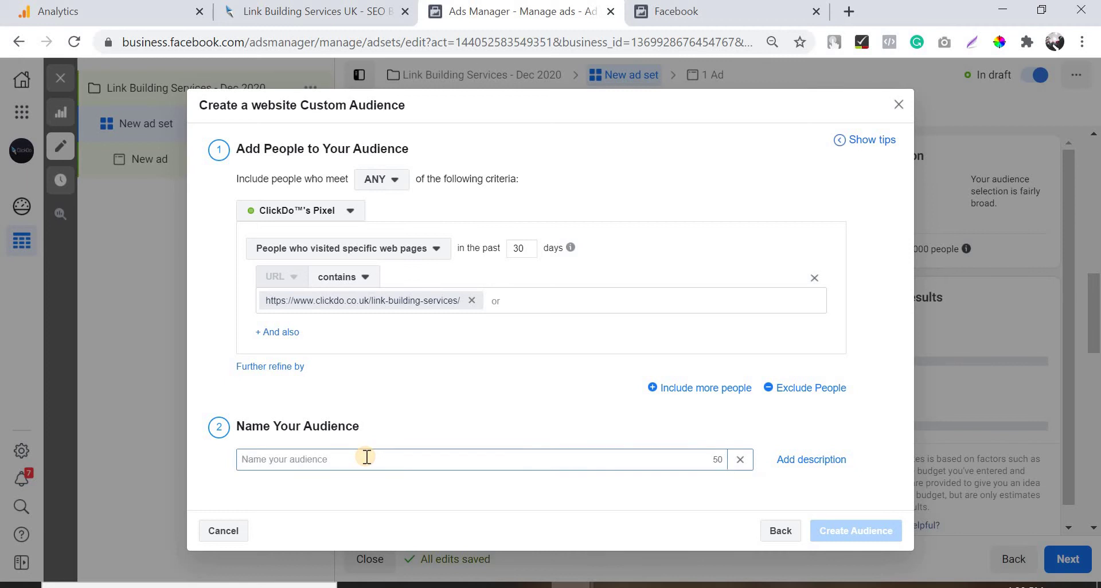
type("Link Building")
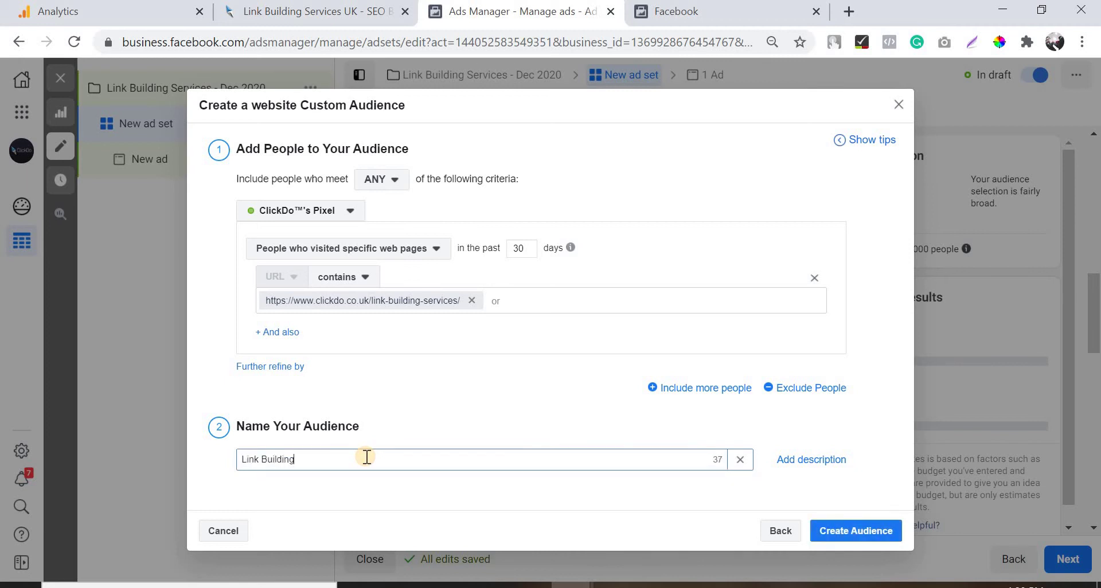
type(" Services - DEC 2020")
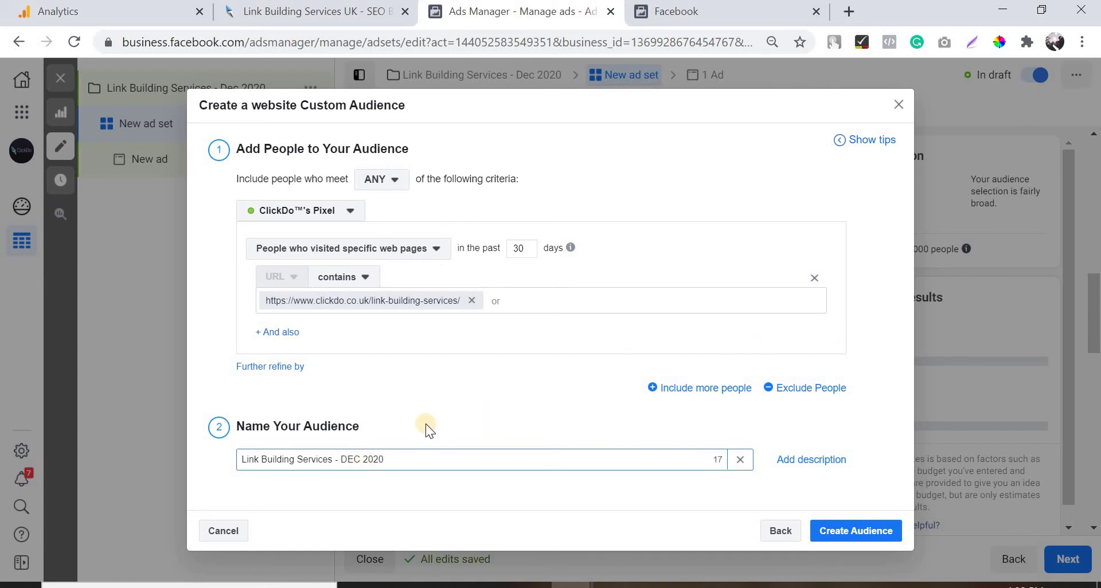
left_click_drag(394, 459, 393, 248)
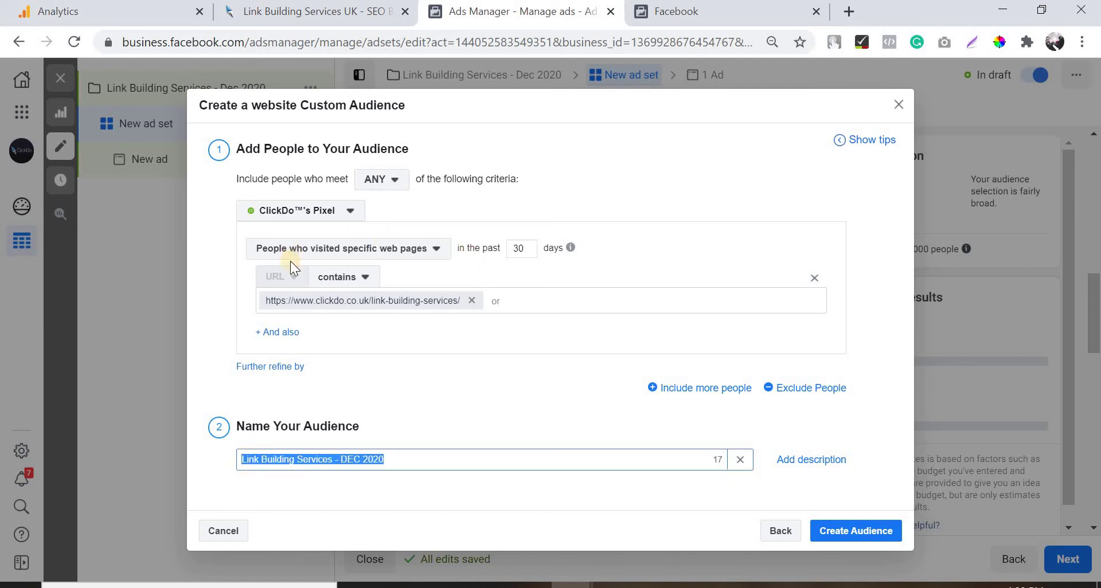
left_click(861, 527)
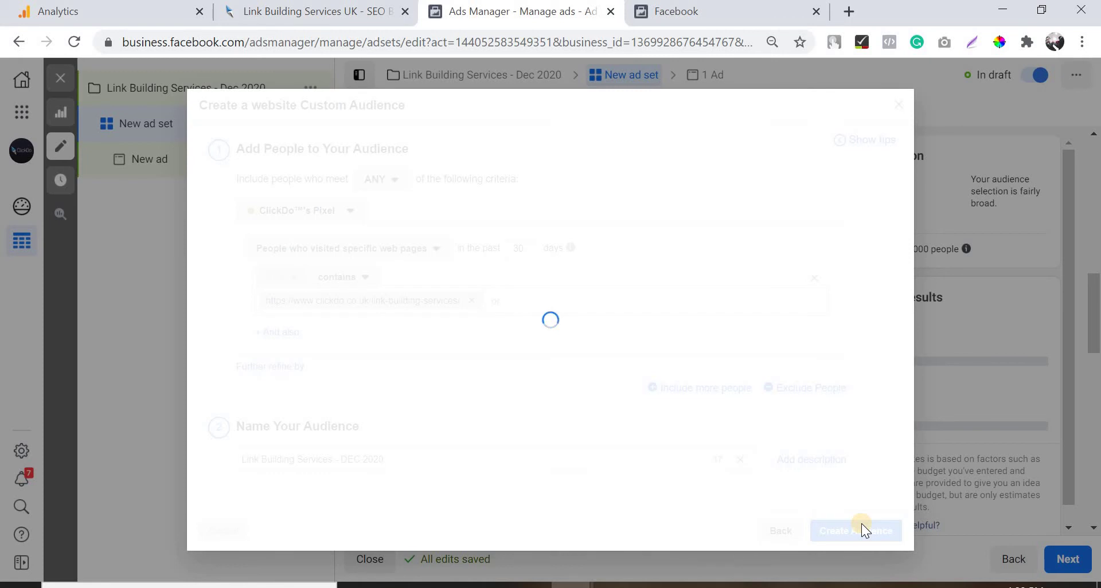
left_click(880, 465)
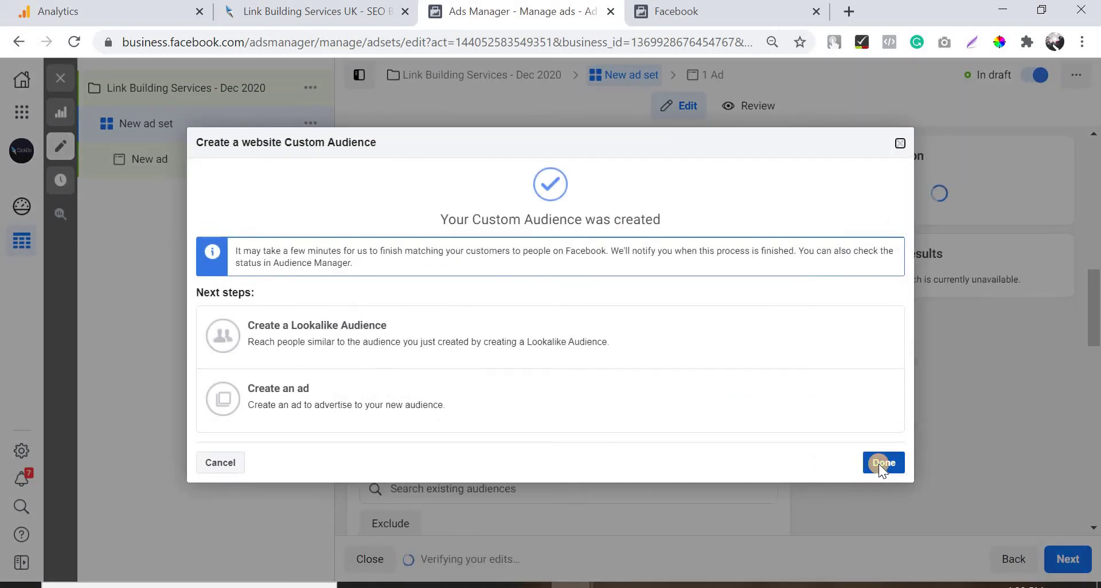
- Review the ad set's custom audience, location, age, gender, detailed targeting, placements, delivery optimisation, budget and schedule
scroll(464, 390, "down", 1)
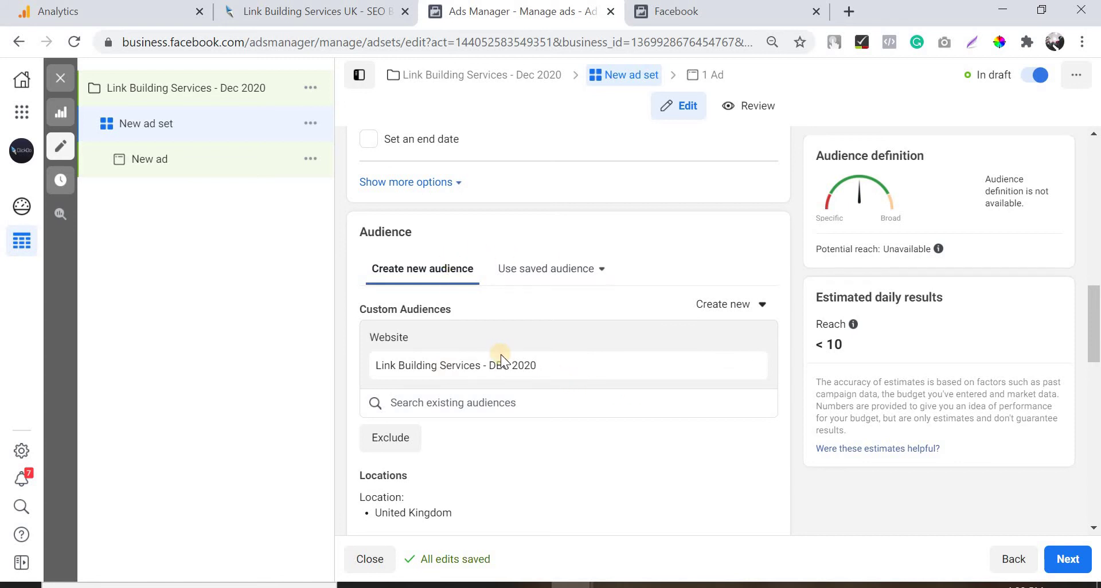
scroll(501, 355, "down", 2)
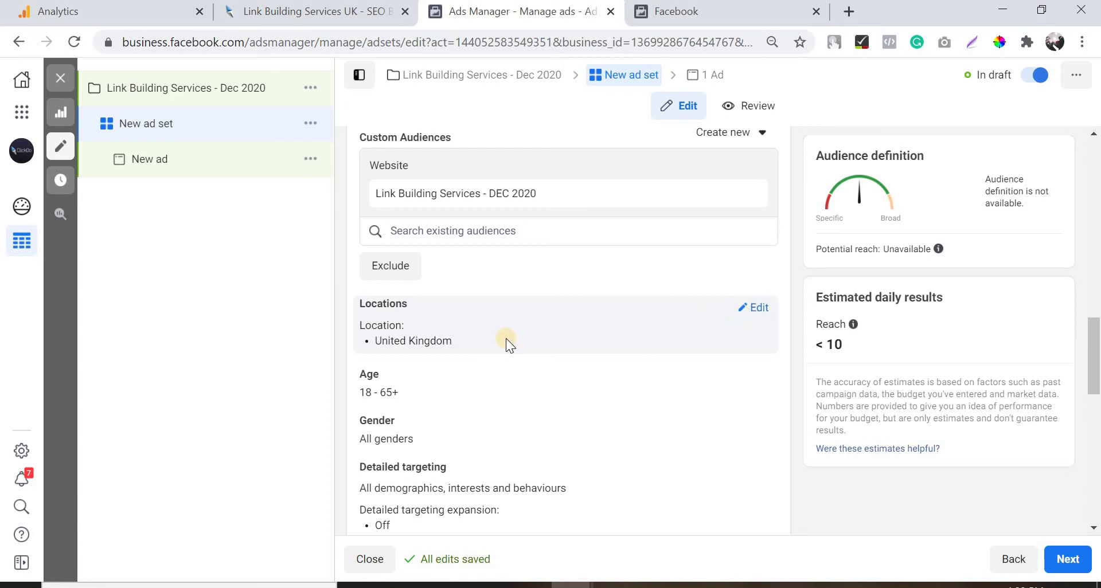
mouse_move(386, 373)
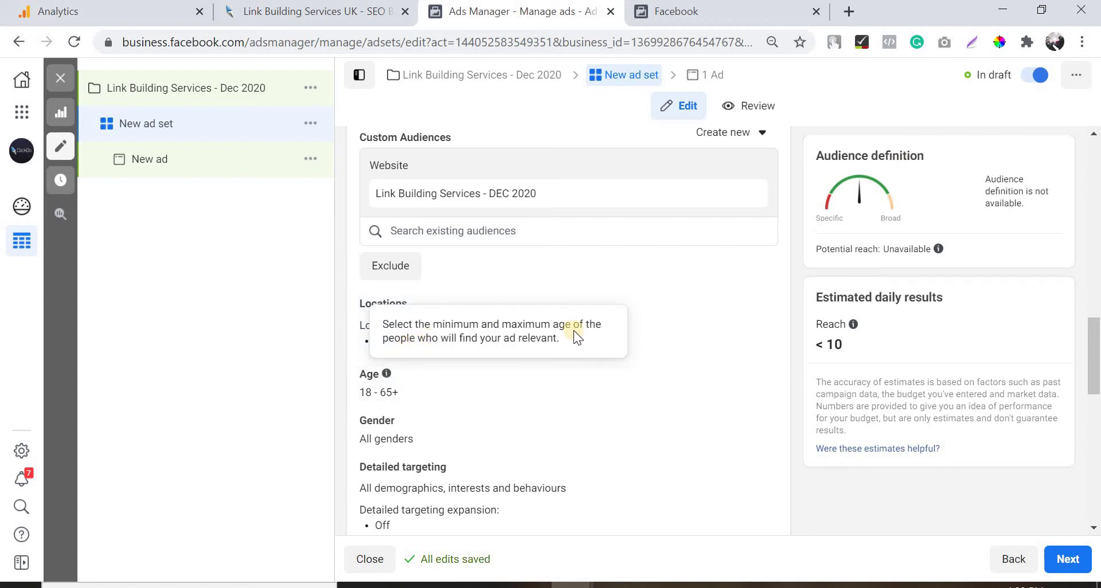
scroll(467, 333, "down", 3)
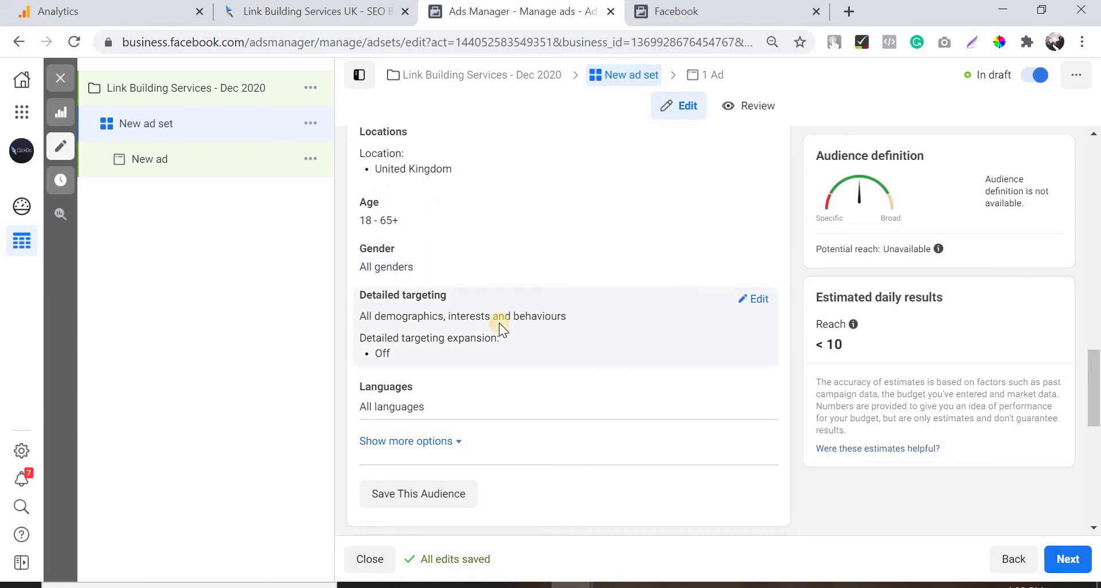
scroll(499, 323, "up", 3)
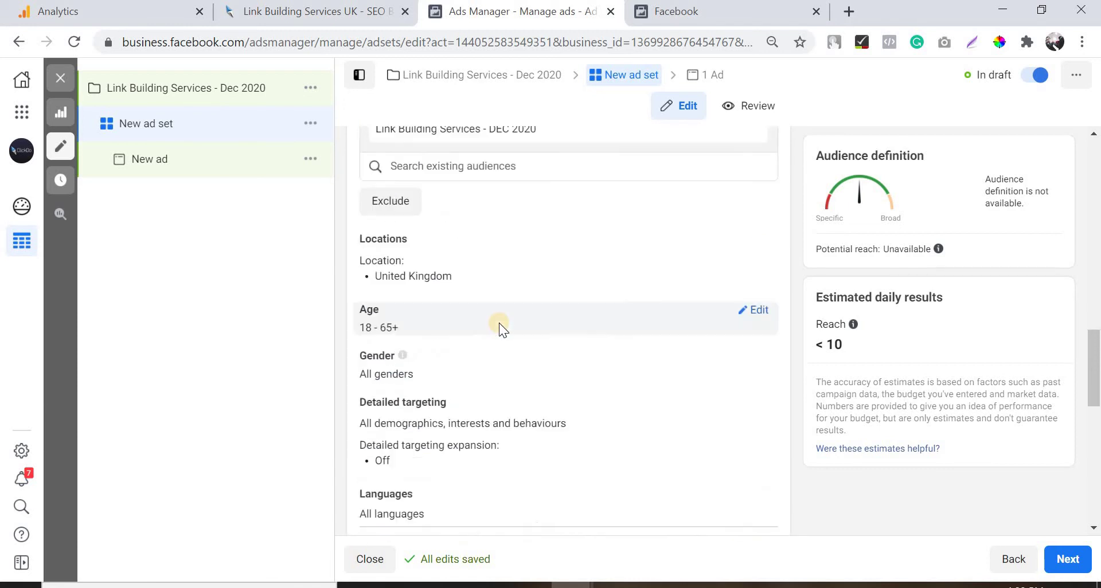
scroll(501, 308, "up", 2)
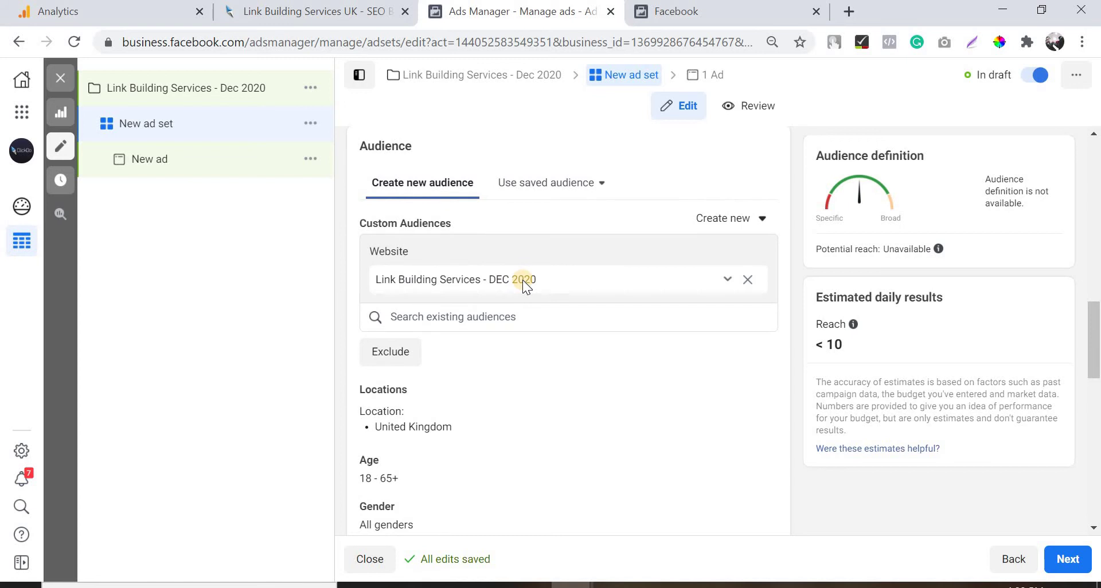
scroll(522, 279, "down", 10)
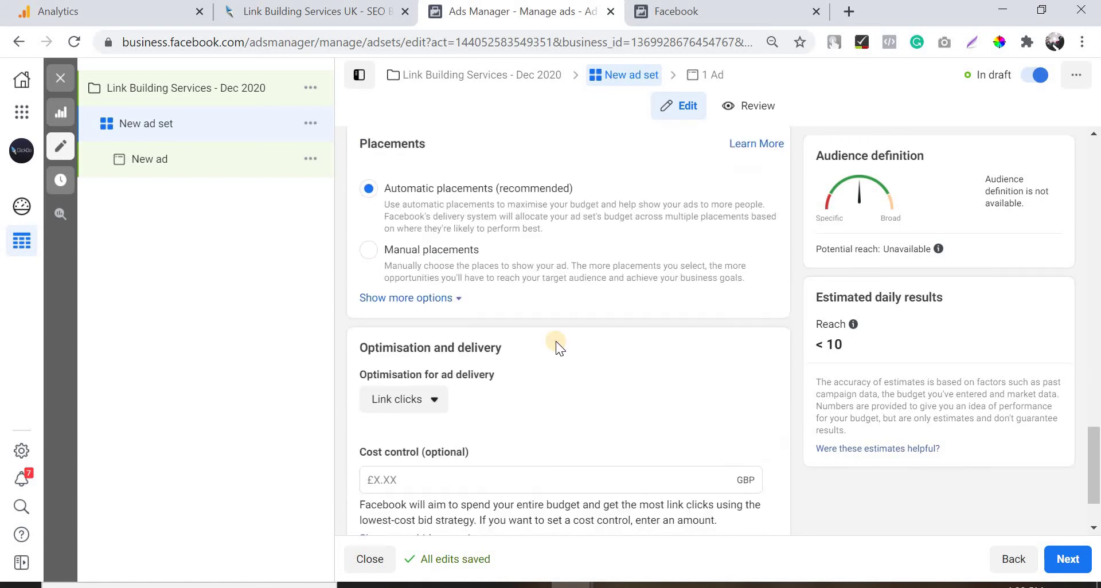
scroll(555, 342, "up", 10)
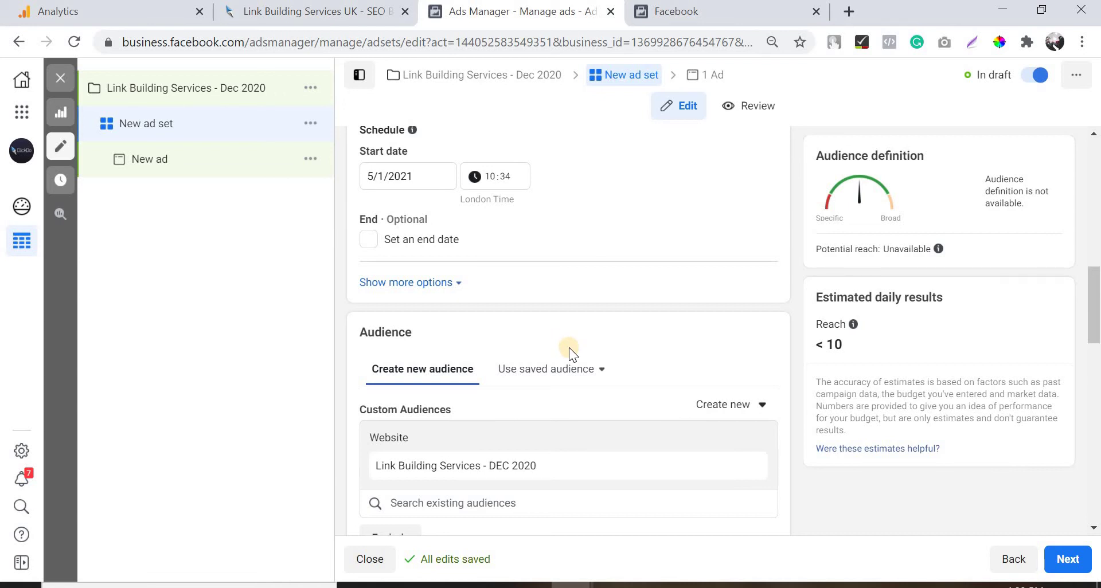
scroll(568, 347, "down", 1)
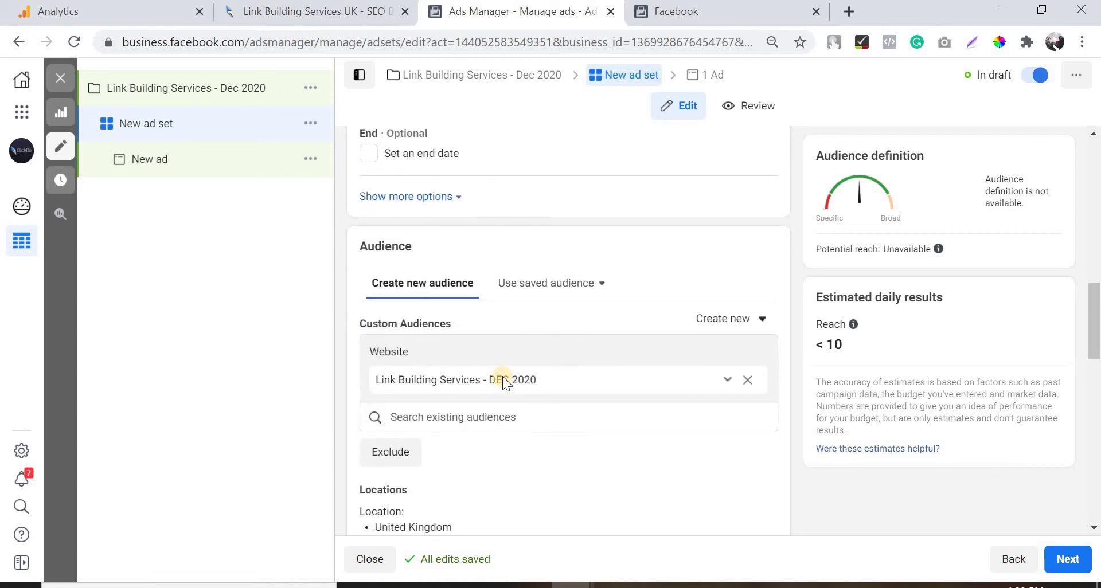
scroll(502, 376, "down", 3)
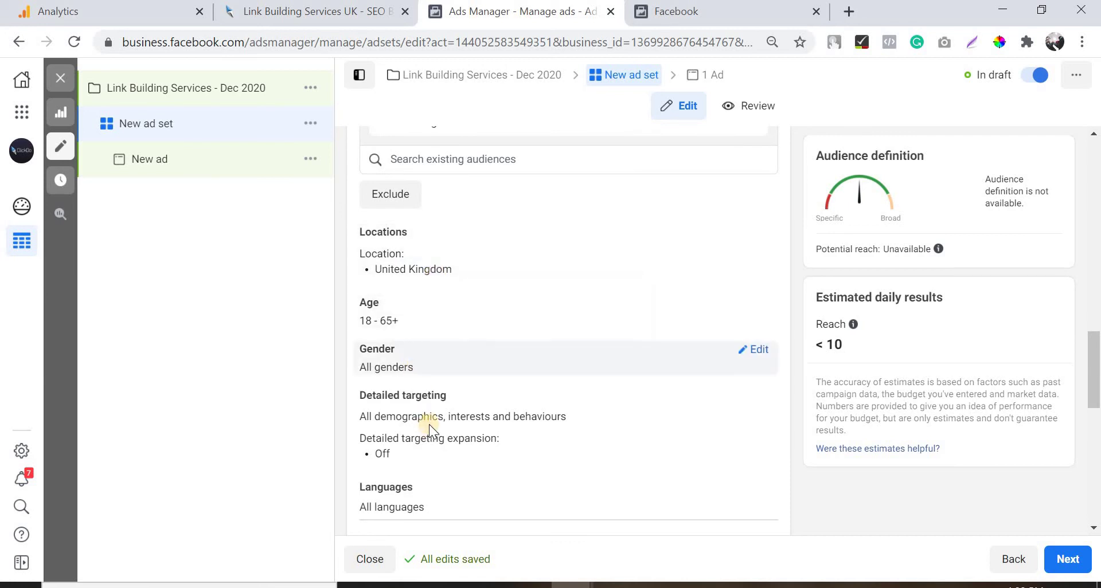
scroll(439, 390, "up", 8)
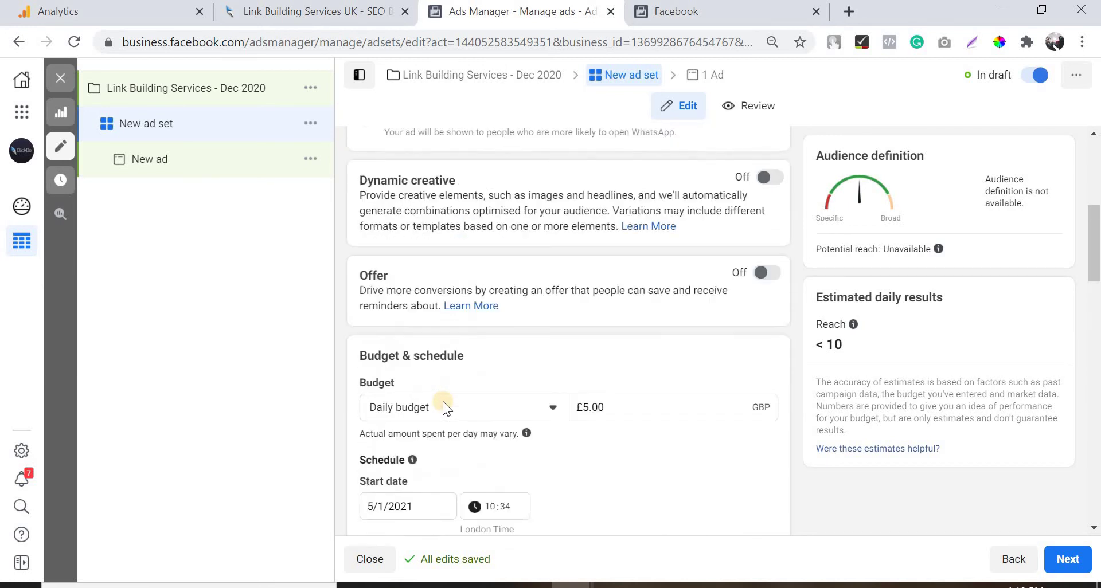
scroll(604, 373, "down", 1)
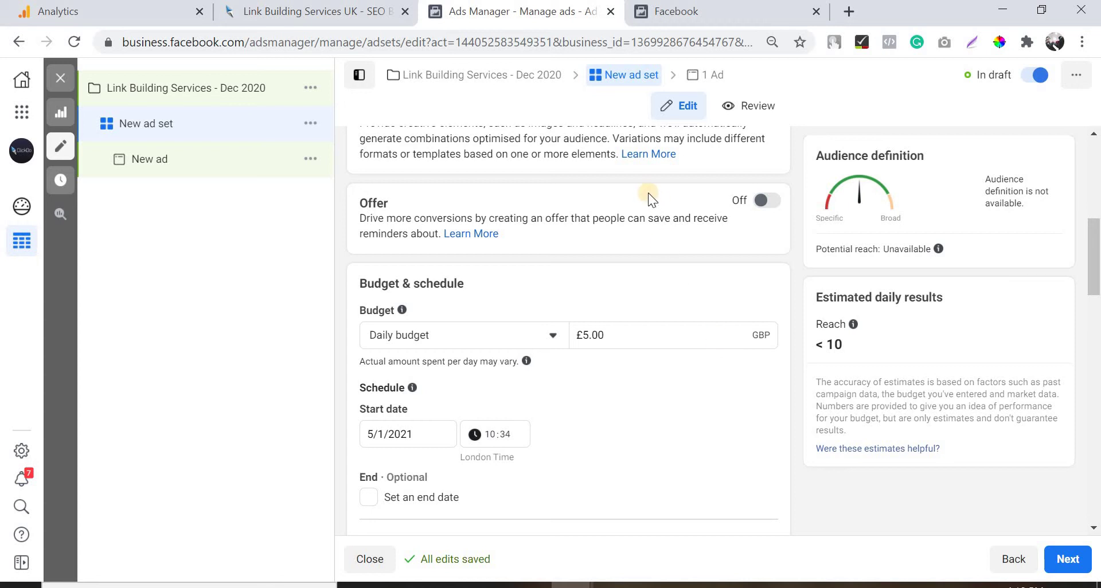
scroll(622, 313, "down", 10)
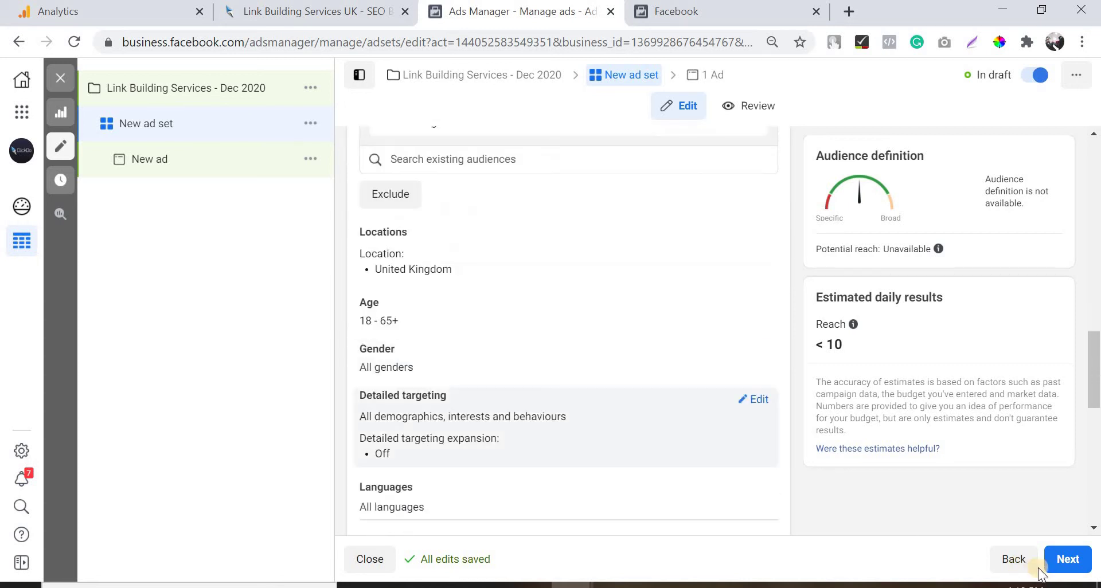
- Proceed to the new ad and set its identity to the ClickDo Facebook Page and the iclickdo Instagram account
left_click(1063, 558)
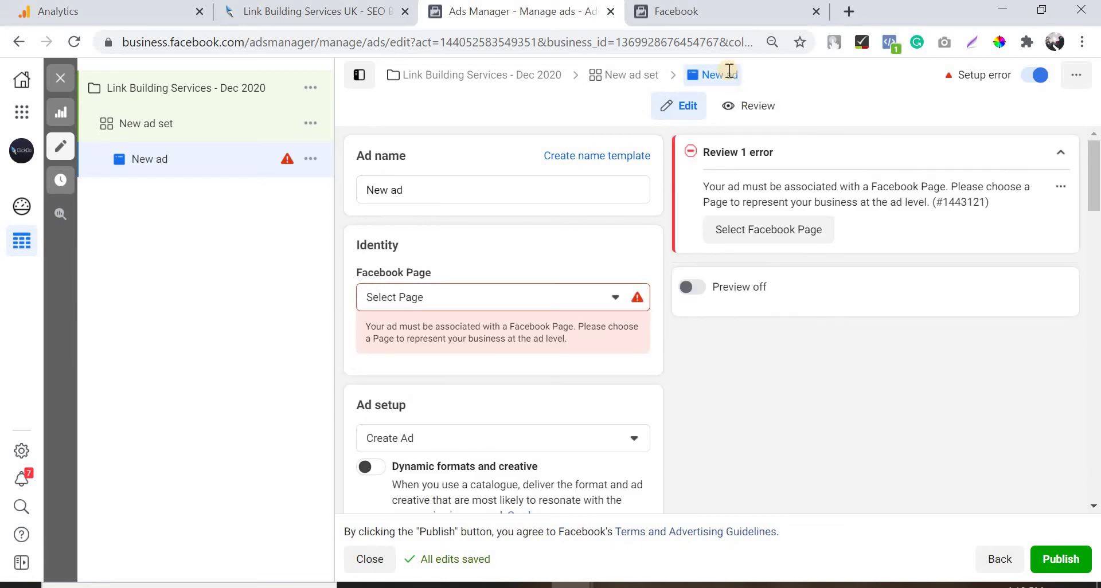
left_click(451, 293)
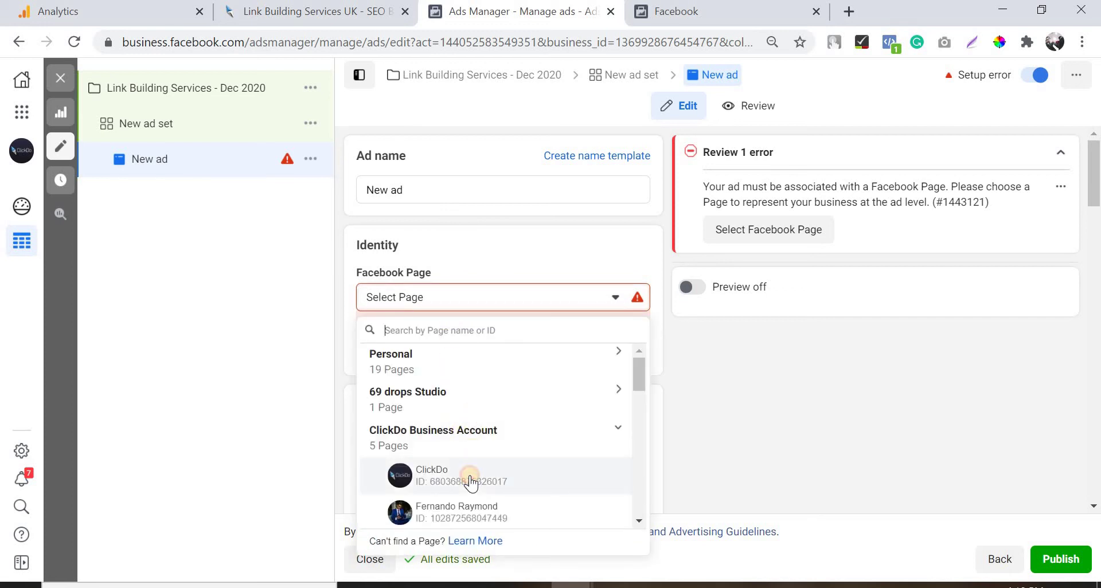
left_click(447, 476)
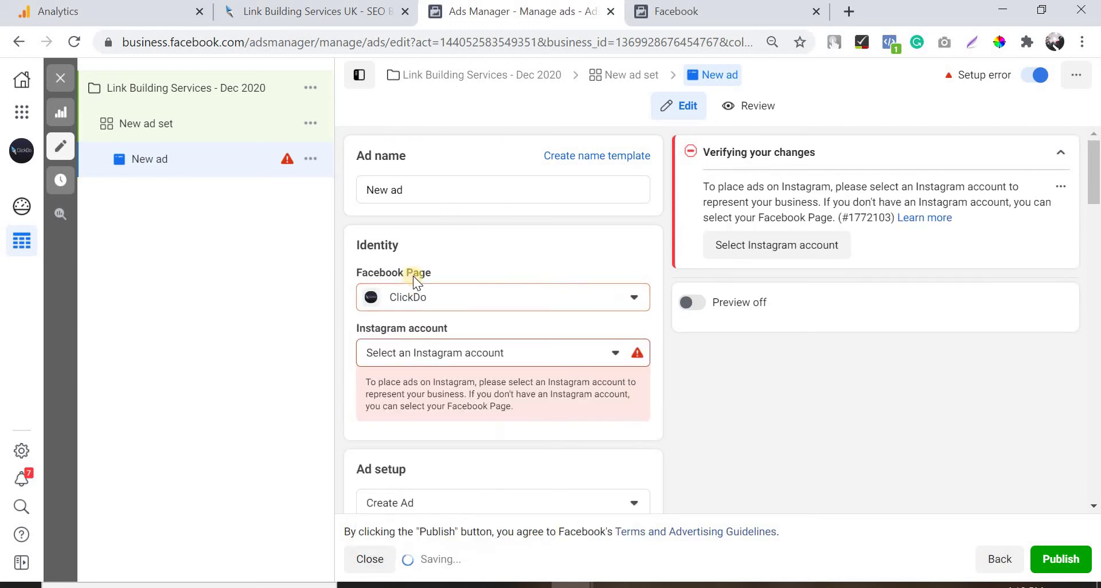
left_click(438, 358)
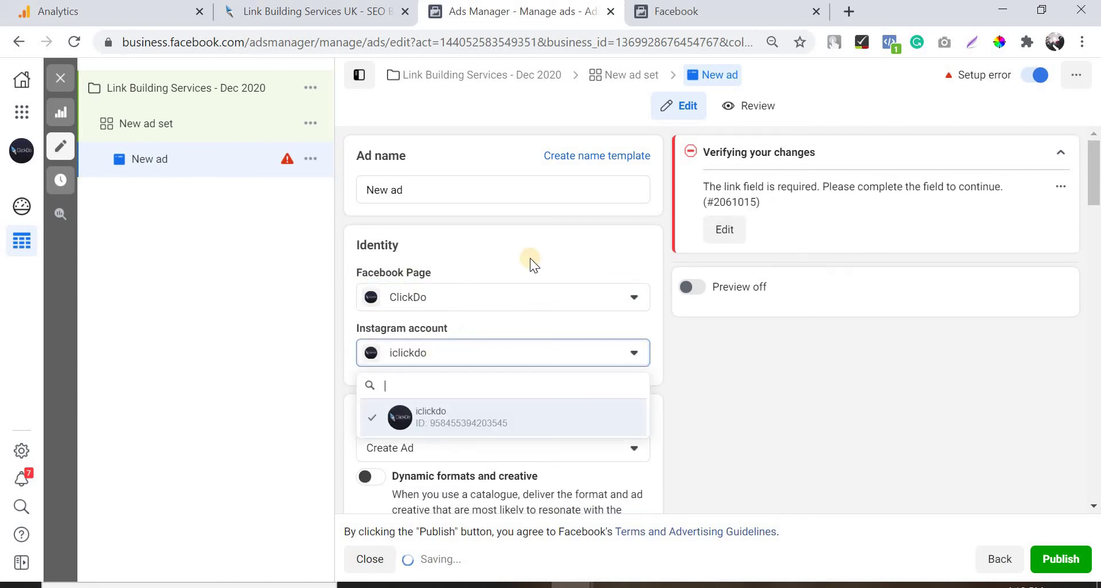
- Close the Instagram account list and turn on the ad preview
scroll(530, 258, "down", 3)
left_click(461, 245)
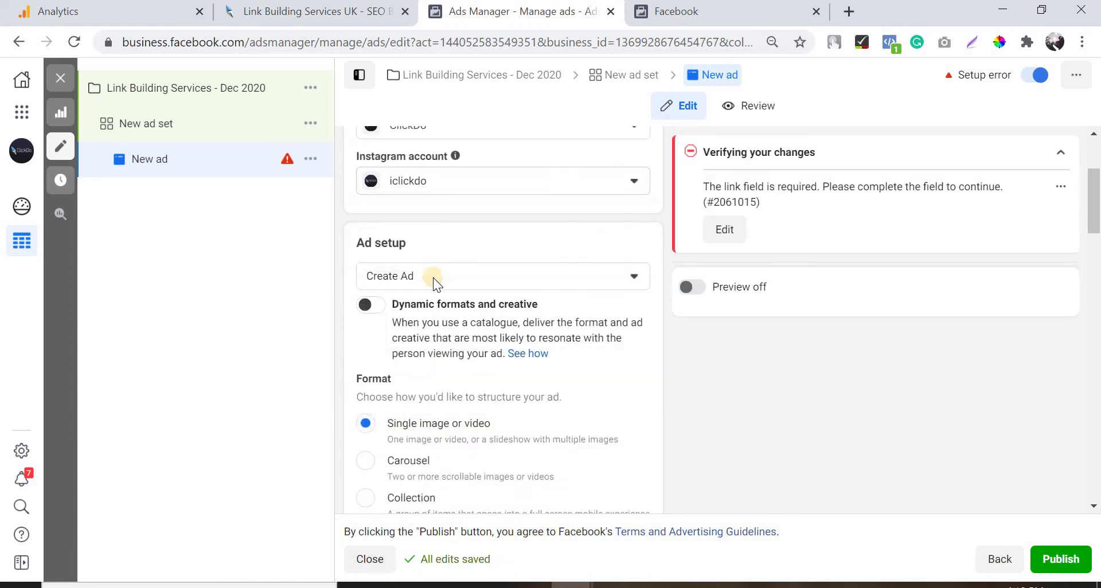
scroll(432, 278, "up", 2)
scroll(493, 311, "up", 2)
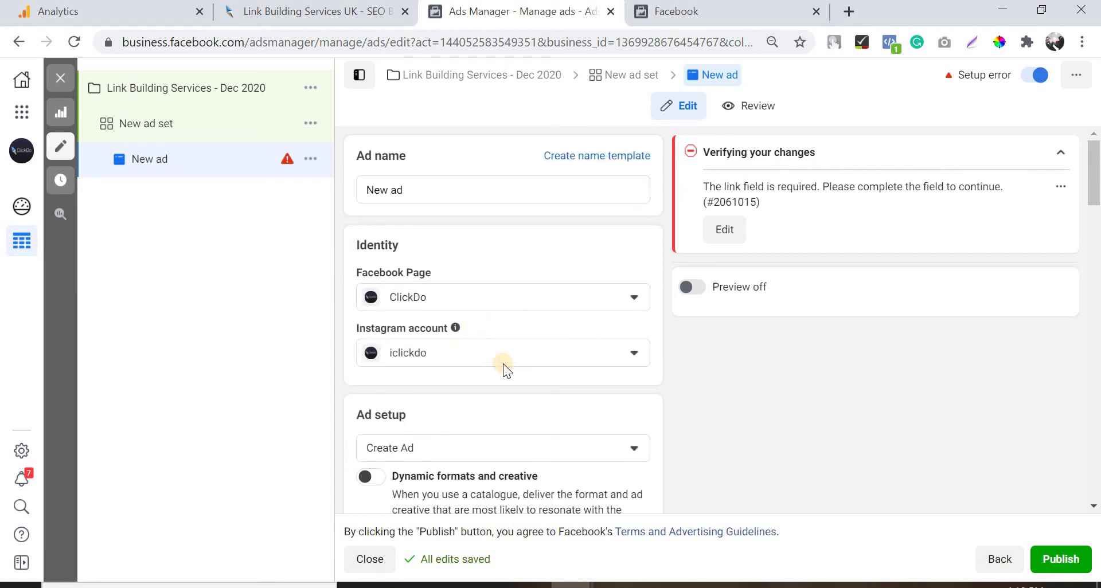
left_click(692, 287)
- Review the ad's format options, full-screen mobile experience settings and ad creative fields
scroll(735, 324, "down", 3)
scroll(465, 288, "down", 10)
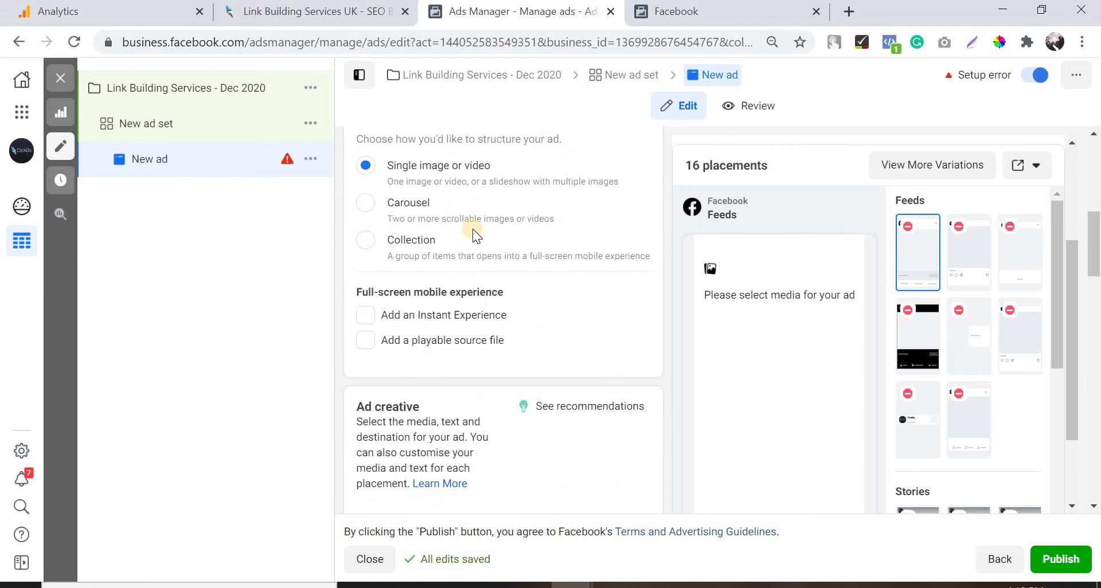
scroll(473, 229, "down", 3)
scroll(473, 228, "up", 4)
scroll(473, 229, "down", 6)
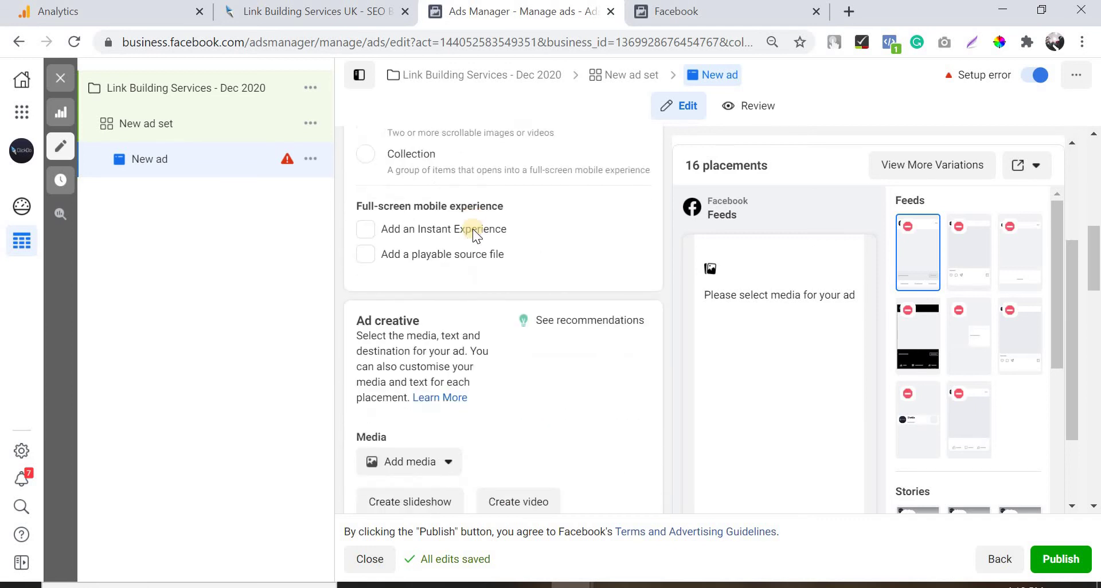
scroll(473, 228, "down", 2)
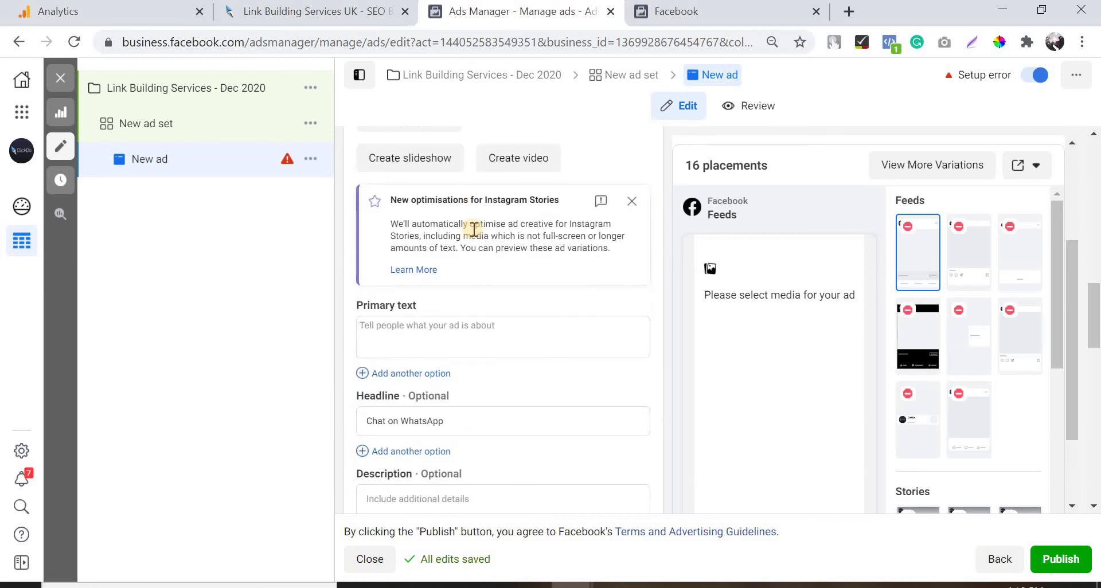
scroll(468, 223, "up", 2)
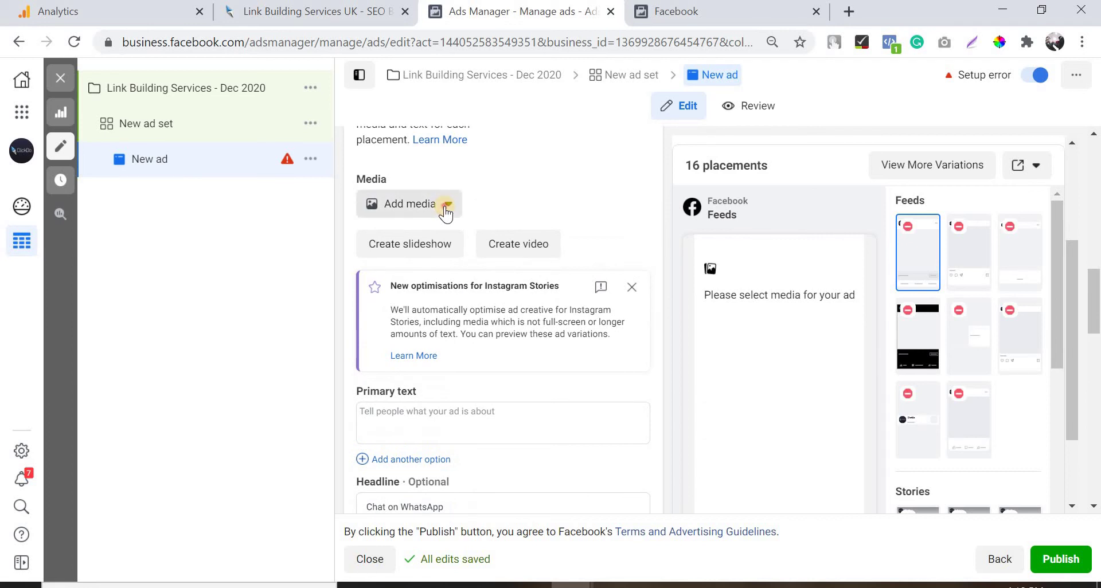
- Start adding an image to the ad's media and browse the available account images
left_click(445, 206)
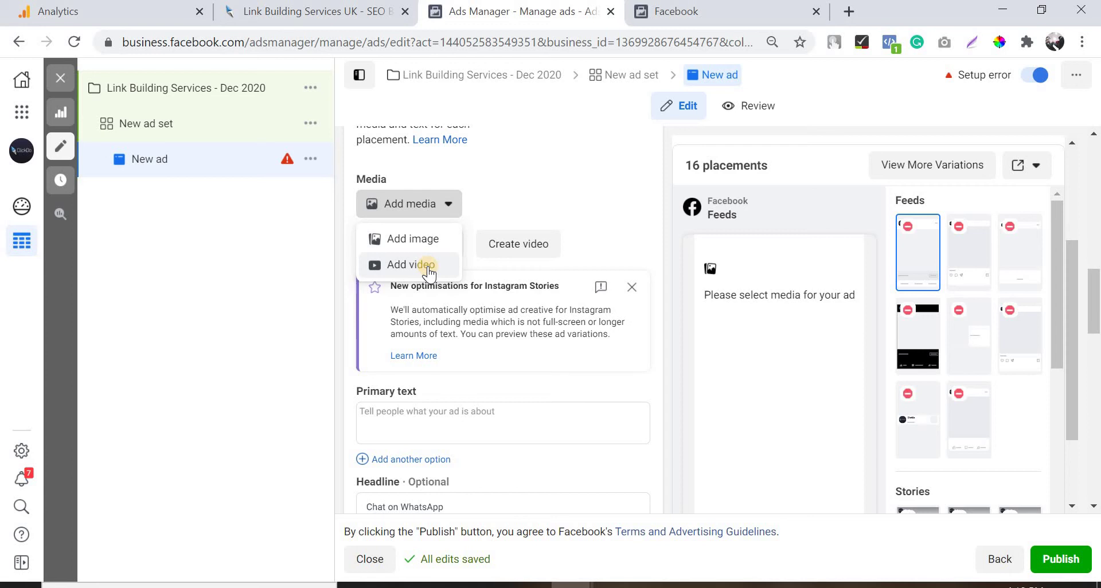
left_click(429, 238)
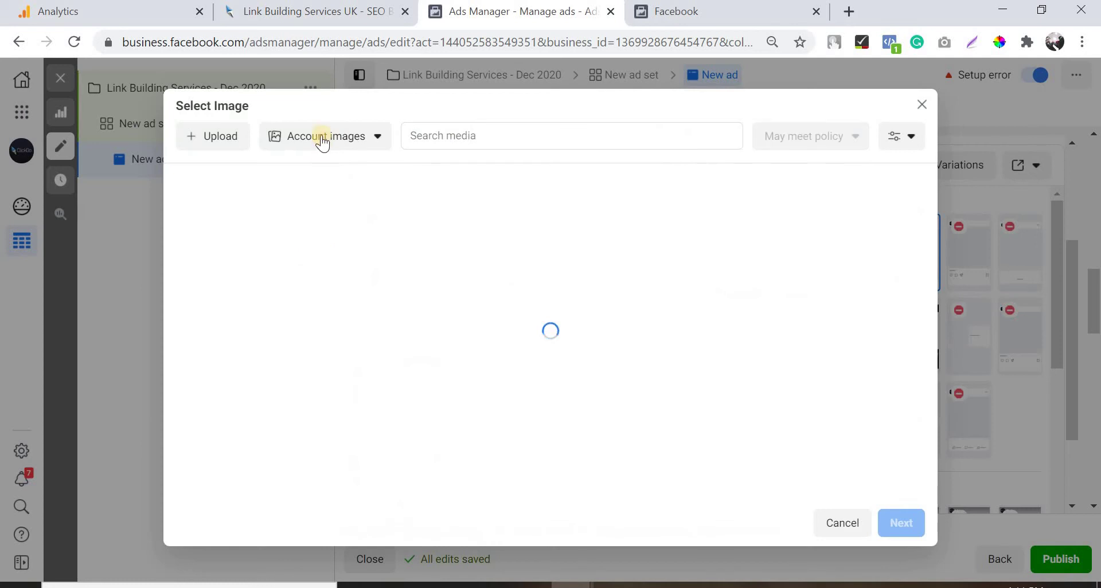
left_click(345, 148)
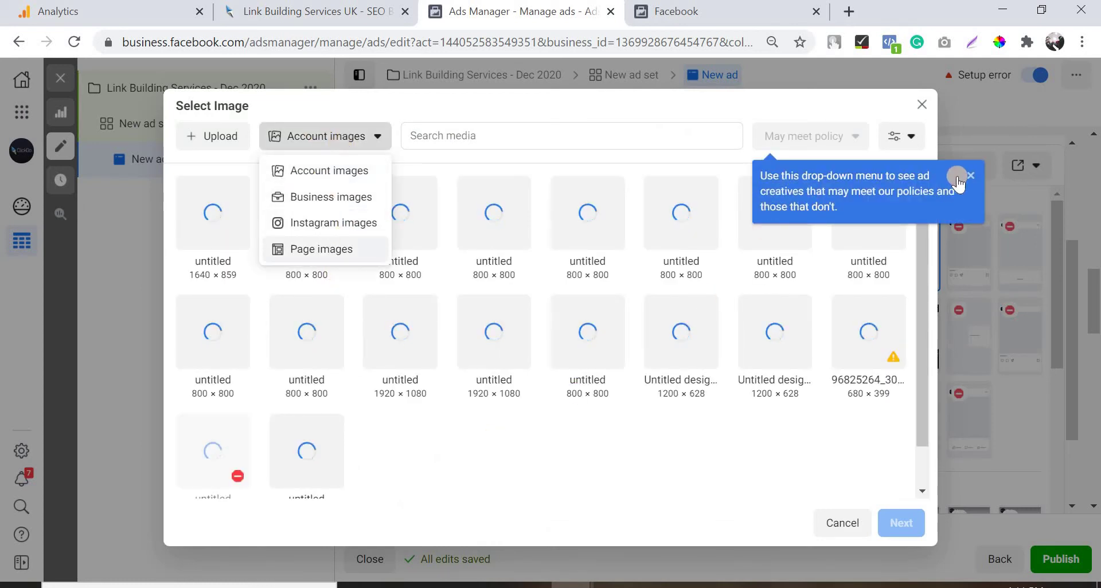
left_click(505, 115)
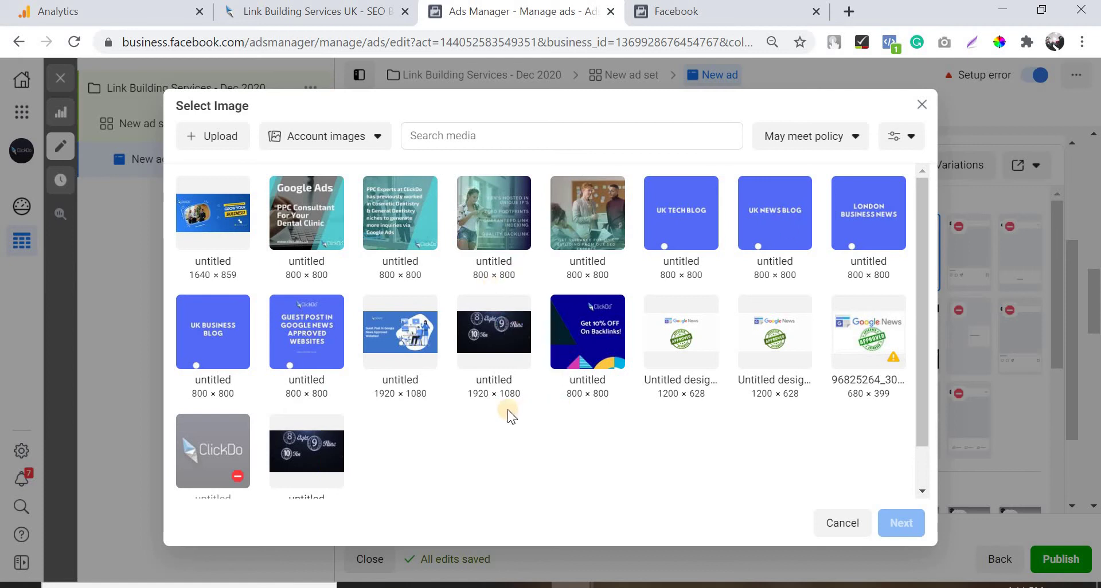
scroll(508, 409, "down", 1)
scroll(493, 396, "up", 1)
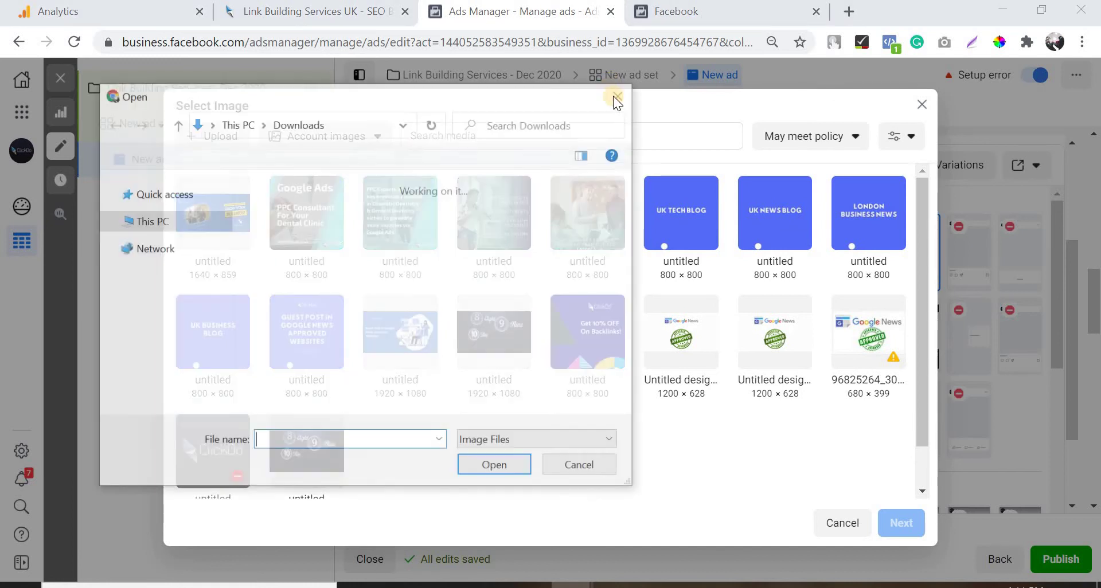
- Cancel the file upload, check the Business images source and return to the account images
left_click(618, 99)
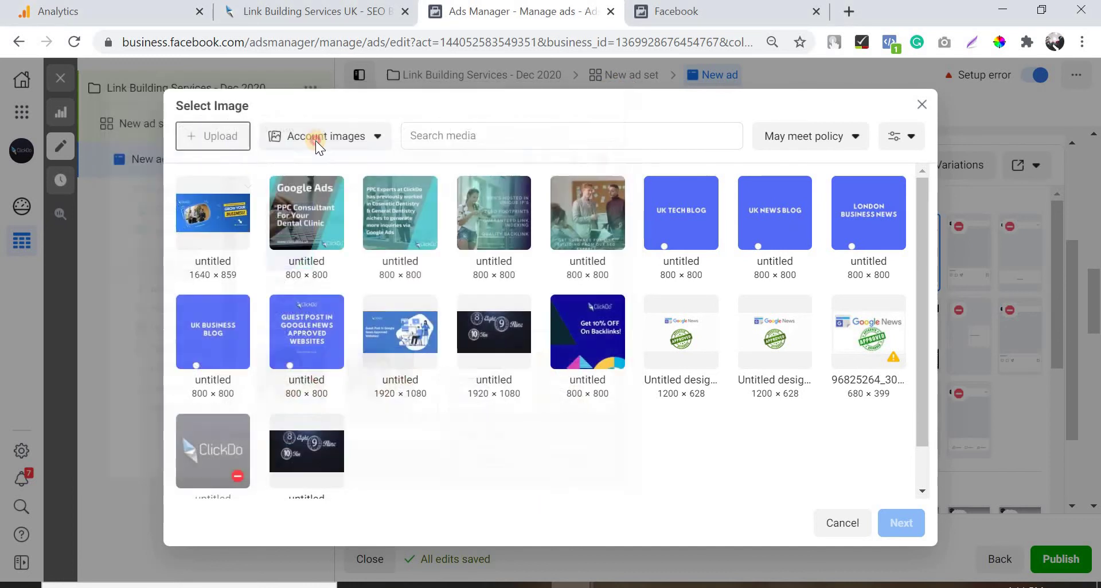
left_click(351, 138)
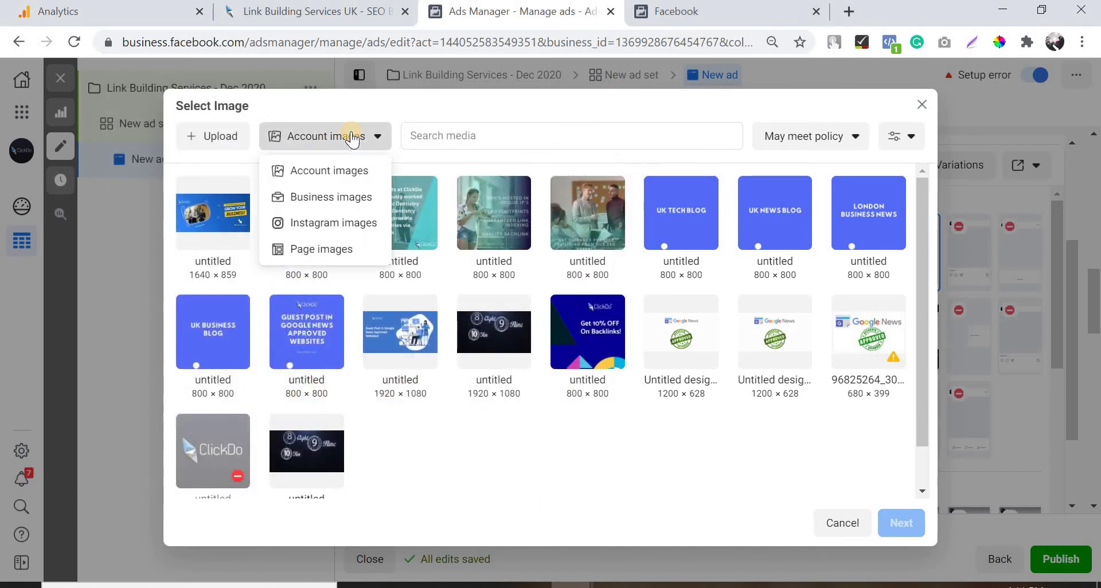
left_click(347, 199)
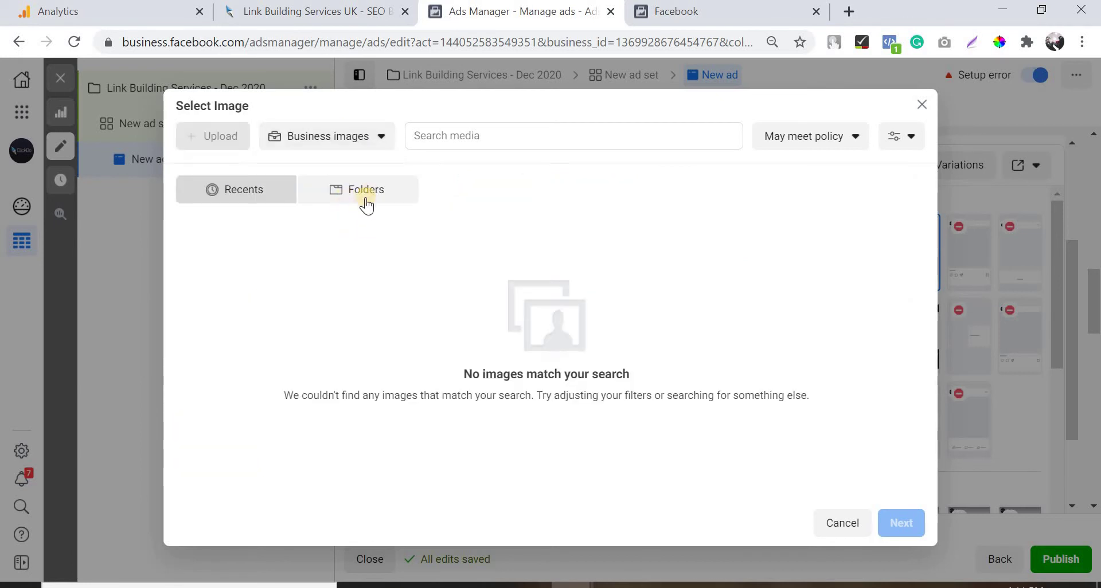
left_click(351, 141)
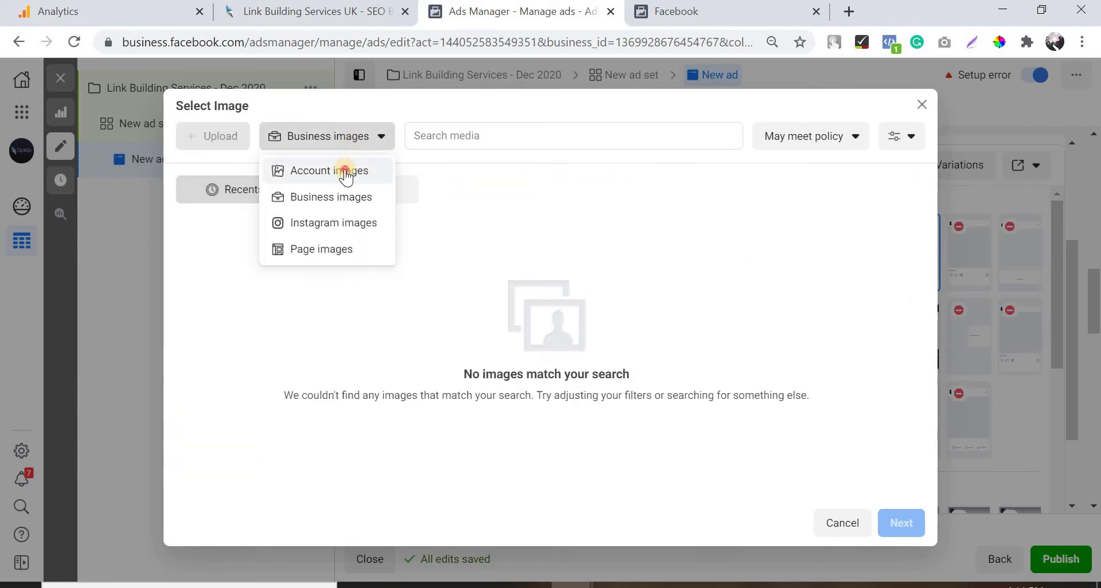
left_click(308, 169)
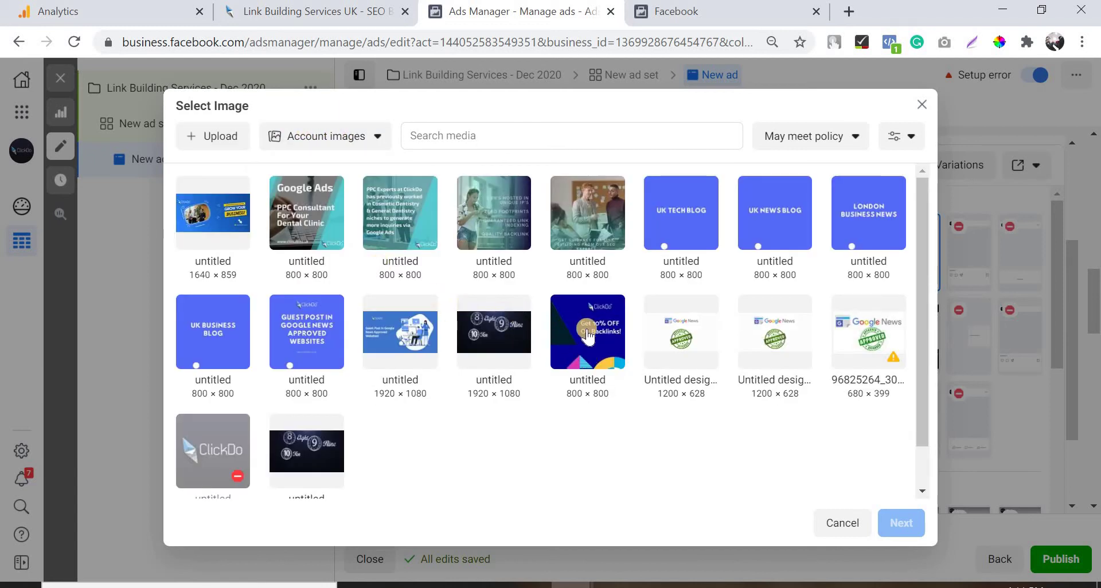
- Use the "Get 10% OFF On Backlinks!" account image with the suggested placement crops and check its placement groups
left_click(602, 355)
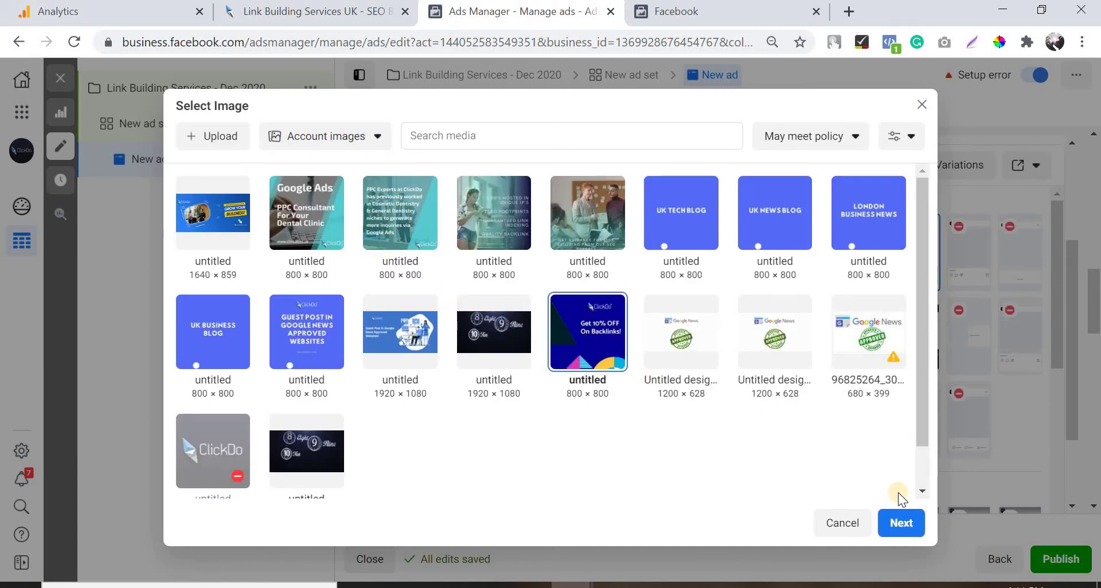
left_click(904, 523)
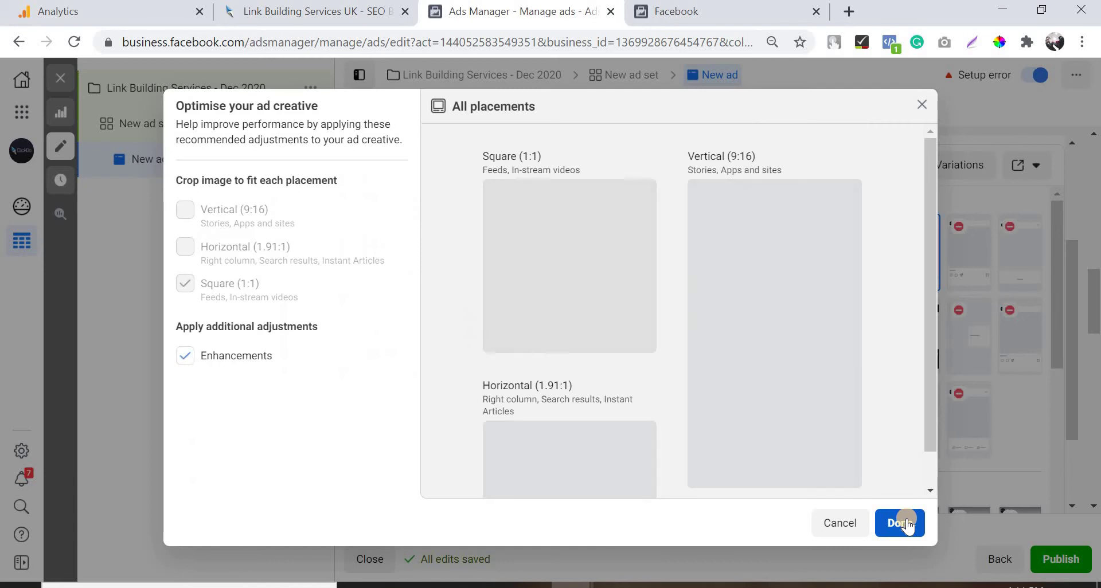
mouse_move(545, 331)
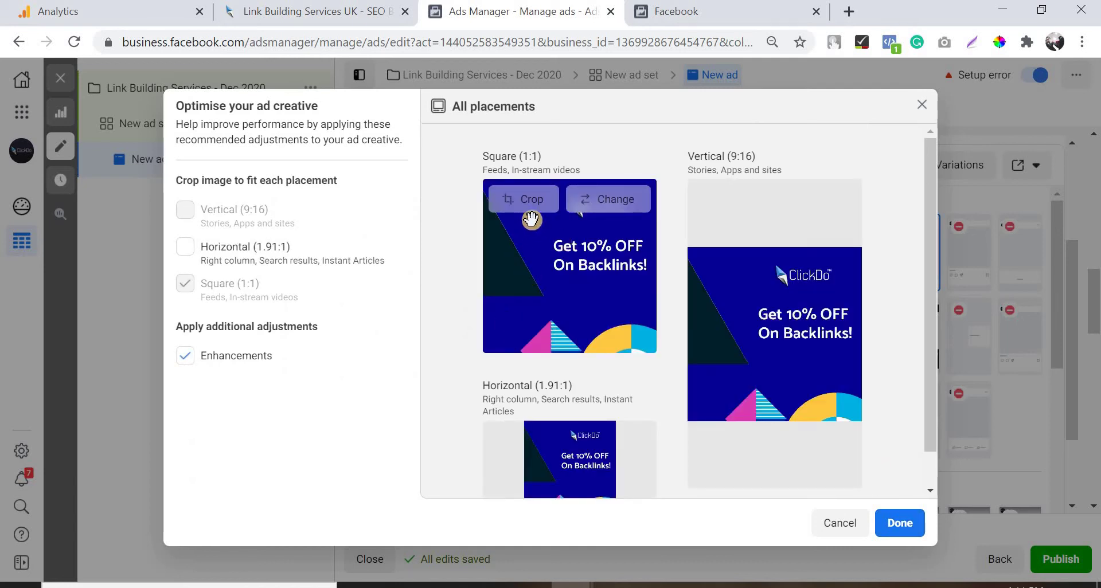
mouse_move(775, 314)
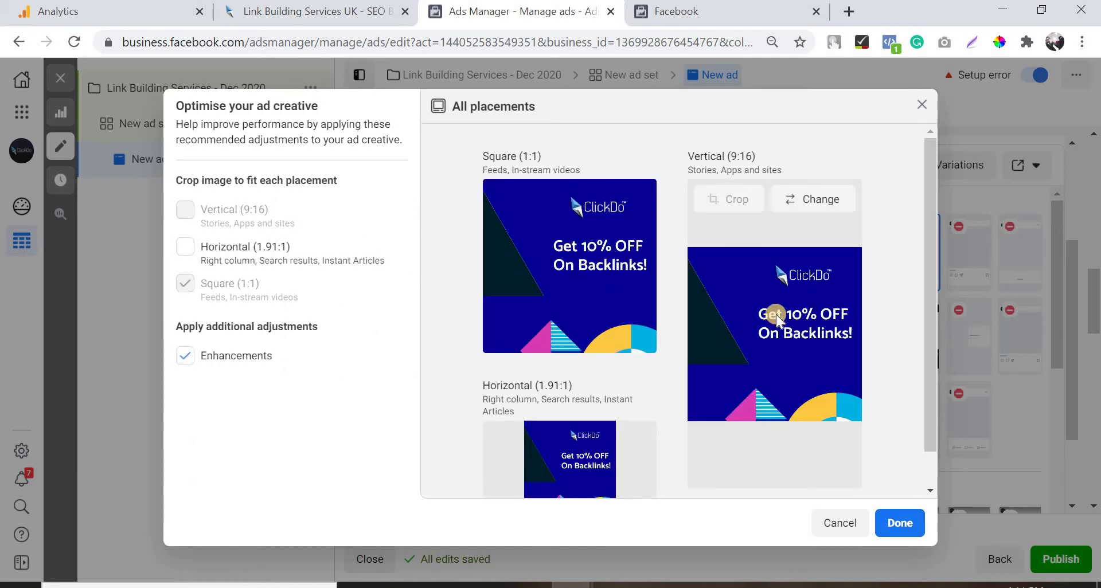
scroll(775, 315, "down", 1)
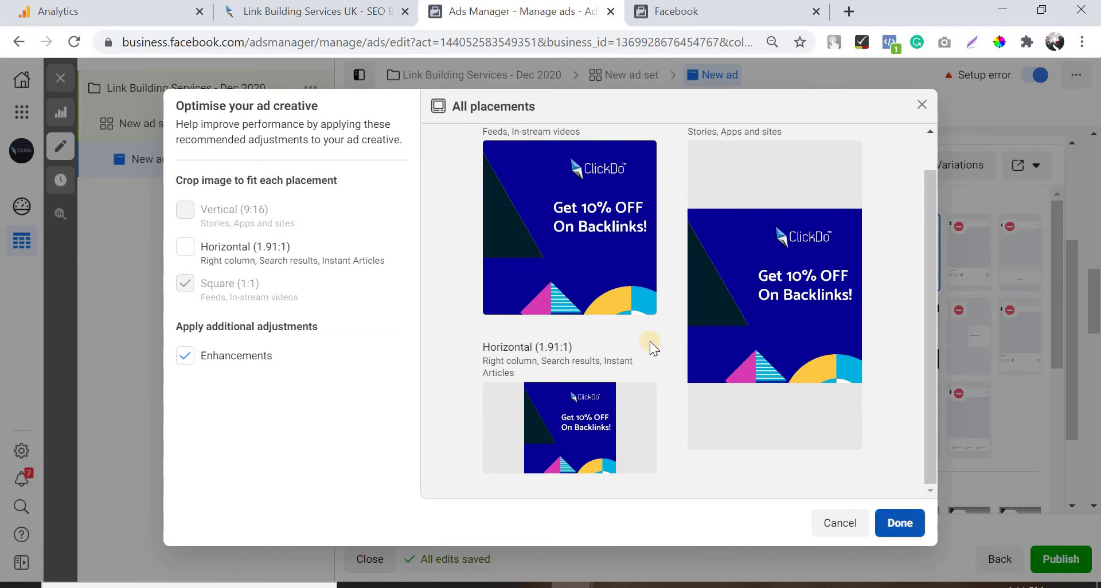
scroll(456, 294, "down", 4)
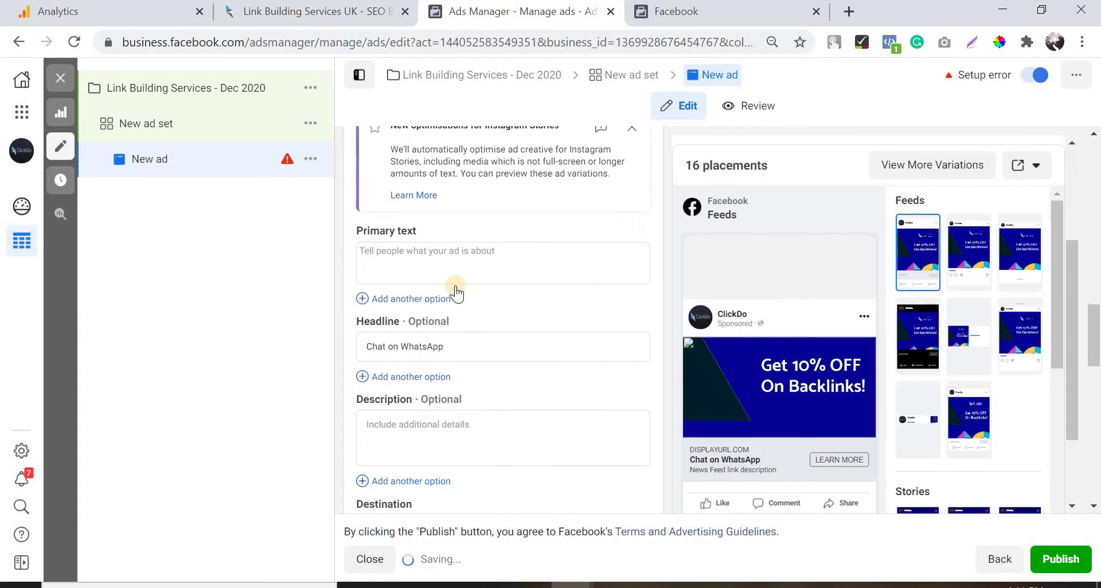
scroll(486, 342, "up", 5)
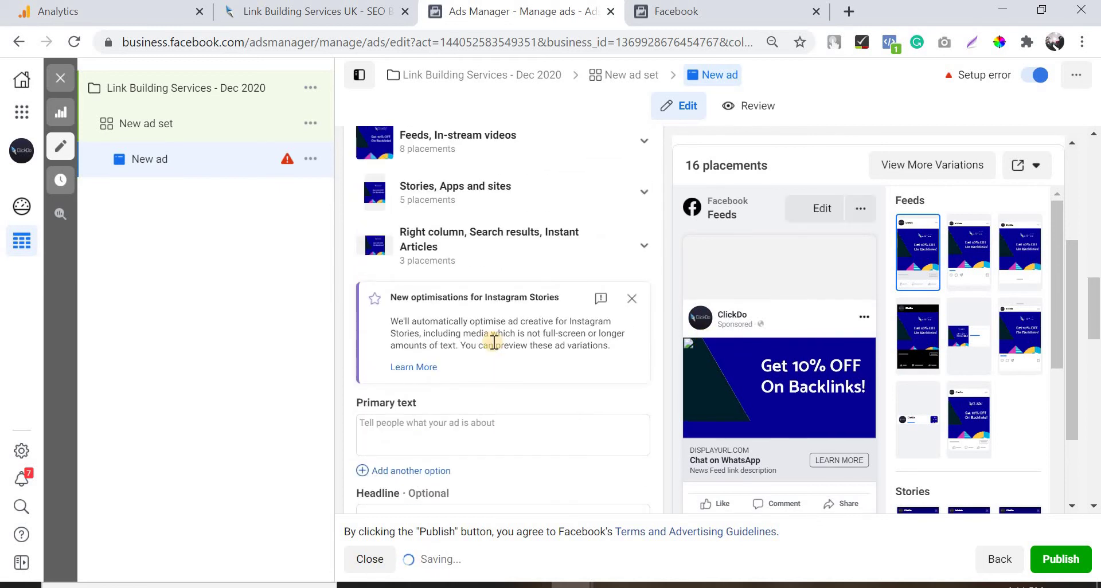
scroll(493, 347, "down", 1)
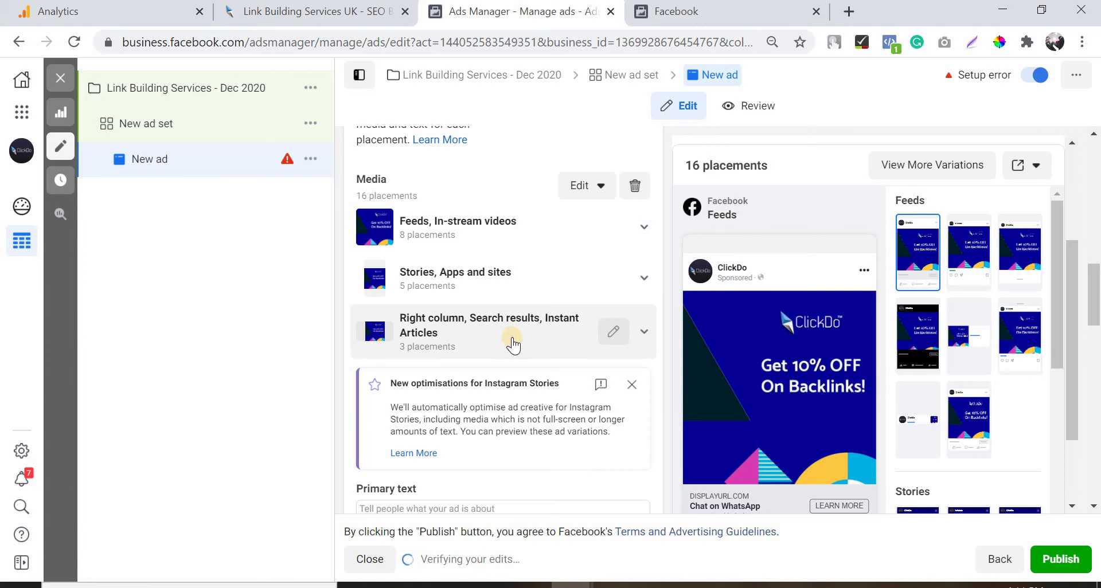
scroll(512, 344, "up", 3)
scroll(591, 229, "down", 7)
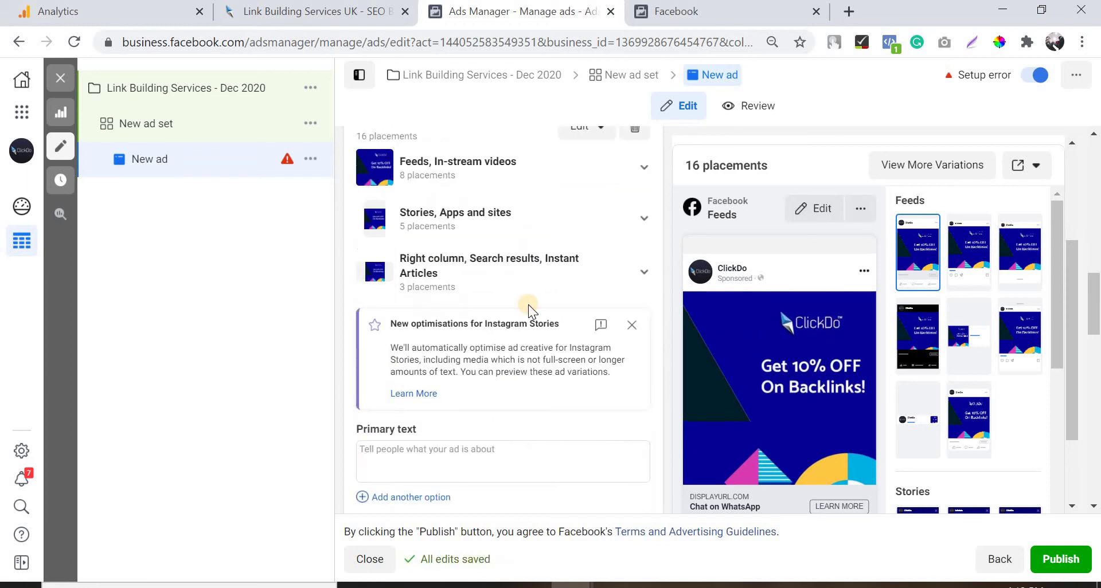
- Enter the primary text "Get High Quality Backlinks from Premium UK Blogs" and start a new line below it
scroll(476, 241, "down", 2)
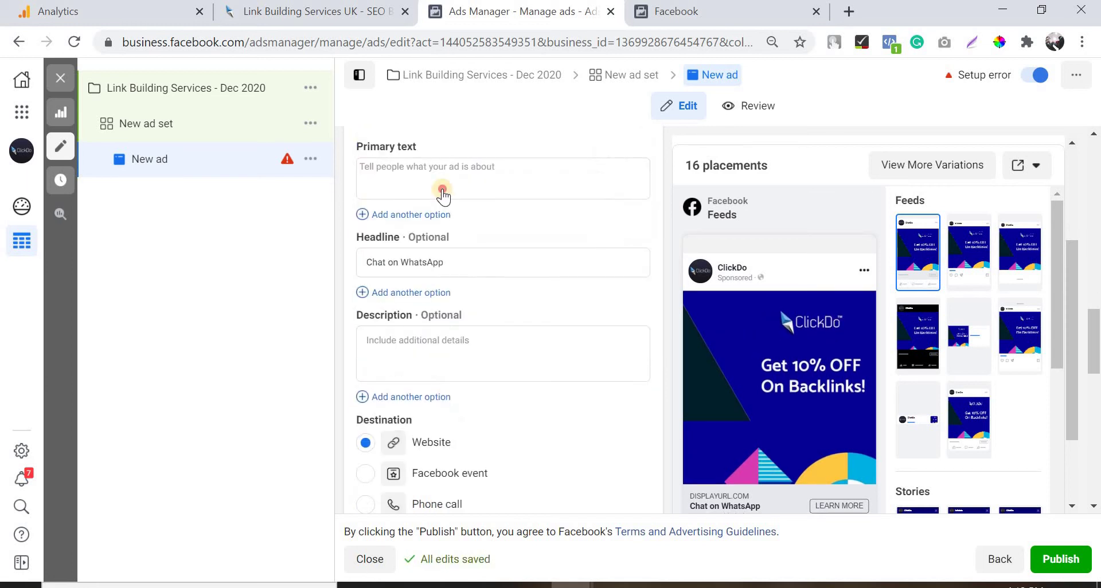
left_click(450, 187)
scroll(493, 229, "up", 2)
scroll(504, 286, "up", 1)
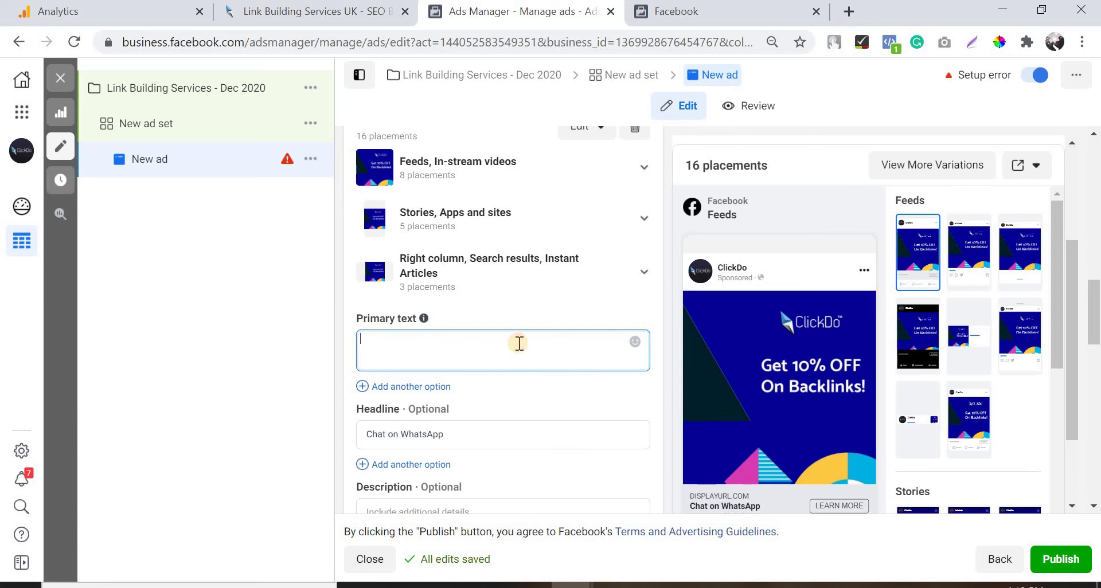
type("Get High Quality Bac")
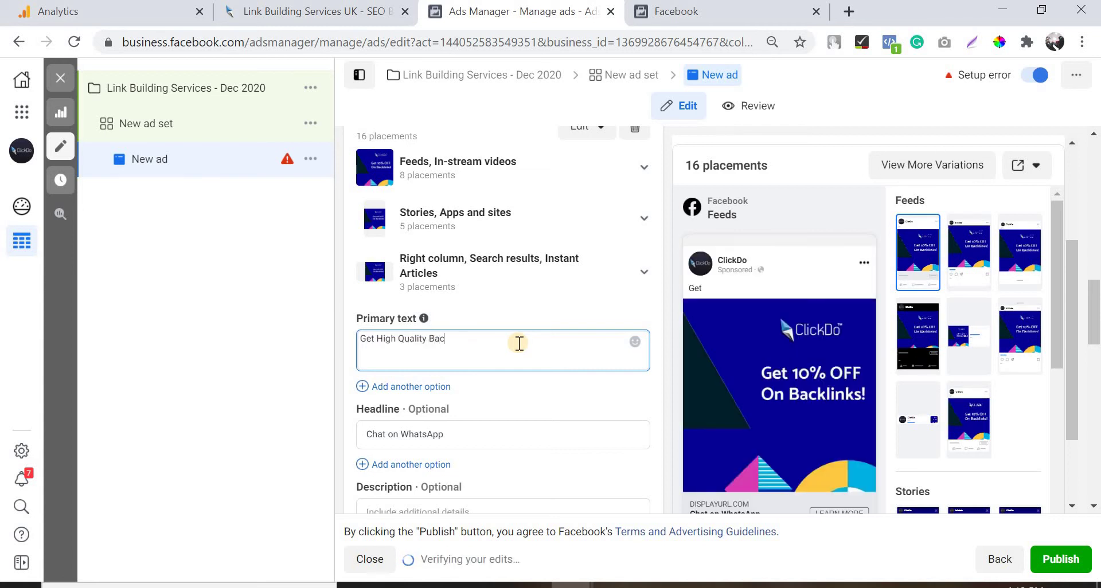
type("klinks from ")
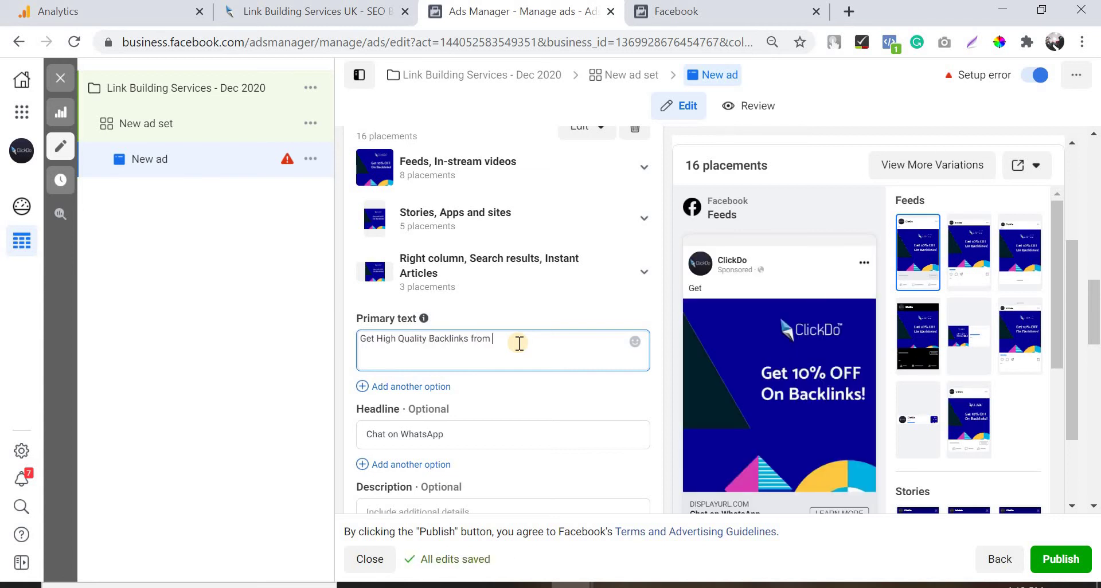
type("Premiu")
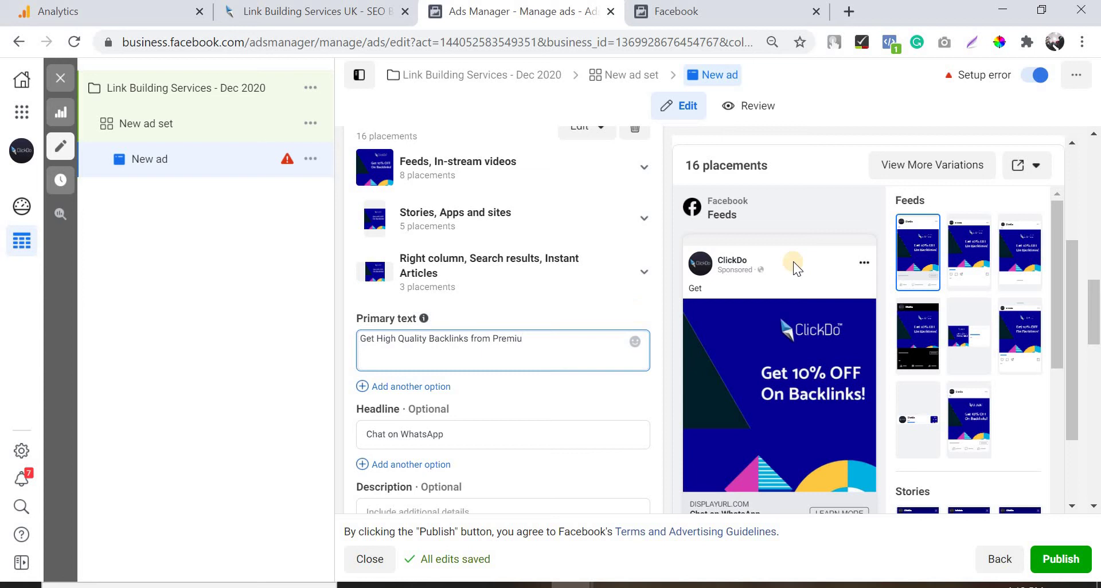
type("m ")
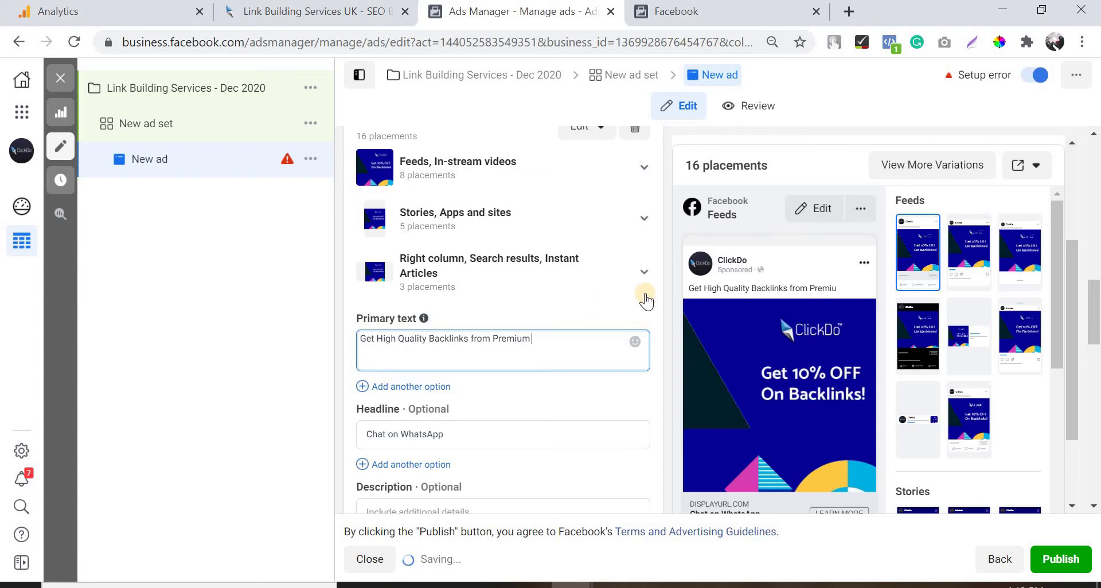
type("UK Bl")
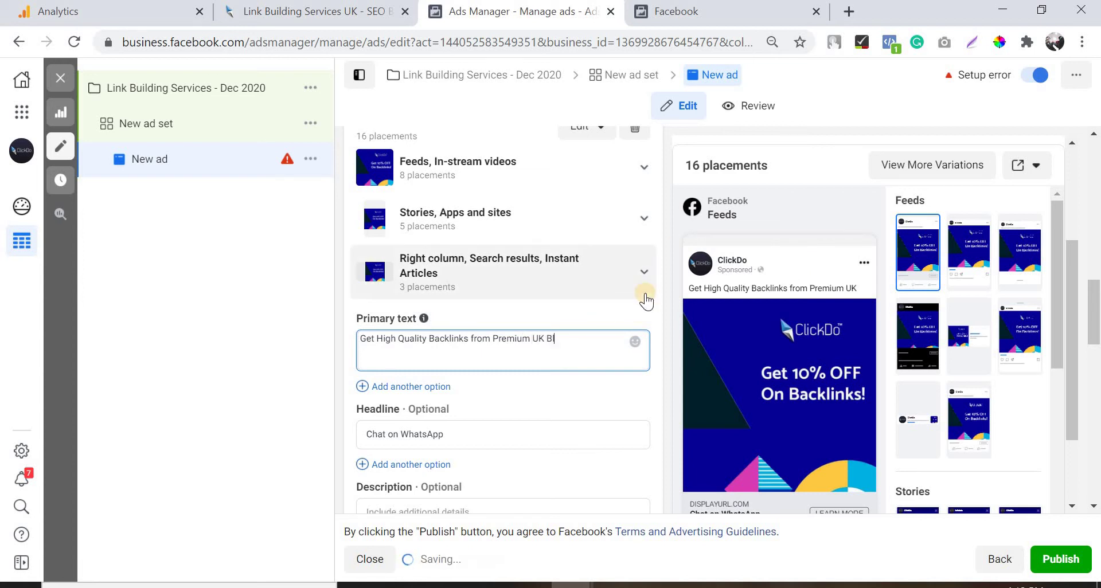
type("ogs")
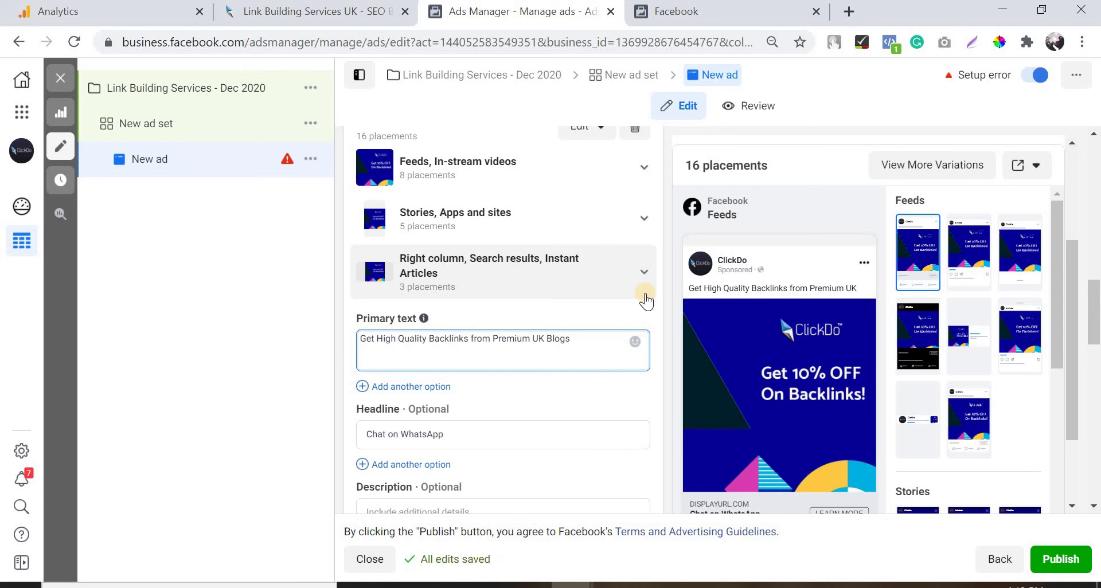
key("Return")
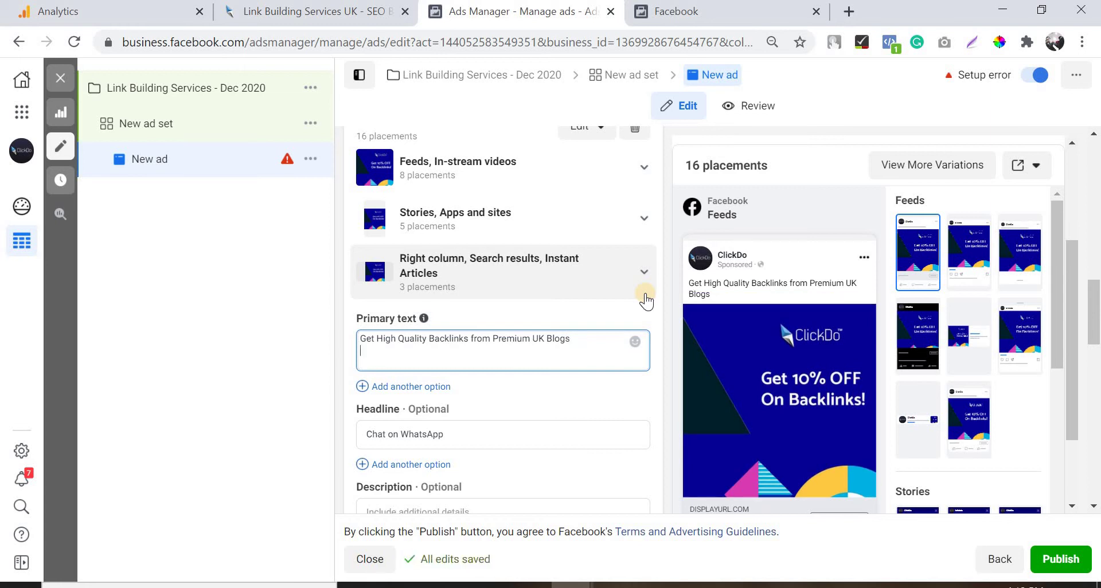
- Search the web for "green tick symbol" in a new browser tab
right_click(494, 13)
left_click(532, 22)
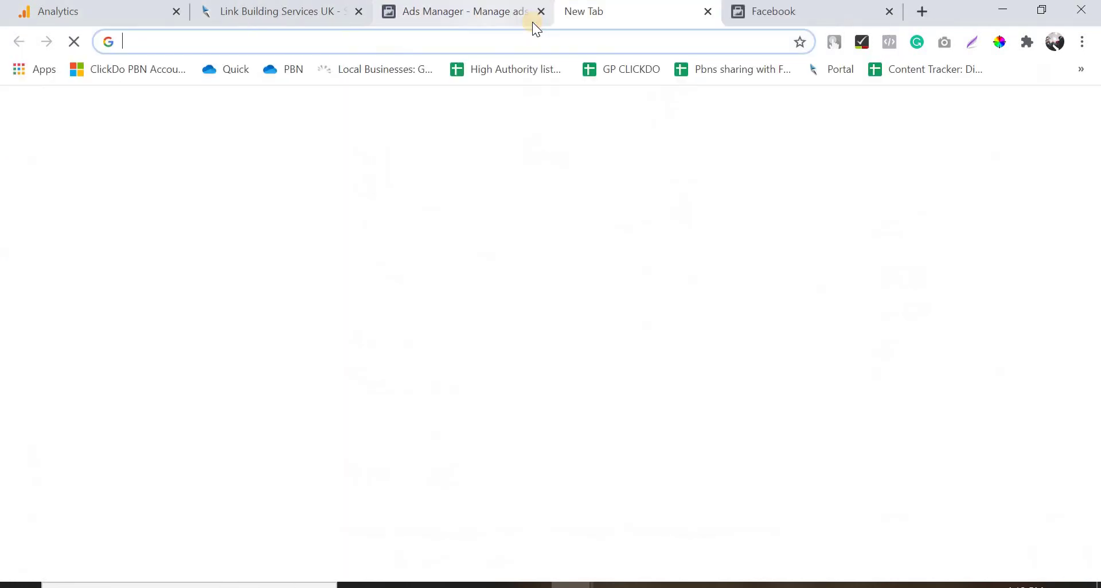
type("green")
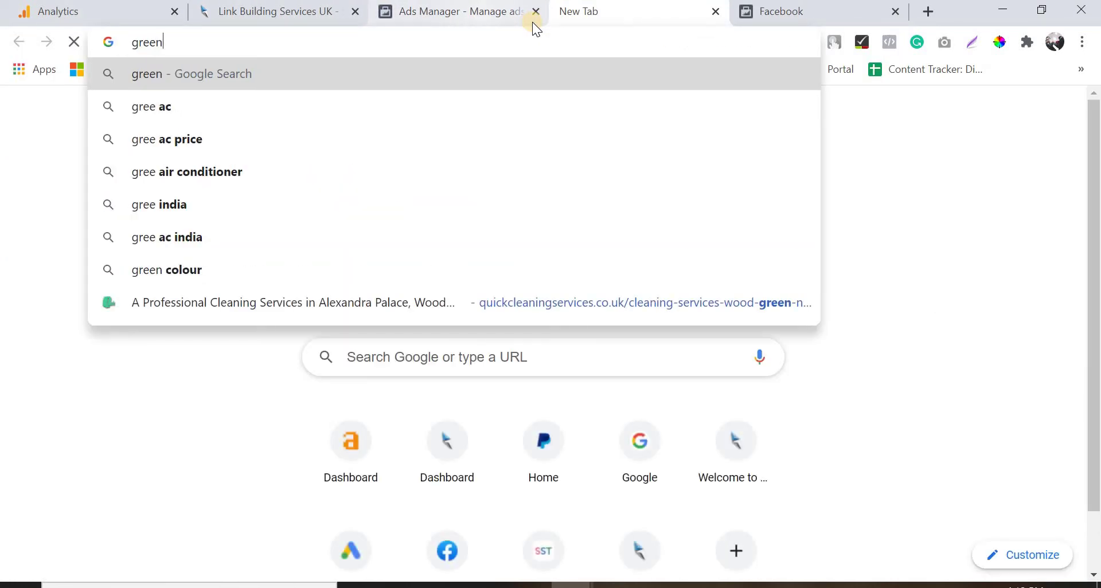
type(" t")
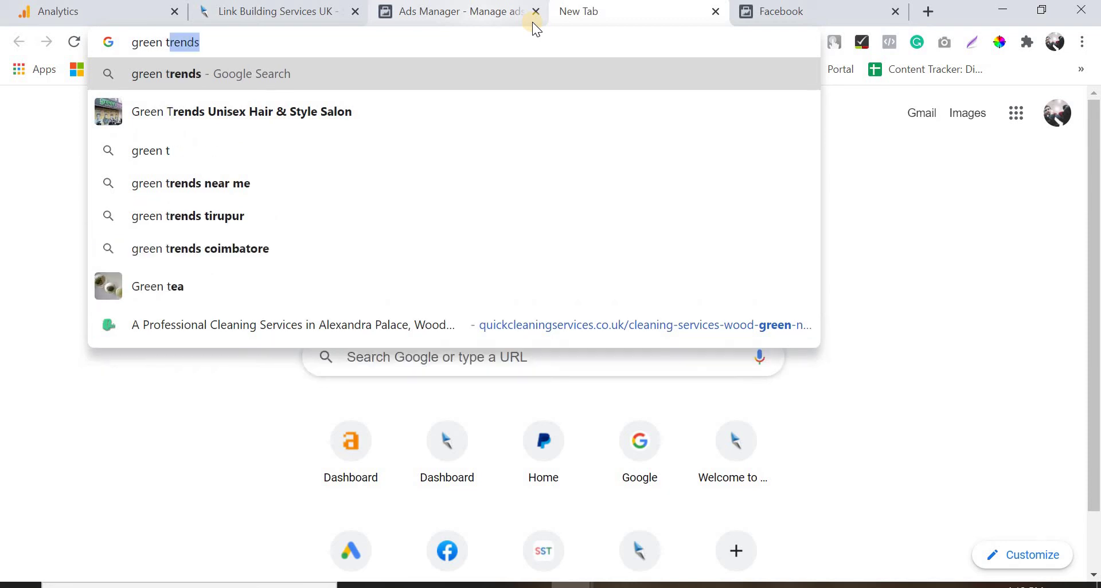
type("ick sy")
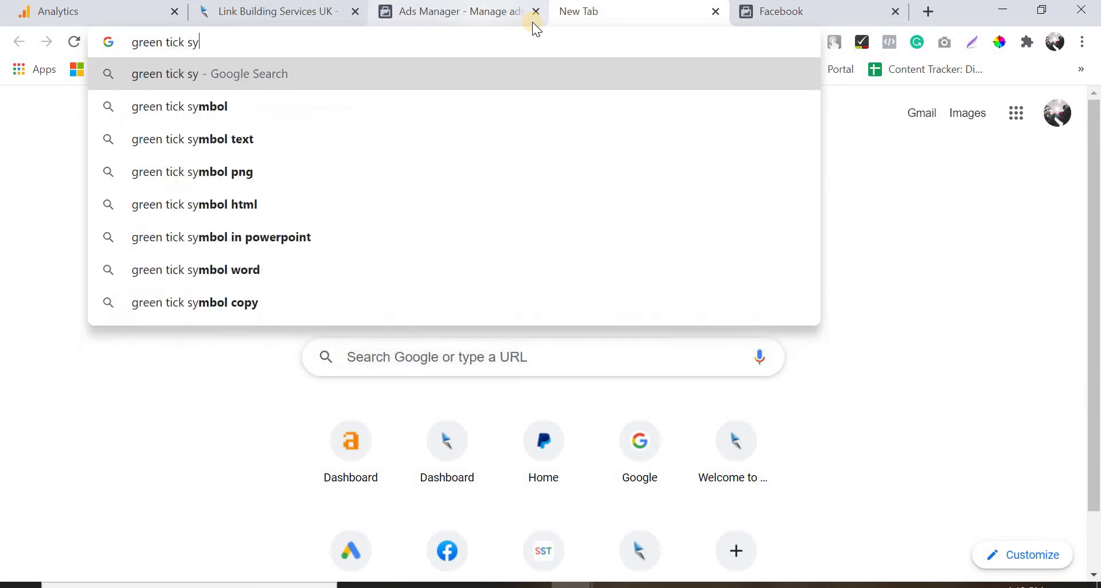
key("Down")
key("Return")
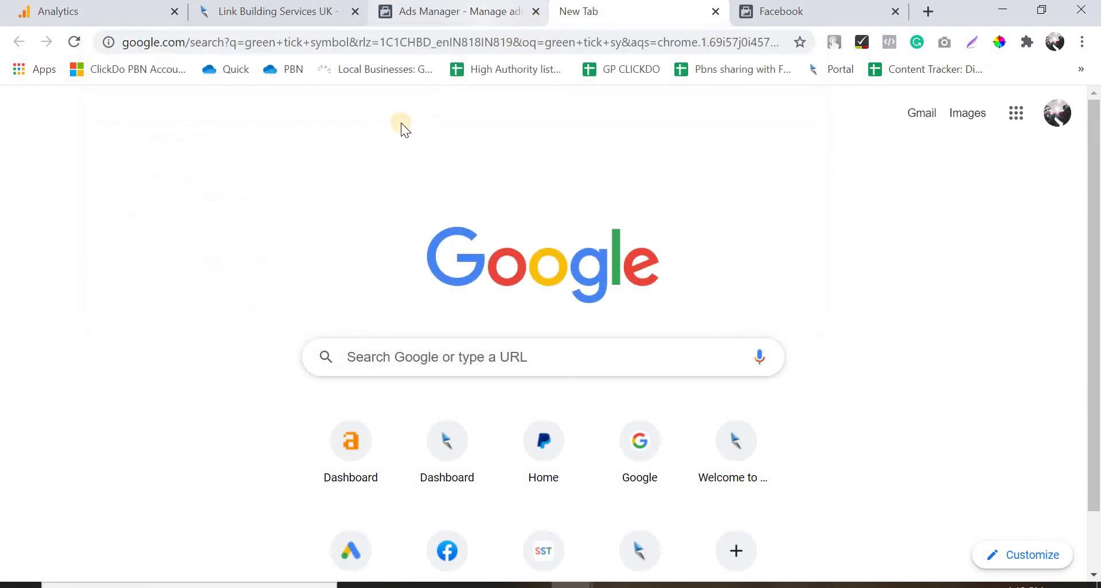
- Open Emojipedia's White Heavy Check Mark result and copy the green check mark emoji
scroll(306, 206, "down", 8)
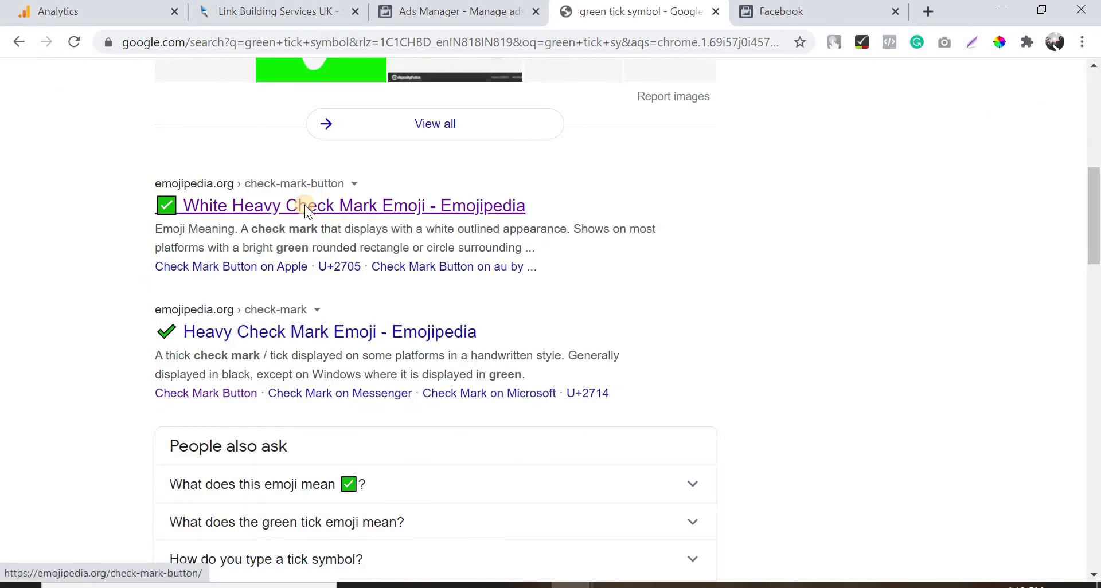
left_click(304, 205)
scroll(350, 329, "down", 3)
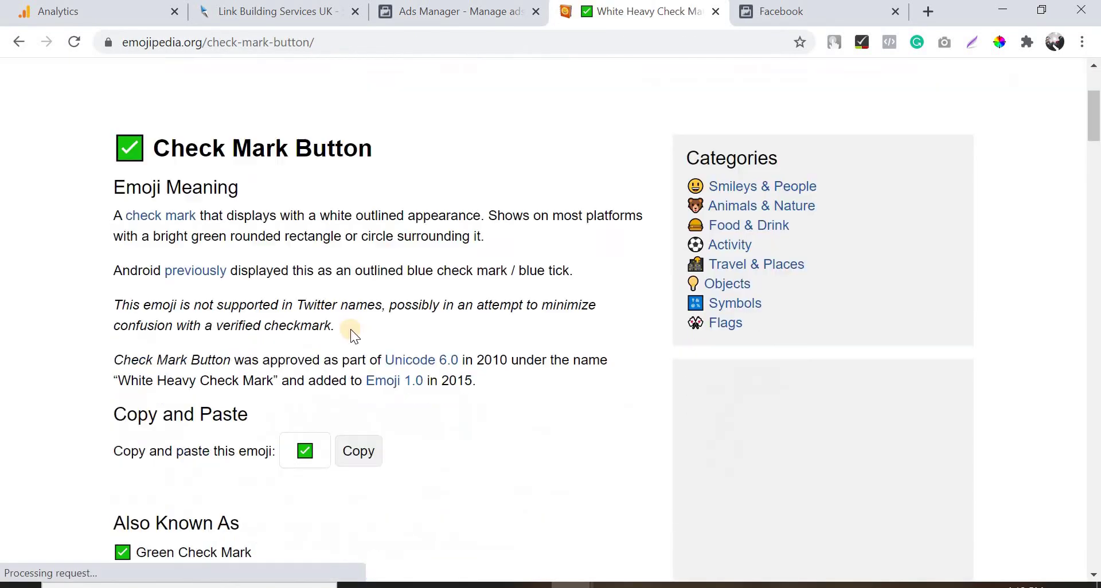
scroll(350, 329, "down", 3)
left_click(359, 303)
- Return to Ads Manager and paste five green check mark emojis on separate lines below the primary text's opening sentence
key("ctrl+shift+Tab")
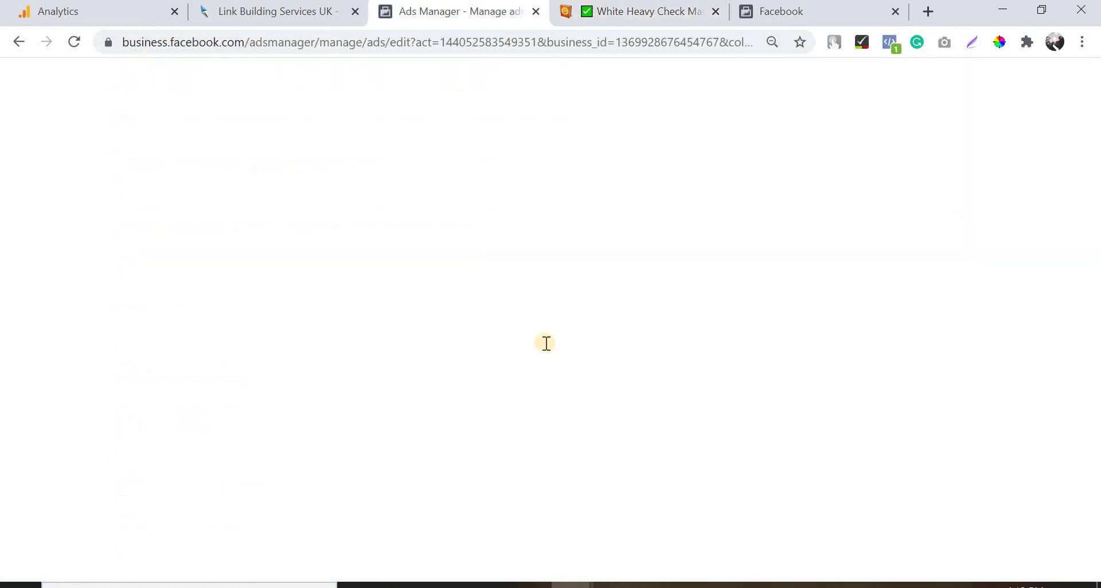
key("ctrl+v")
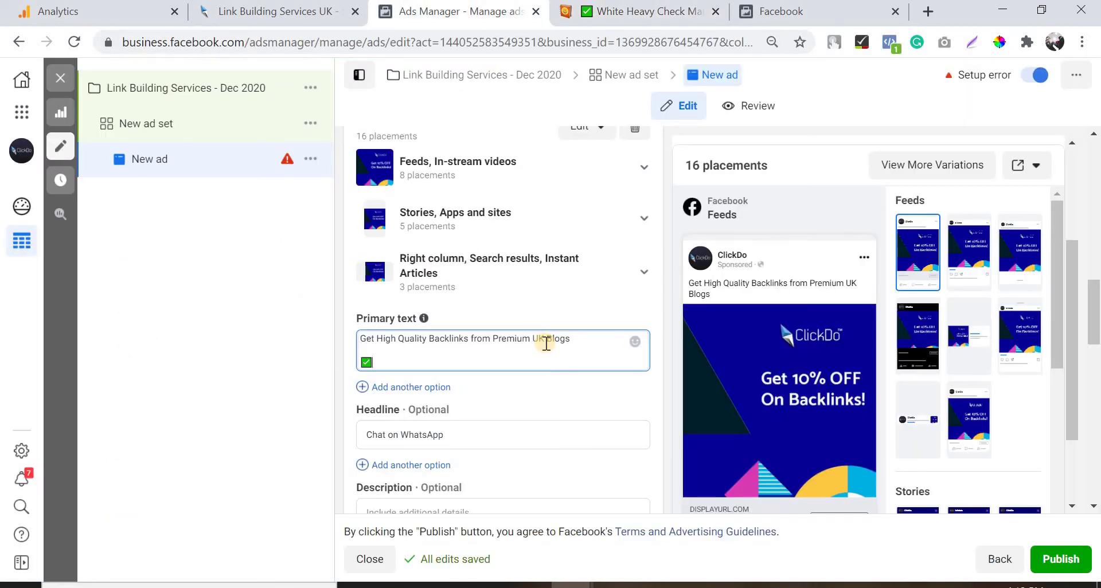
key("ctrl+v")
key("ctrl+v")
key("ctrl+v")
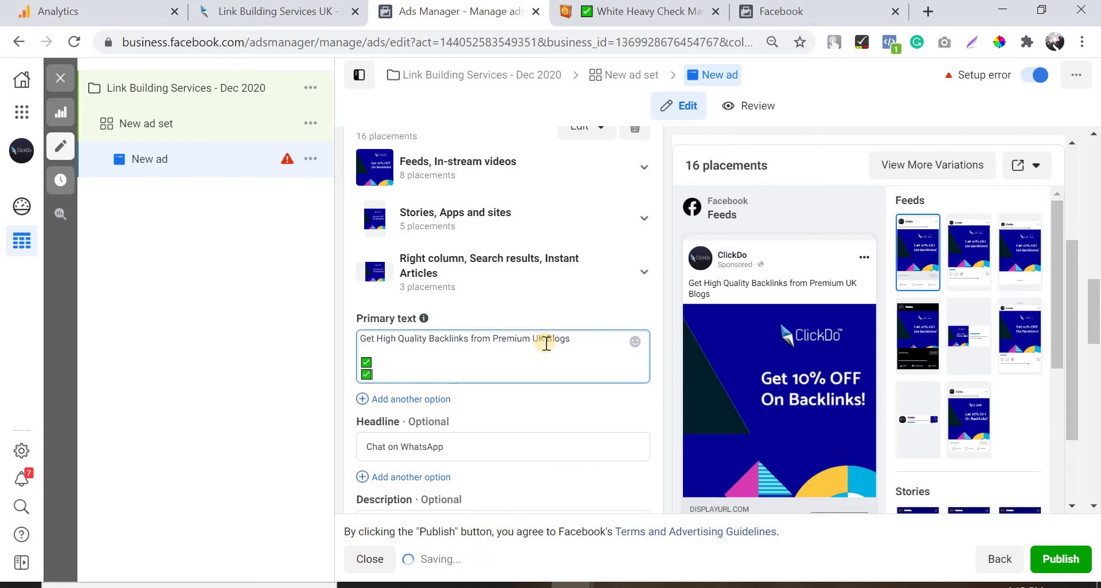
key("Return")
key("ctrl+v")
key("Return")
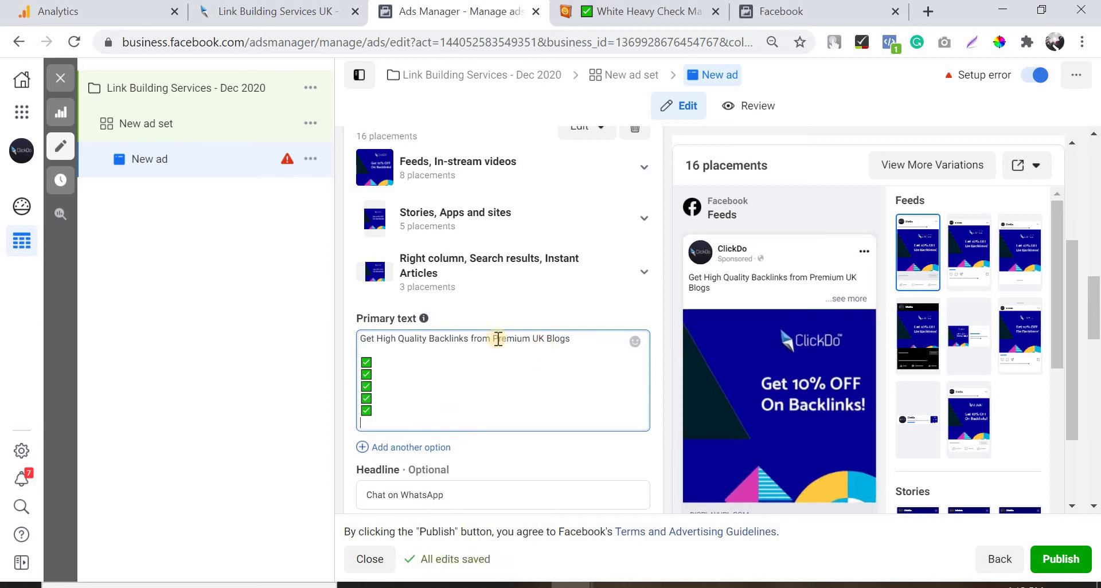
- Fill the first three check mark lines with "DA 50+ Backlinks", "Premium UK Websites" and "Niche Relevant Backlinks"
left_click(391, 364)
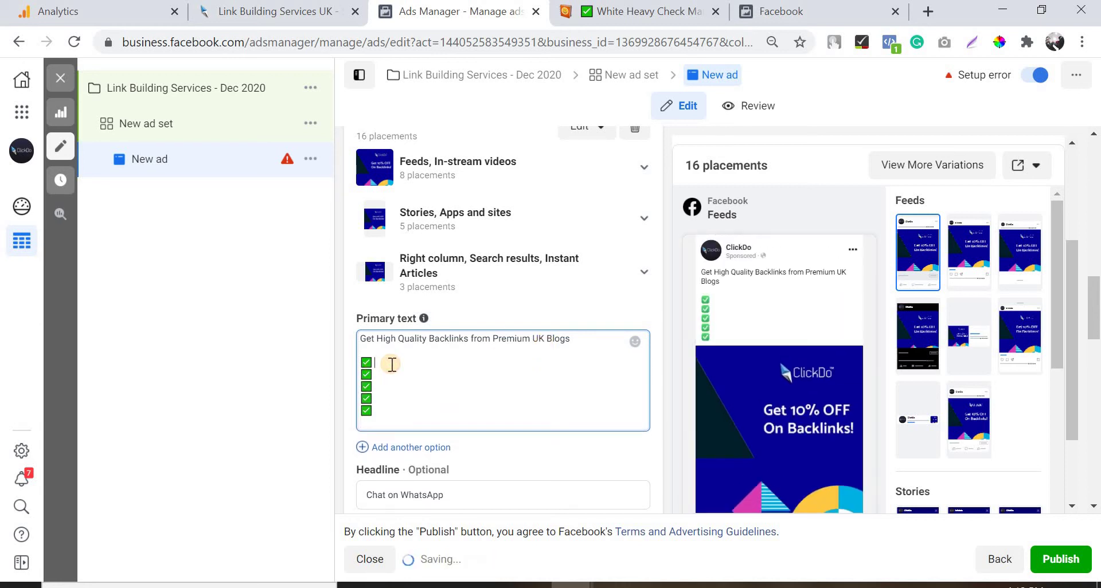
type("DA 30")
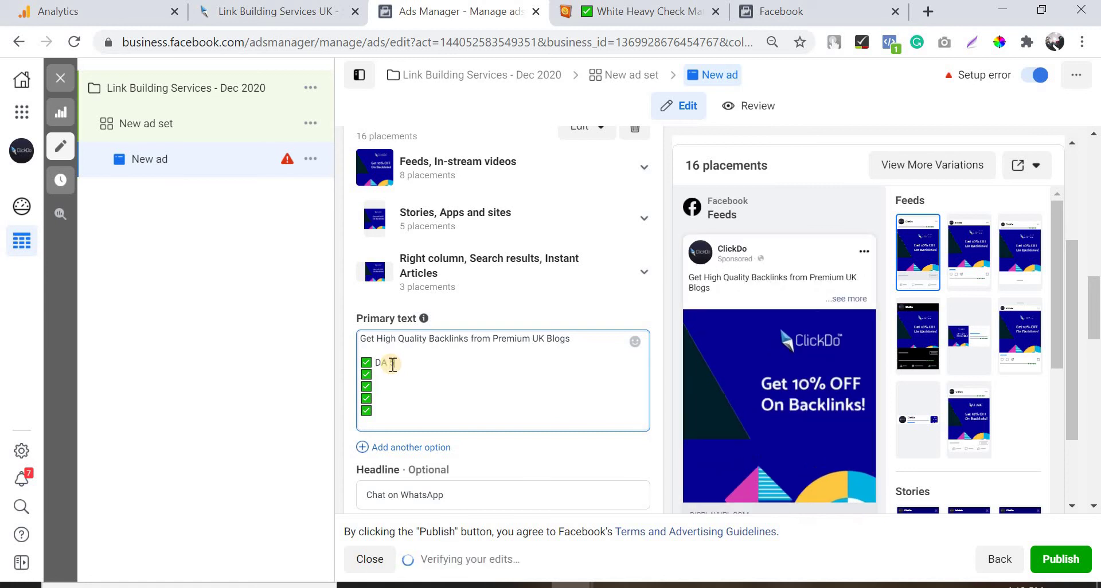
type("+")
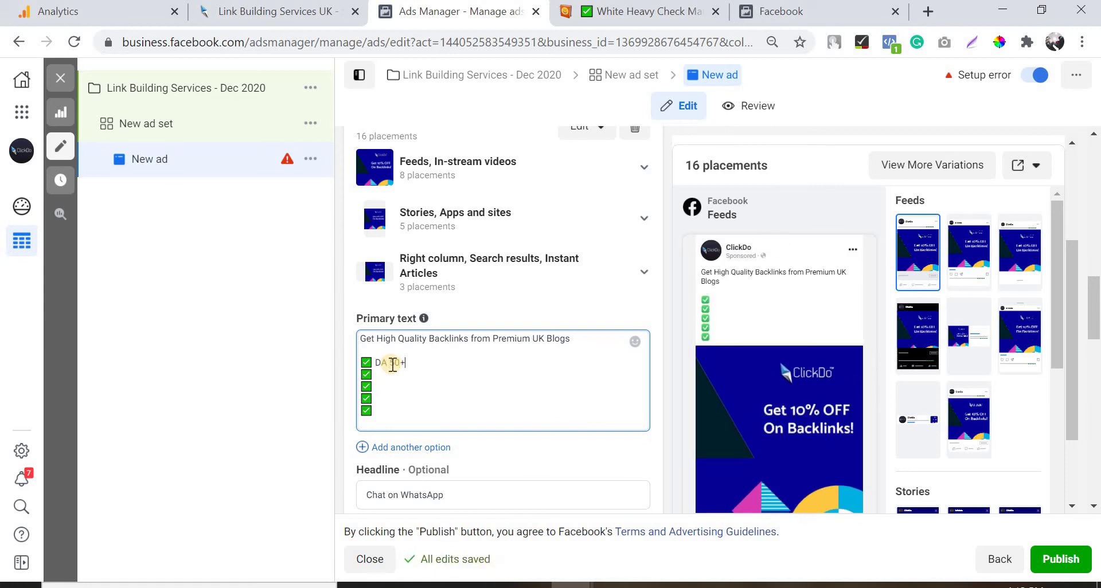
type(" Backlinks")
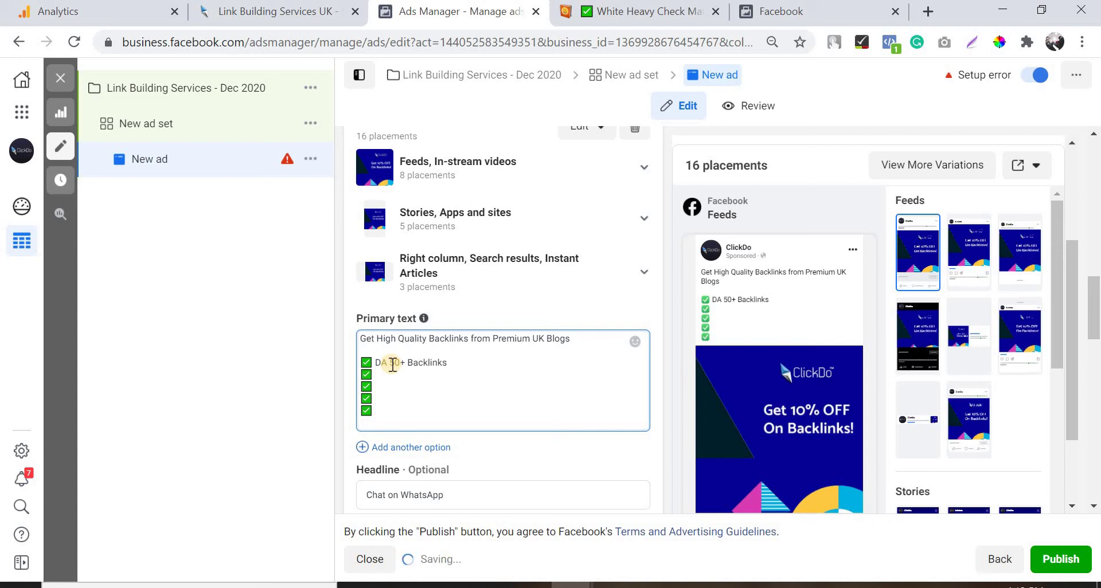
key("Down")
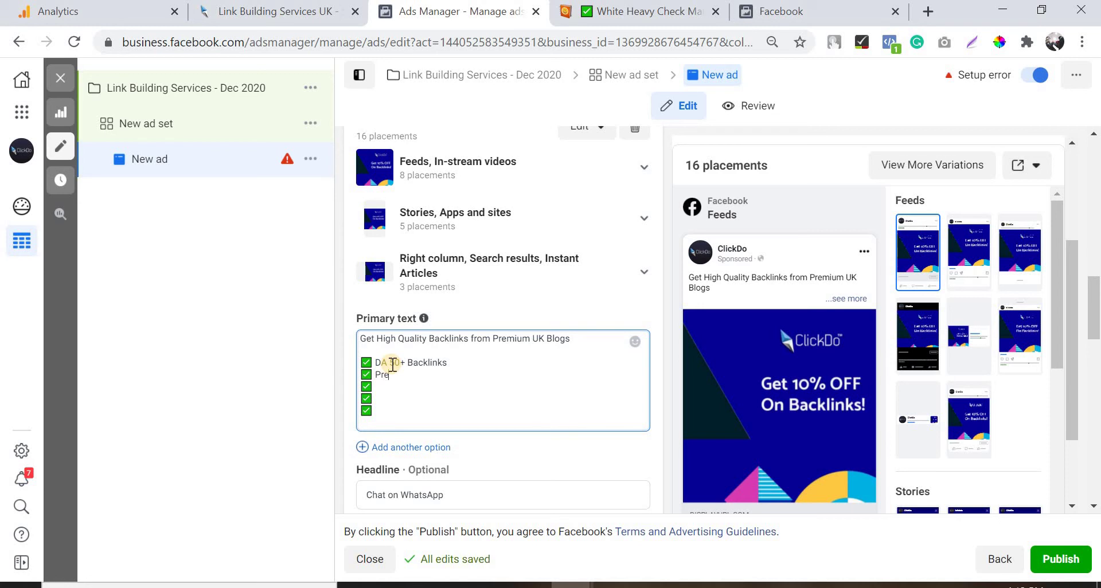
type("Premium UK Websites")
key("Down")
type("Niche Relevan")
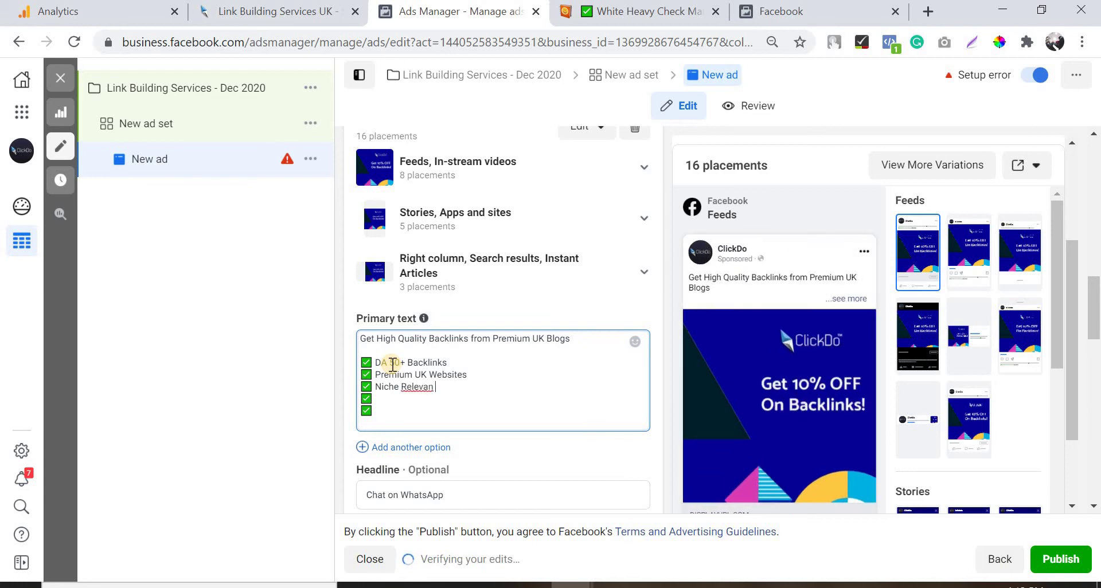
type("t Backlinks")
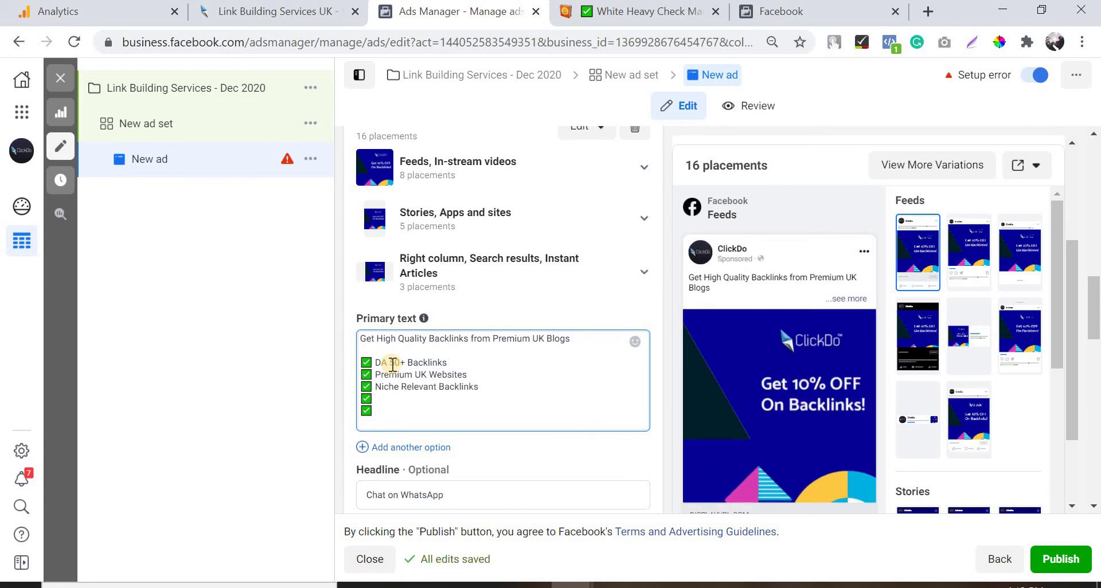
- Fill the last two check mark lines with "Google Index Guaranteed" and "Proven SEO Results"
key("Down")
type("Google Index Guaran")
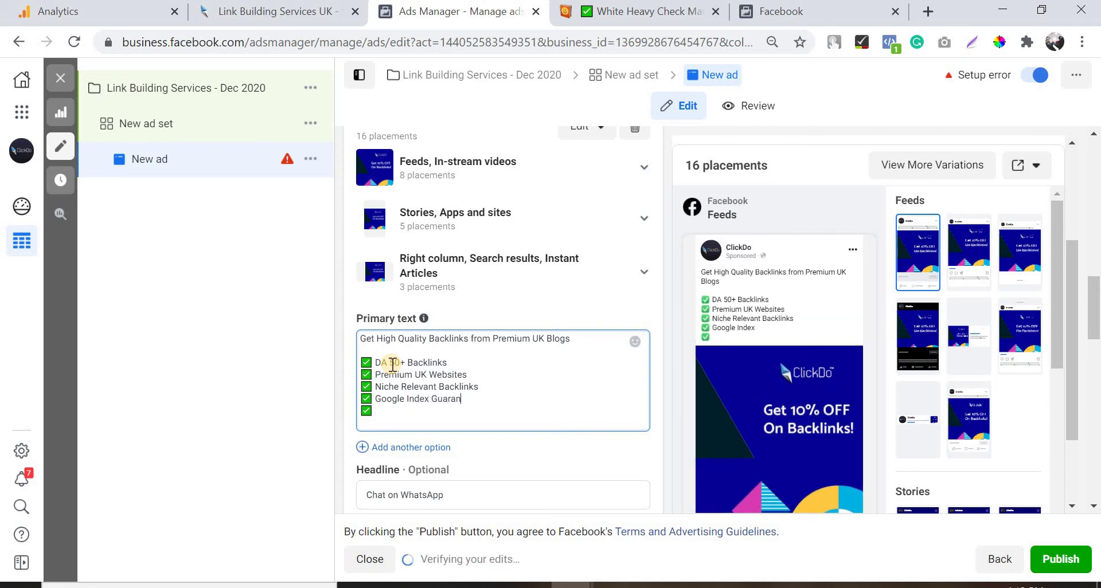
type("teed")
key("Down")
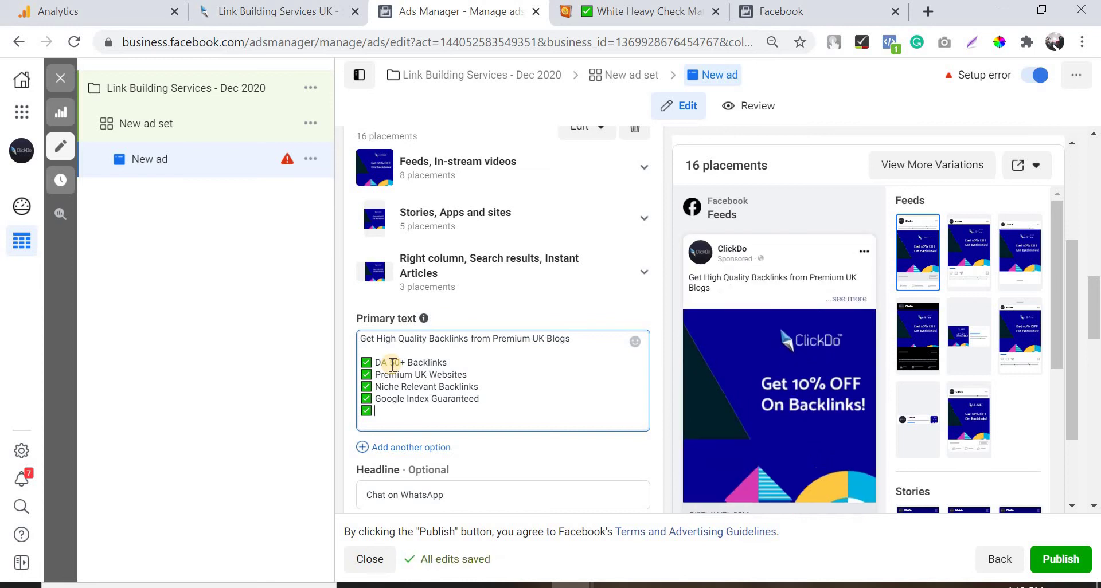
type("Proven SEO Results")
- Add the closing line "Get 10% OFF On Your First Order!" below a blank line and expand the full text in the preview
key("Return")
key("Return")
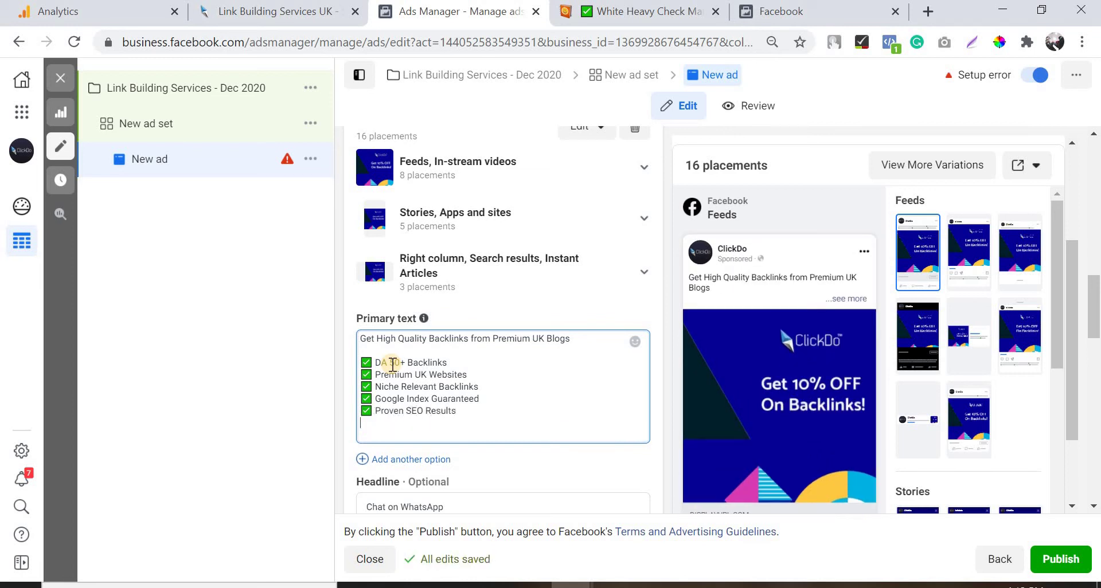
type("Get 10")
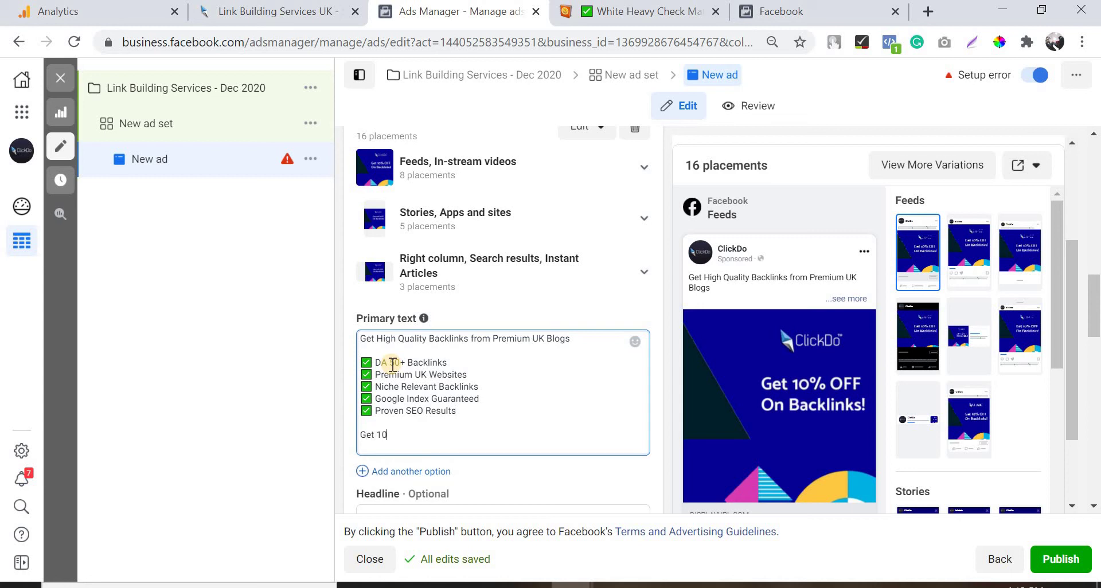
type("% OFF On yo")
type("Your First Or")
type("der!")
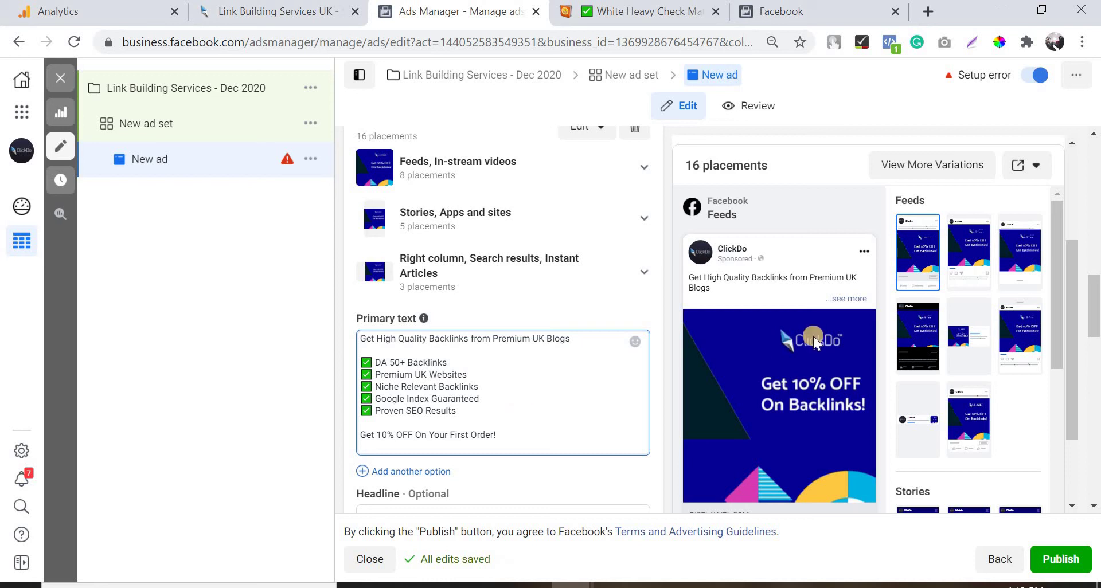
left_click(840, 299)
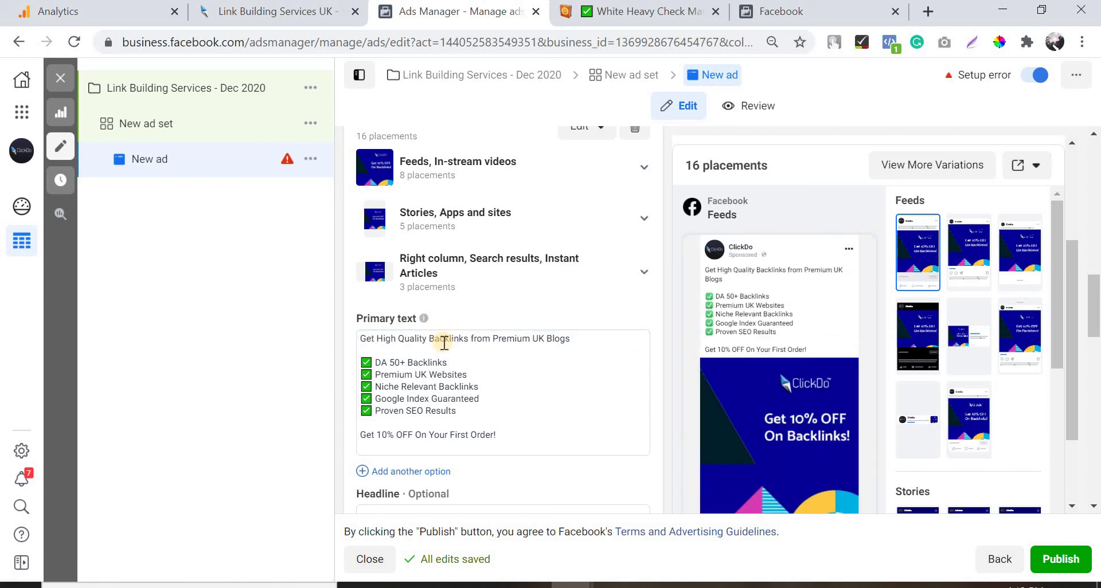
- Replace the ad's headline with "Get 10% OFF On Backinks"
scroll(444, 343, "down", 1)
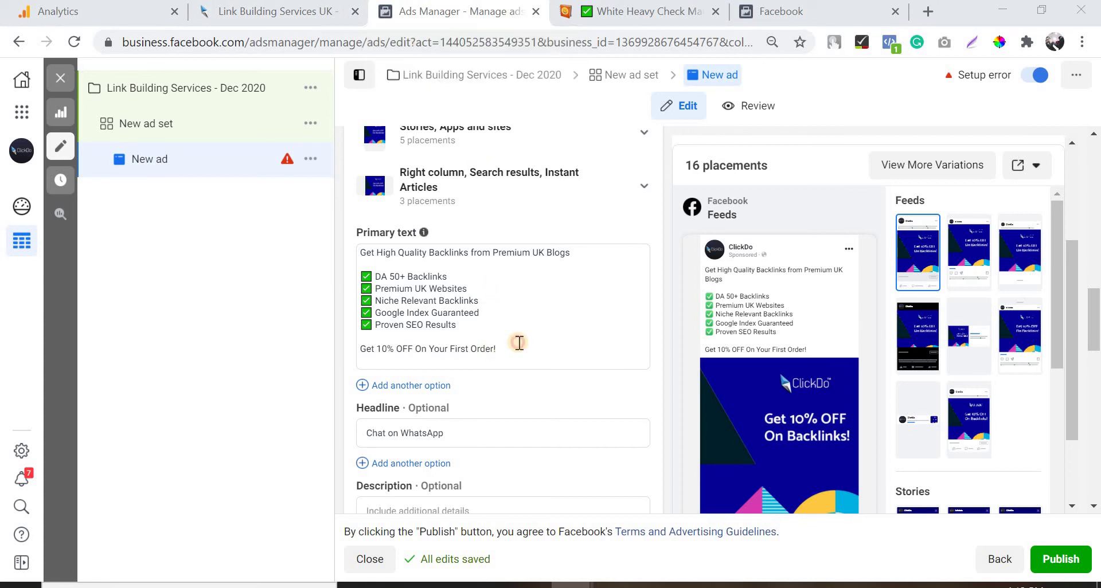
left_click(519, 342)
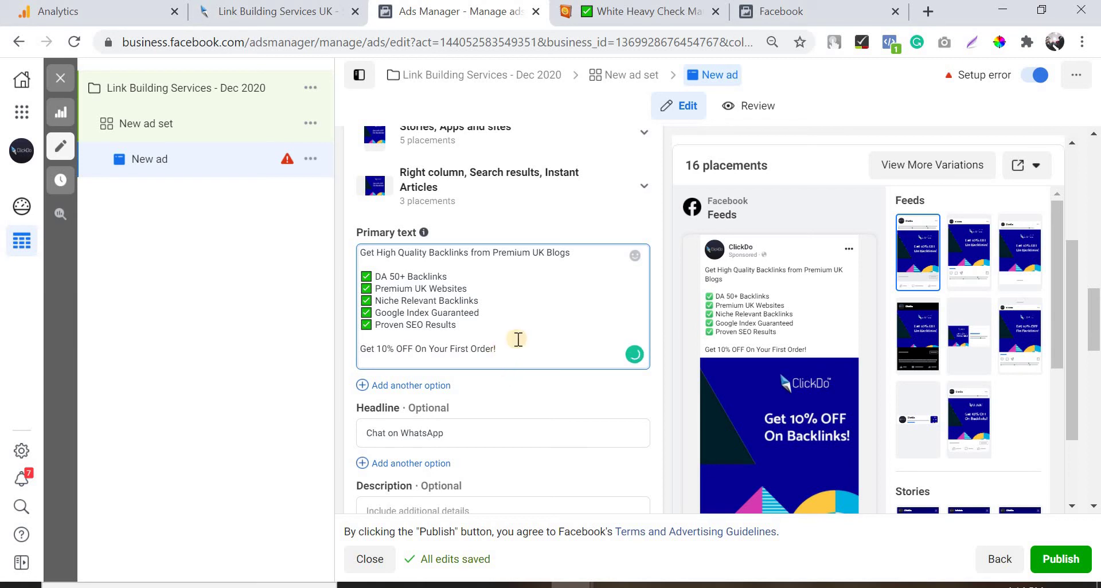
scroll(504, 310, "down", 2)
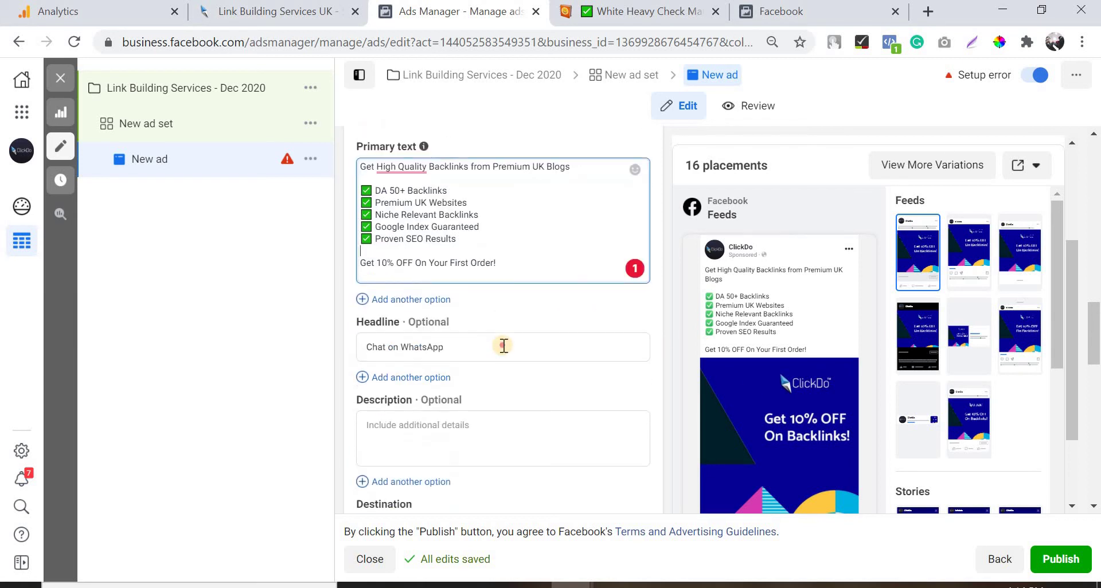
triple_click(515, 344)
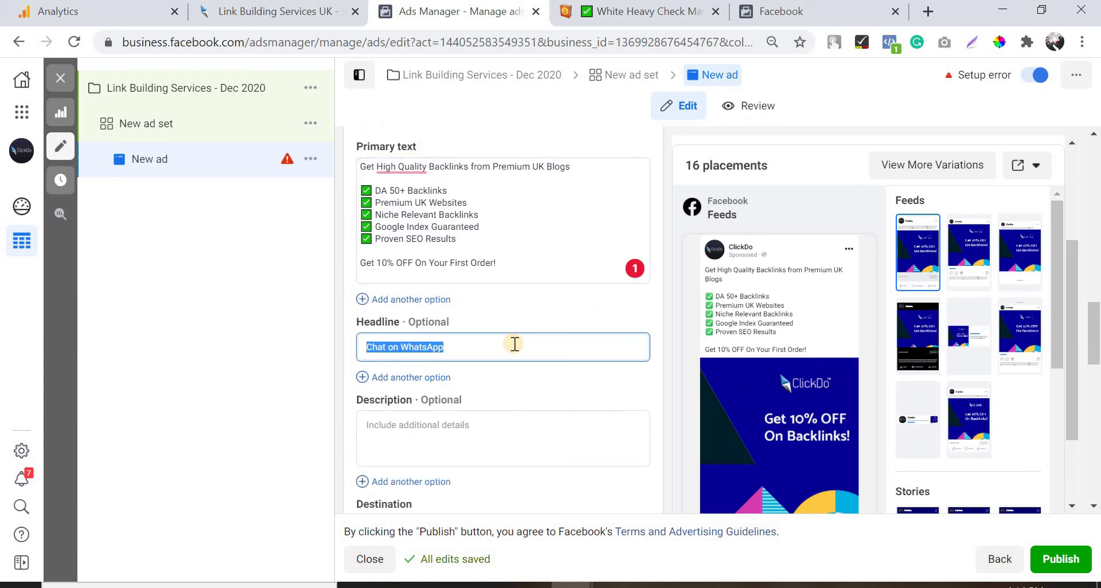
type("Get 10%")
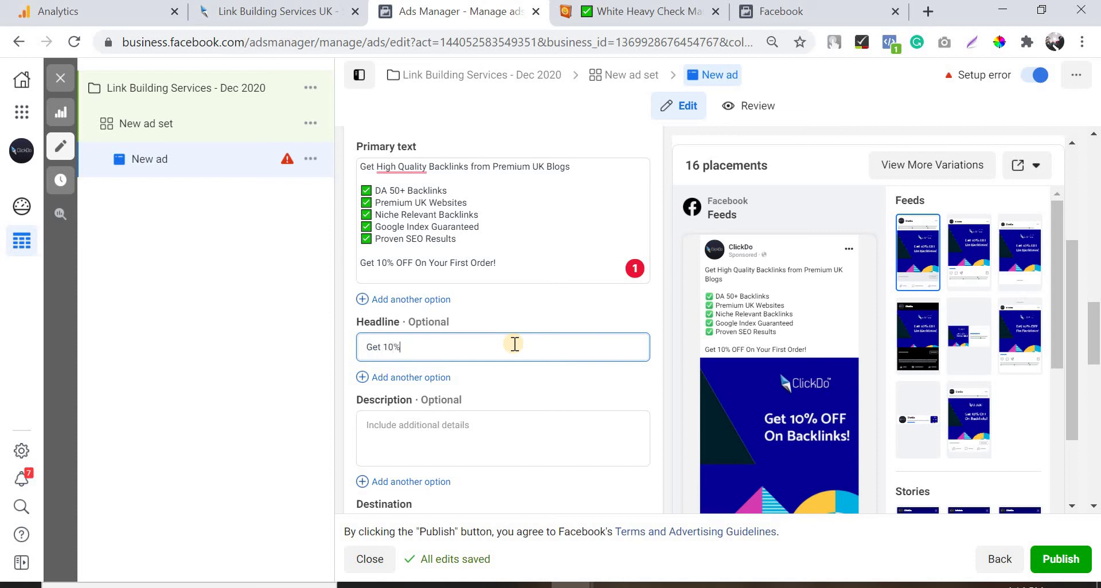
type(" OFF On Back")
type("inks")
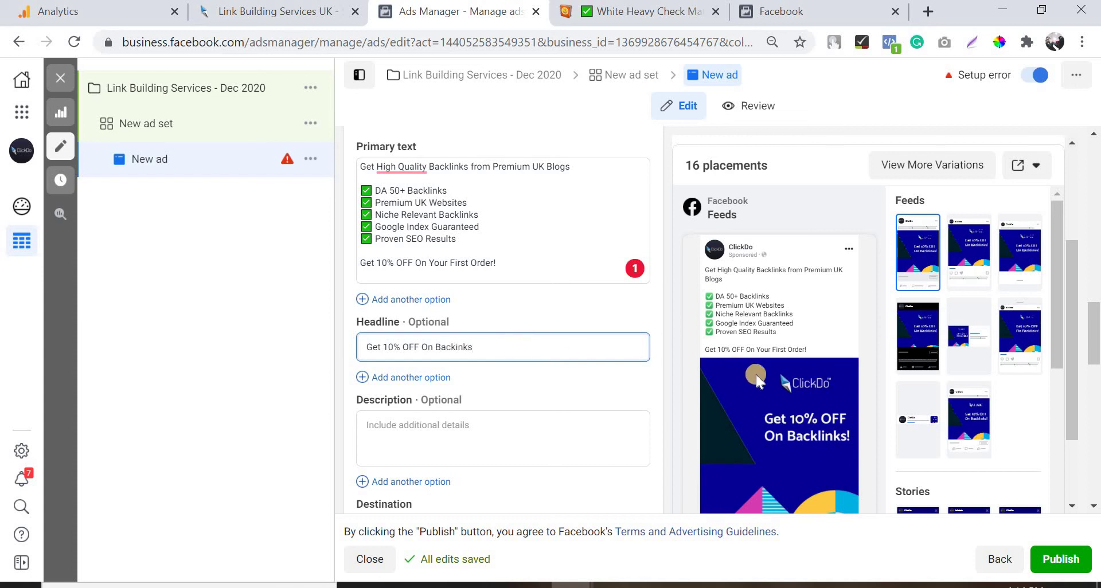
- Examine the placement previews and how the headline appears in the Facebook Feeds preview
scroll(755, 373, "down", 6)
scroll(896, 370, "down", 1)
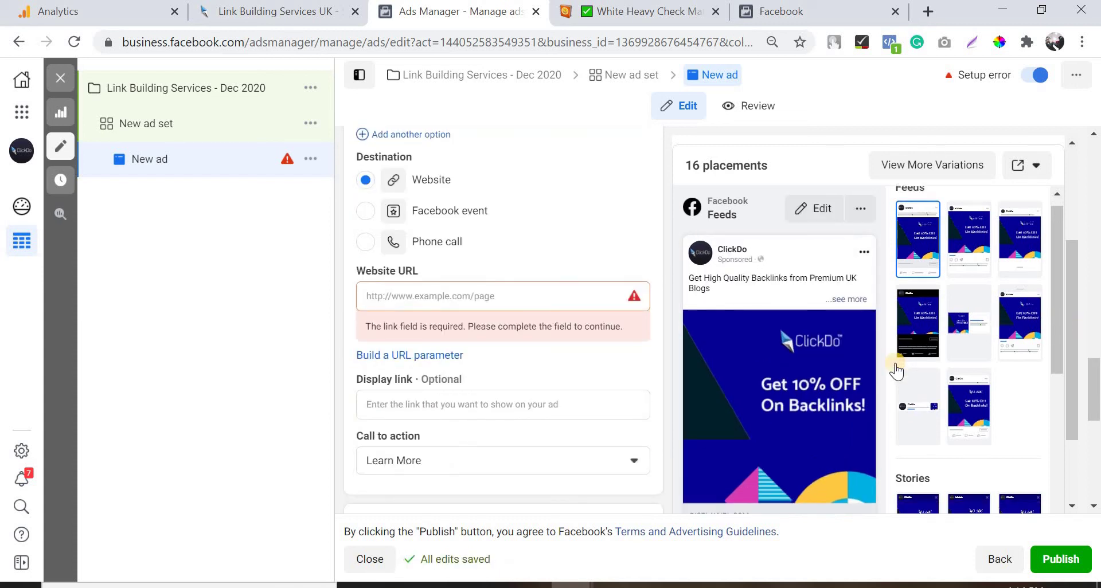
scroll(896, 370, "down", 4)
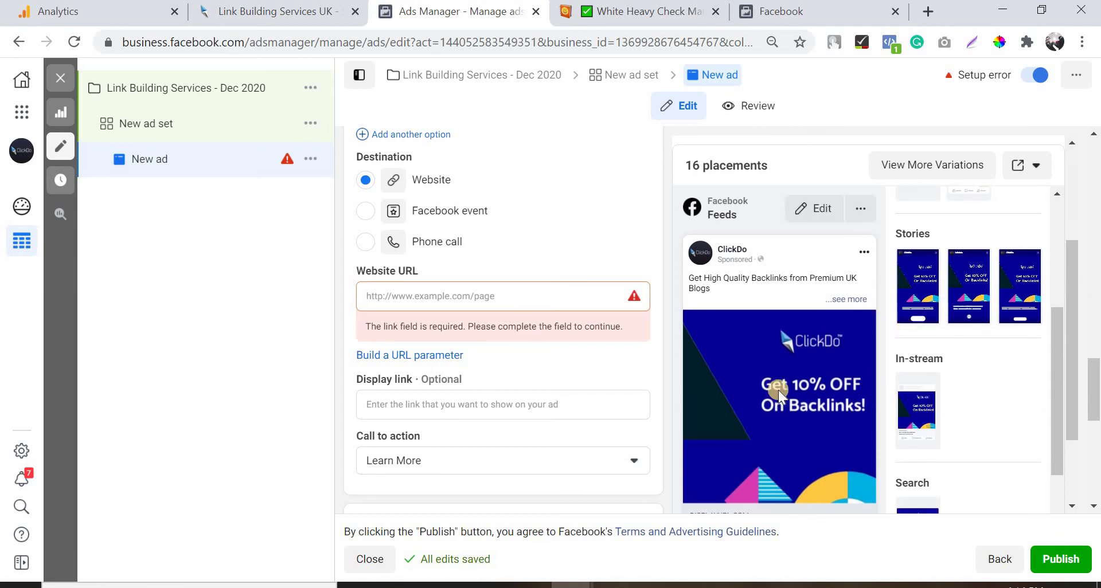
scroll(541, 350, "down", 4)
scroll(541, 349, "up", 6)
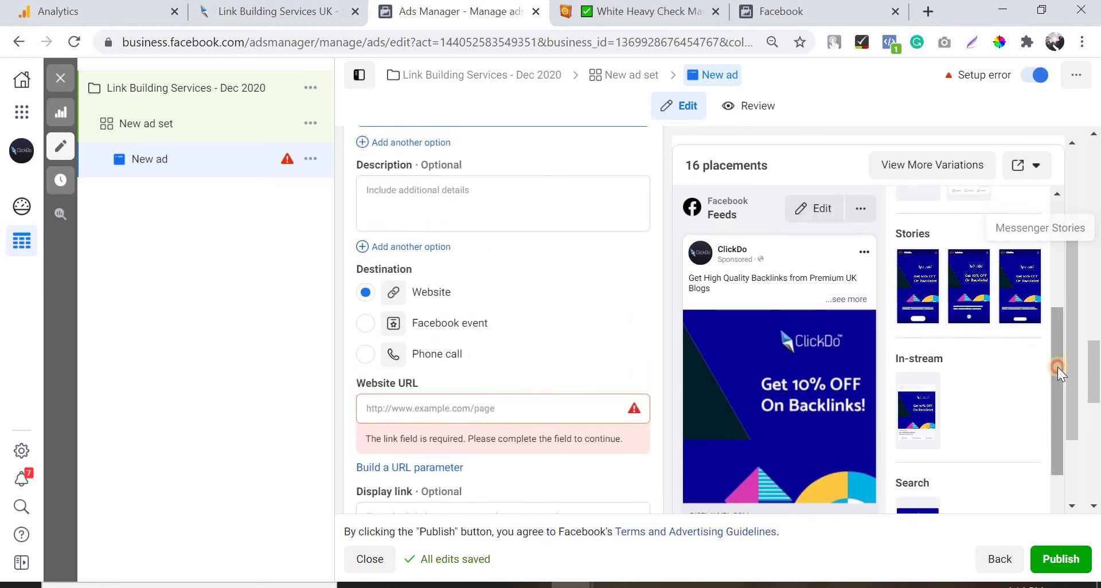
scroll(1057, 367, "down", 5)
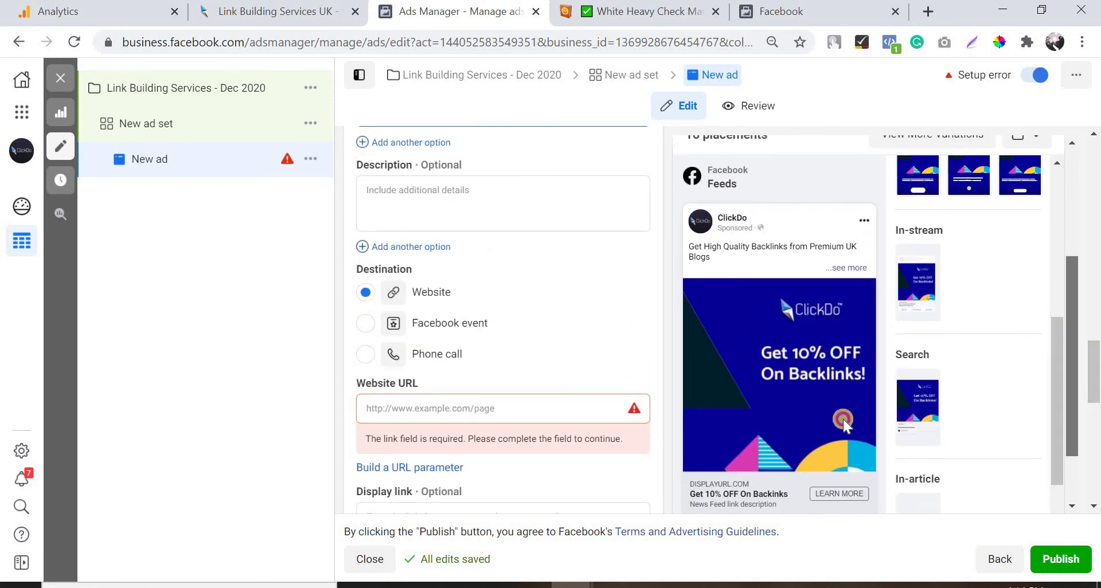
scroll(842, 419, "down", 1)
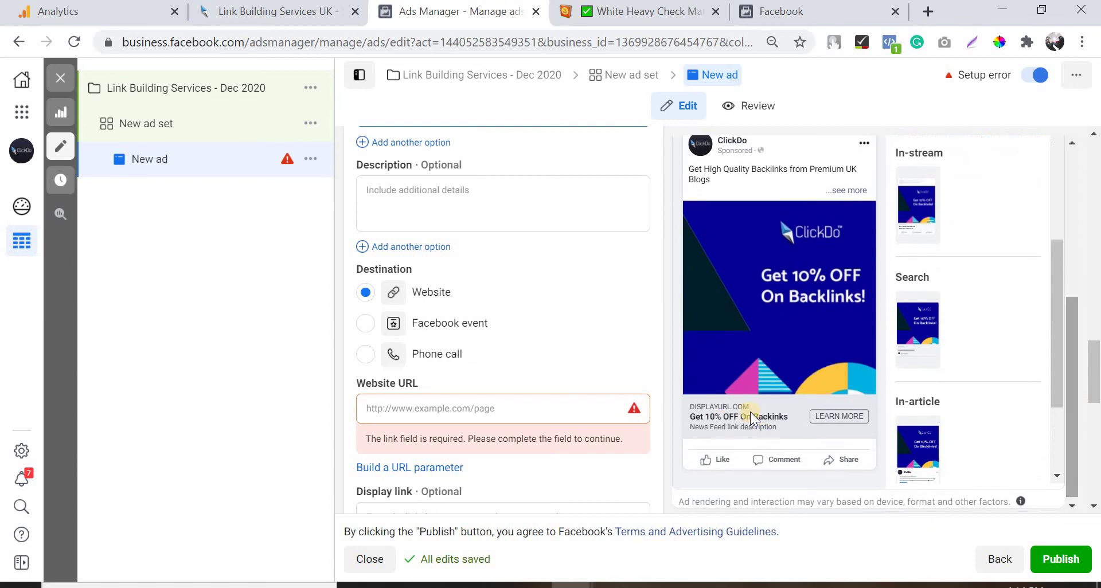
- Add an exclamation mark to the end of the headline and set the ad's description to "Place Your Order Today!"
left_click(531, 412)
scroll(511, 411, "up", 3)
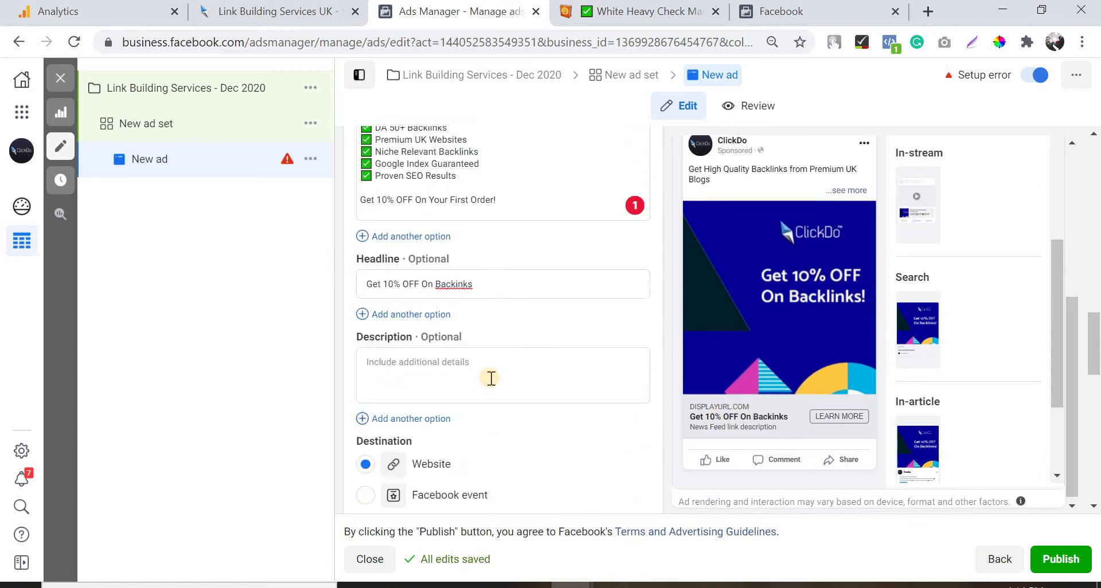
left_click(491, 379)
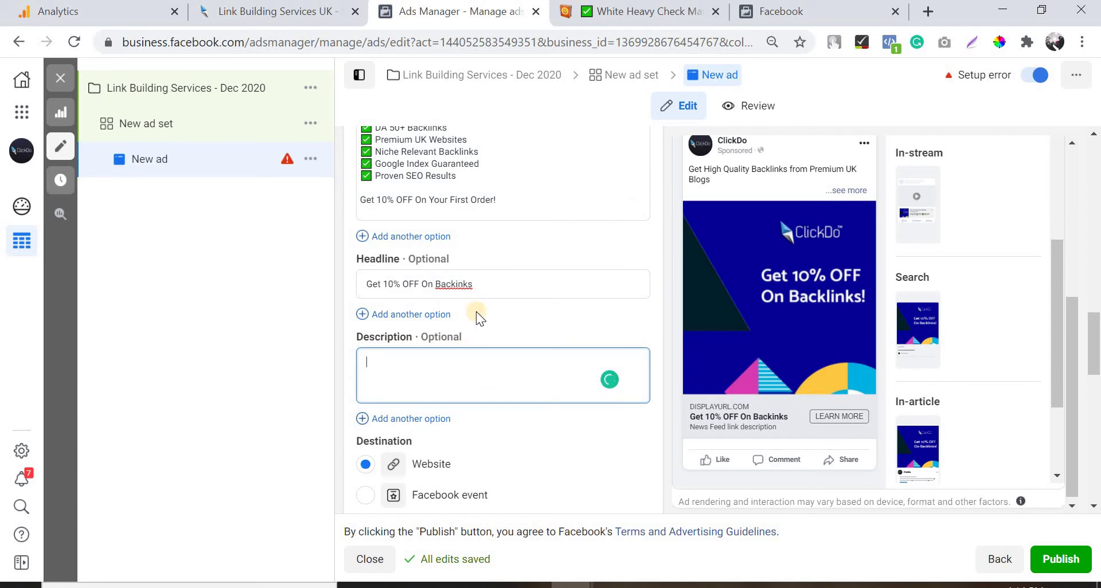
left_click(498, 284)
type("!")
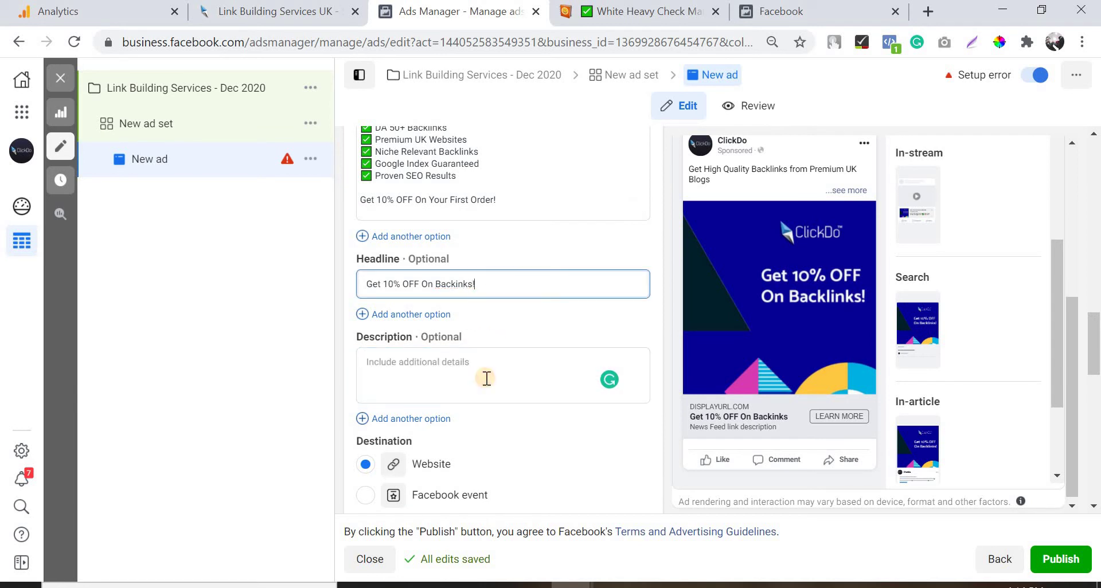
left_click(486, 378)
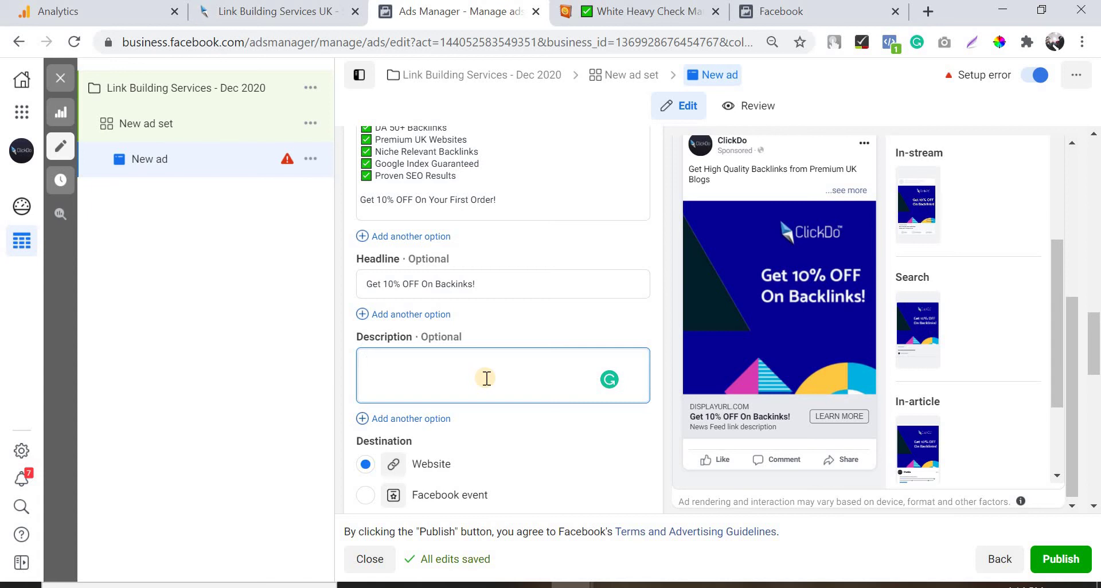
type("Place Your Order Today!")
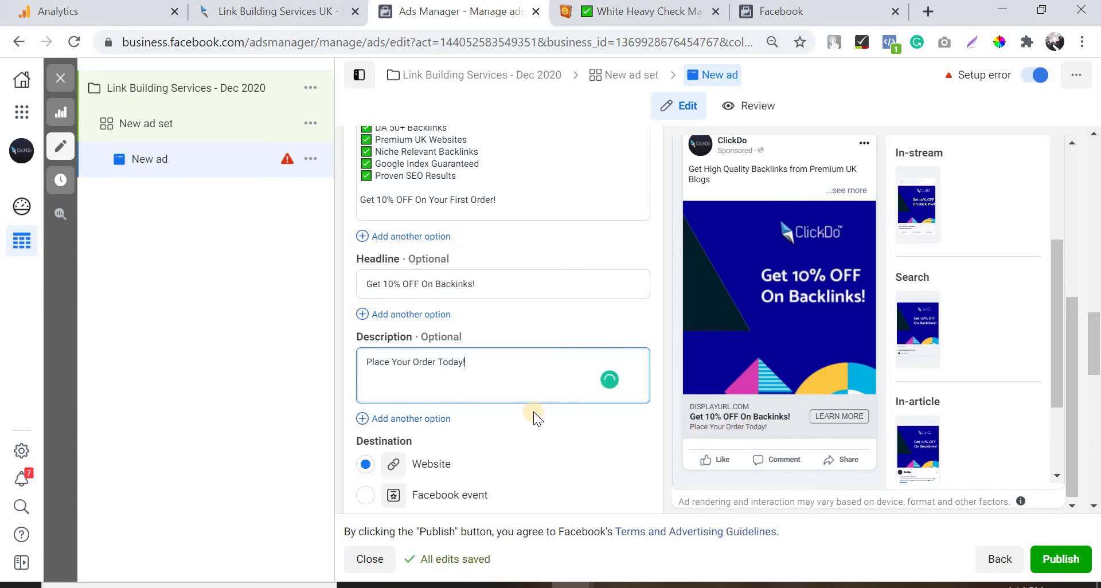
- Copy the address of ClickDo's link building services page and use it as the ad's website URL
scroll(534, 411, "down", 3)
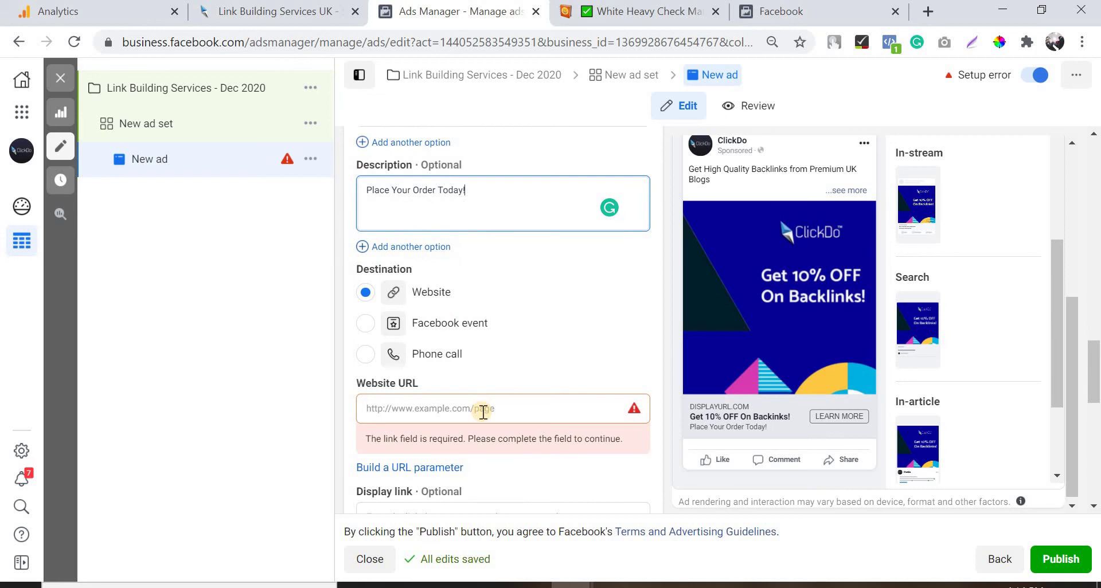
left_click(297, 20)
left_click(330, 37)
key("ctrl+c")
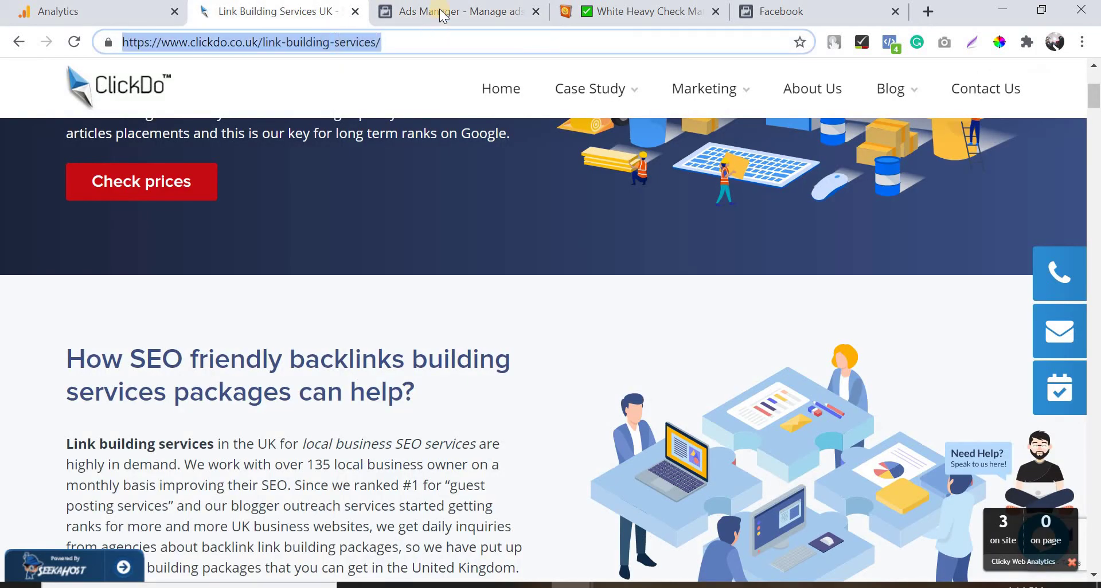
key("ctrl+Tab")
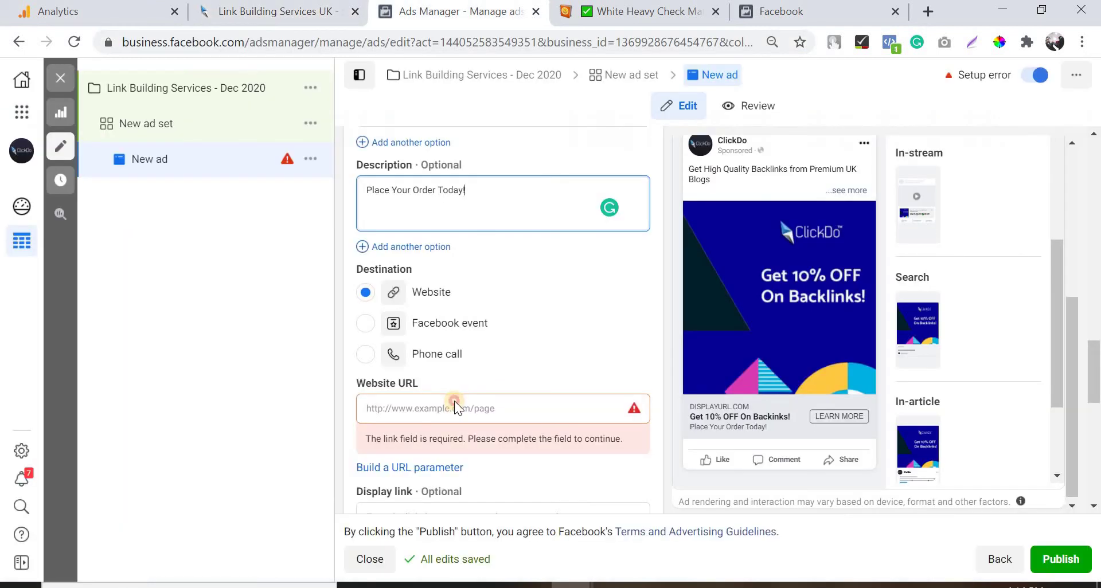
left_click(456, 404)
key("ctrl+v")
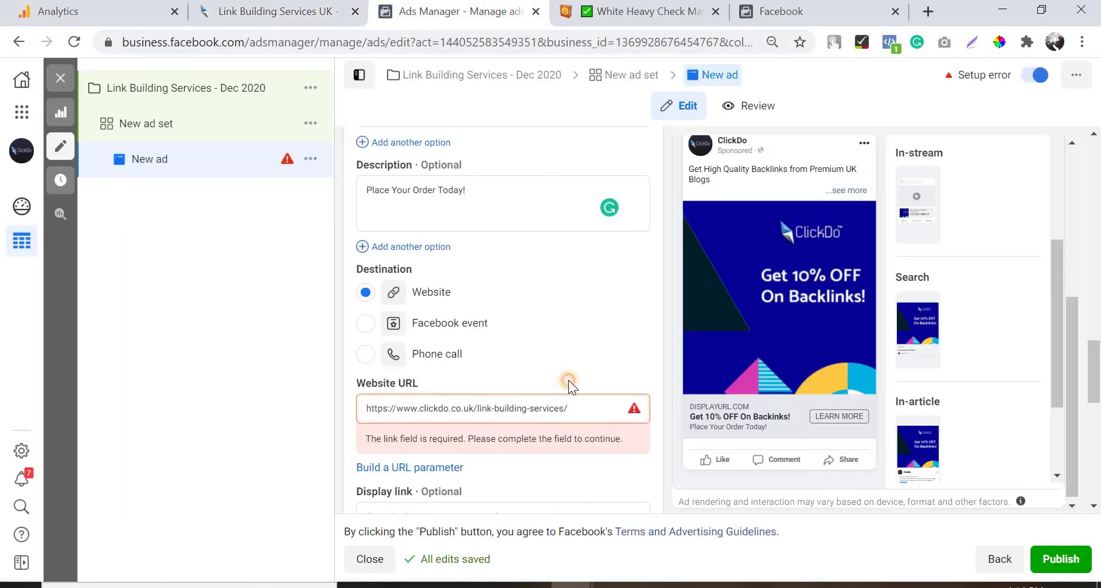
left_click(569, 380)
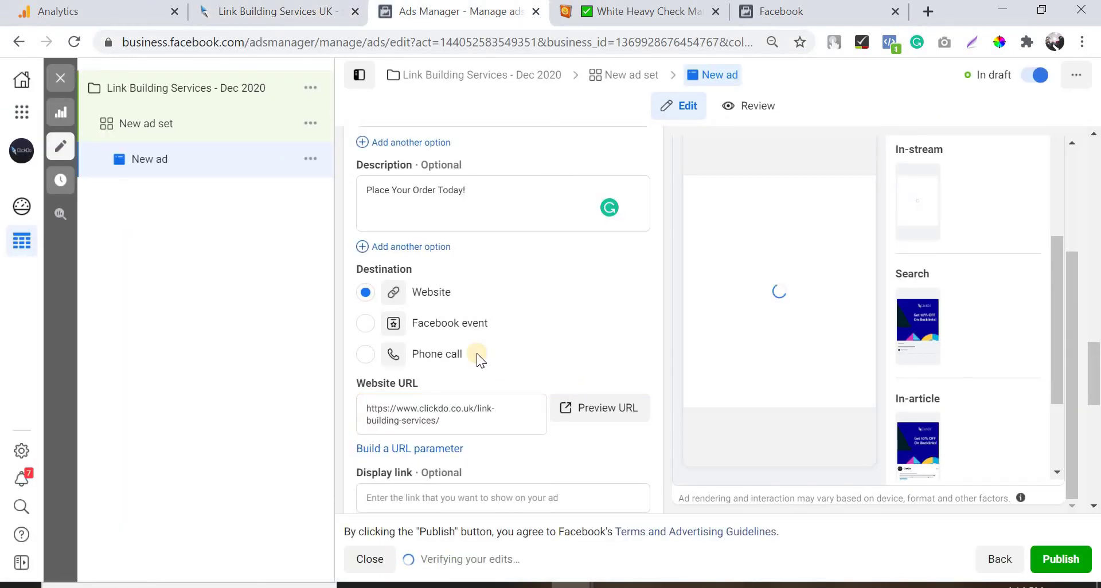
- Set the ad's display link to "clickdo.co.uk" and expand the full ad text in the preview
scroll(467, 396, "down", 1)
scroll(464, 404, "down", 1)
left_click(464, 407)
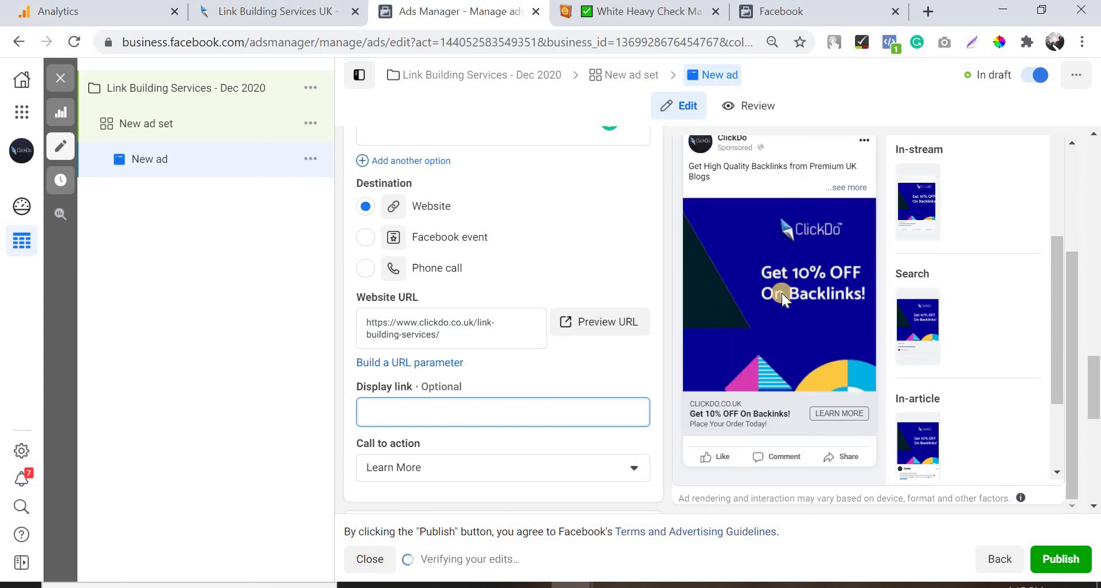
left_click(846, 187)
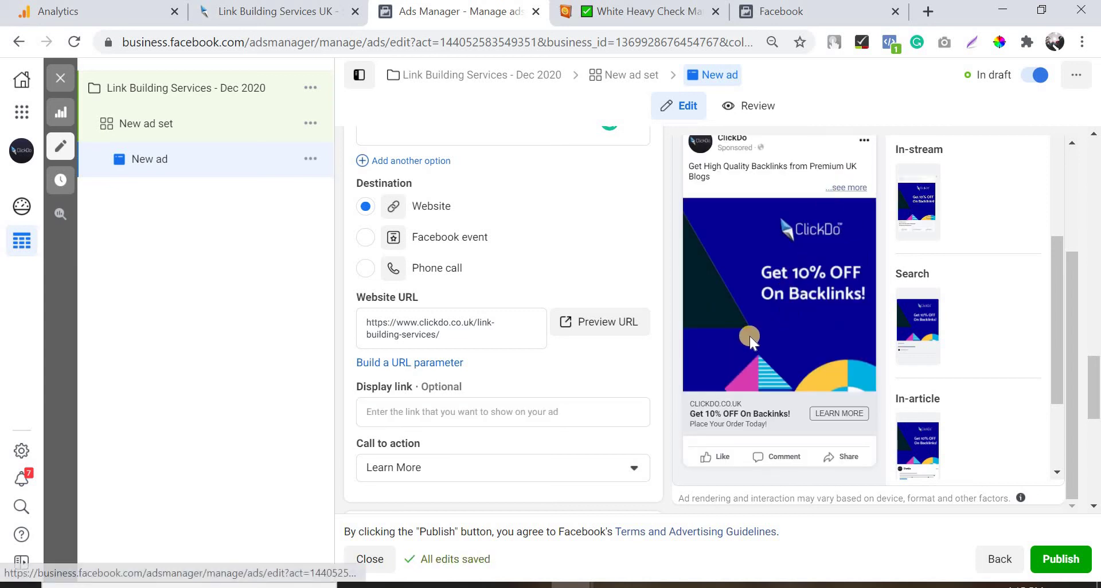
scroll(503, 488, "down", 2)
left_click(445, 305)
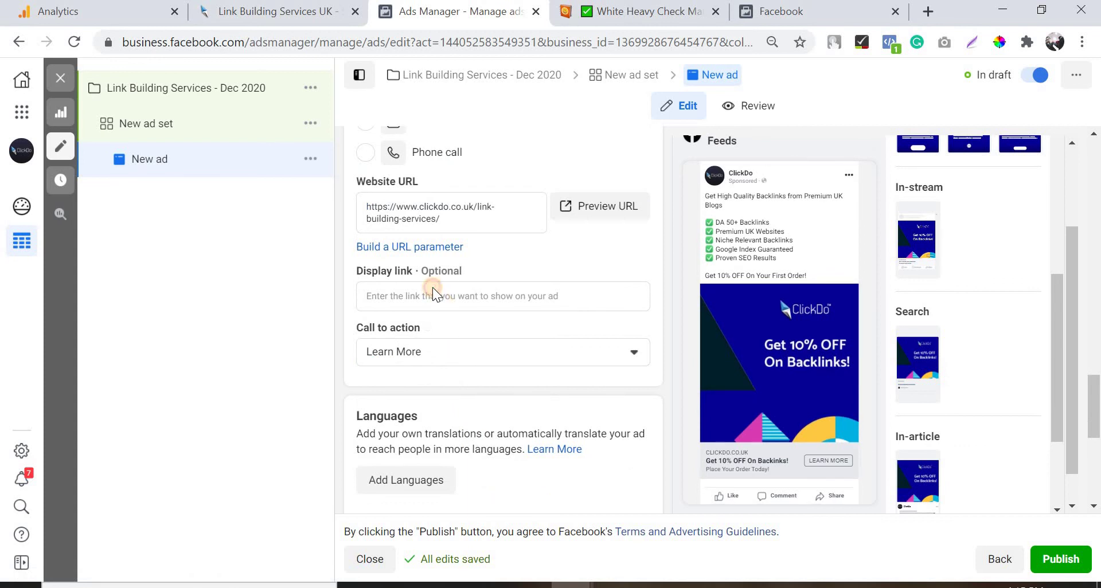
left_click(418, 300)
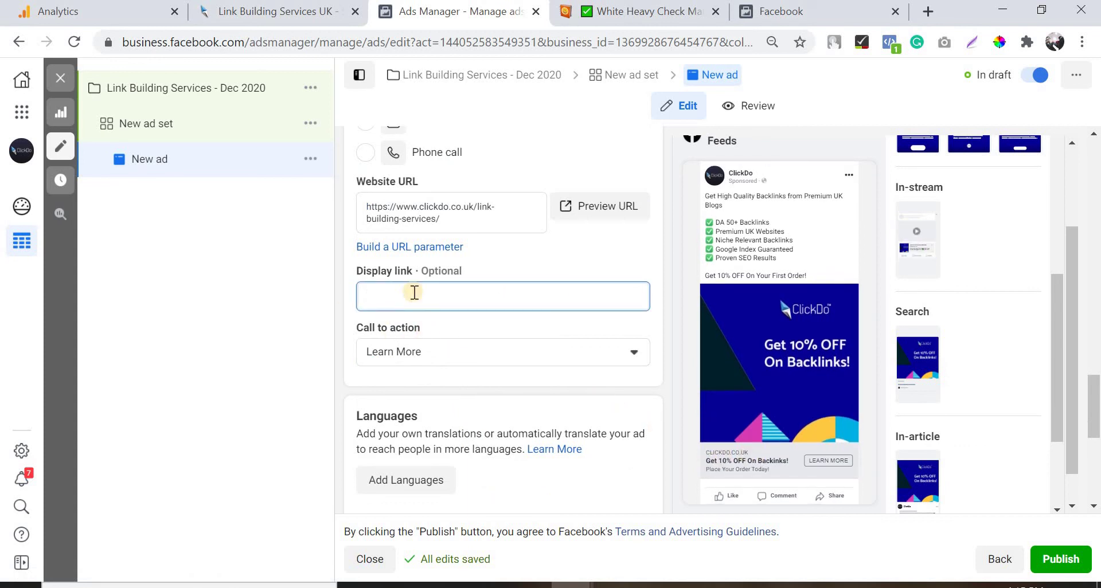
type("clickdo.co.uk")
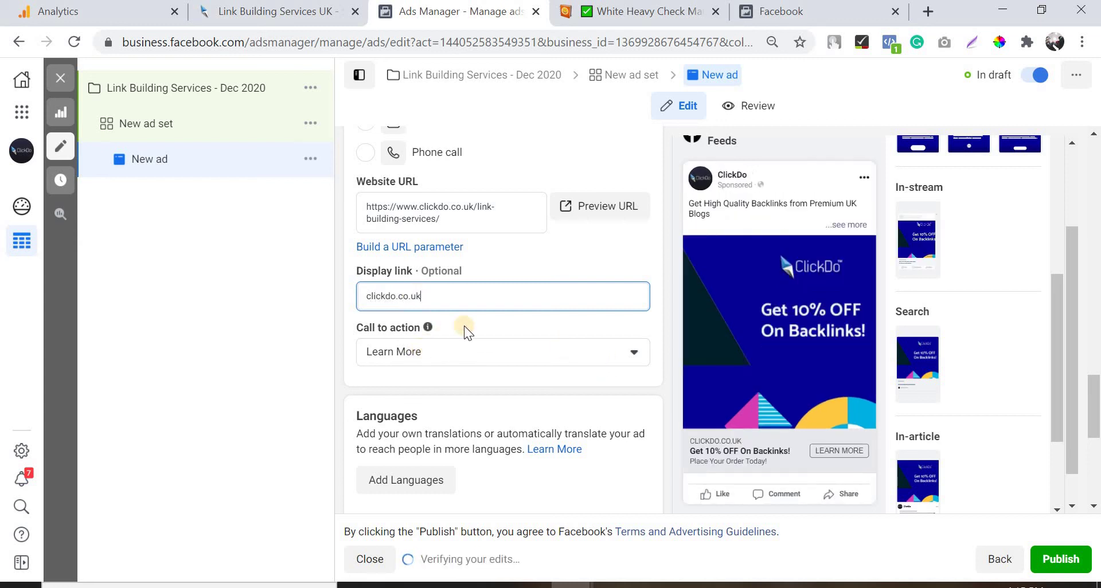
left_click(840, 223)
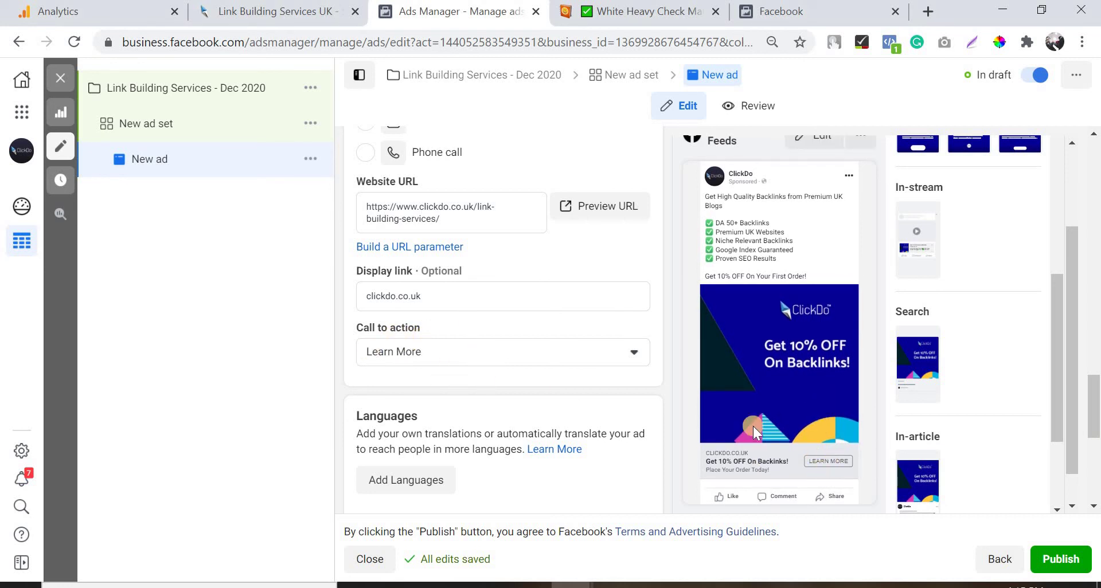
- Set the ad's call to action to Shop Now
left_click(473, 358)
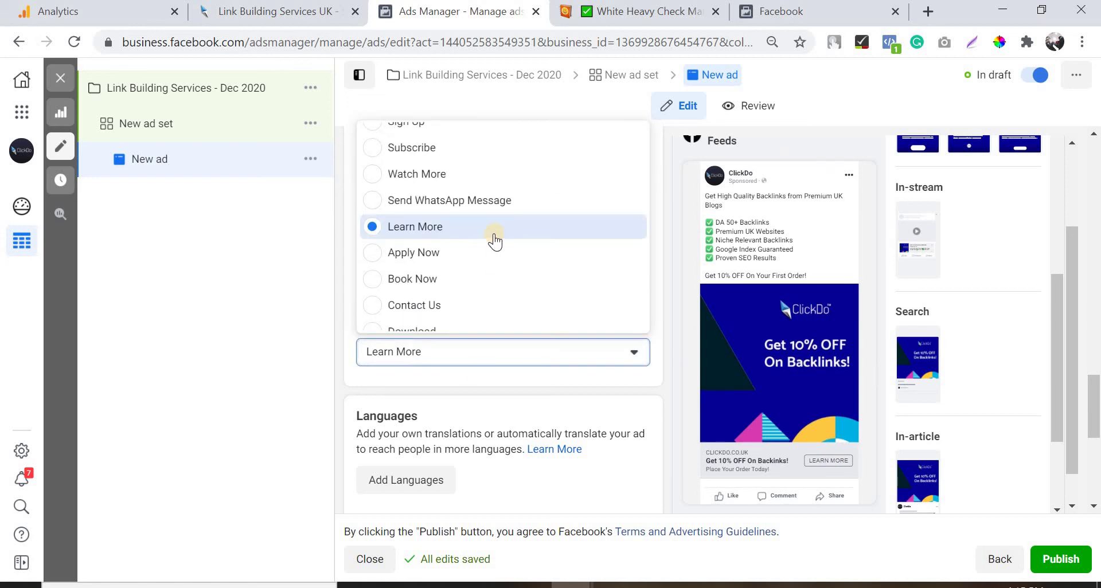
scroll(494, 241, "up", 3)
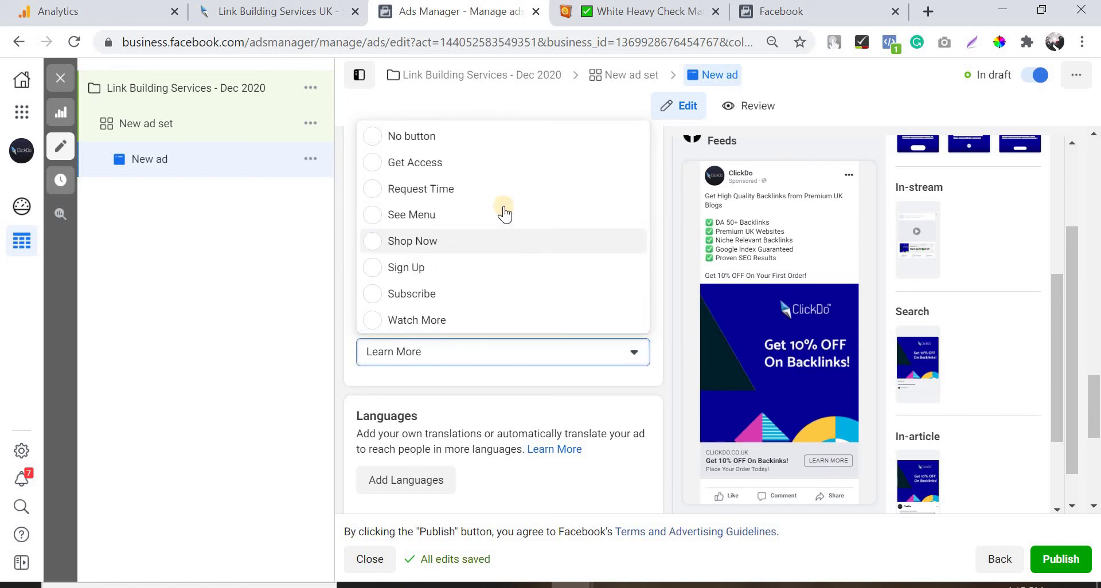
scroll(499, 189, "down", 3)
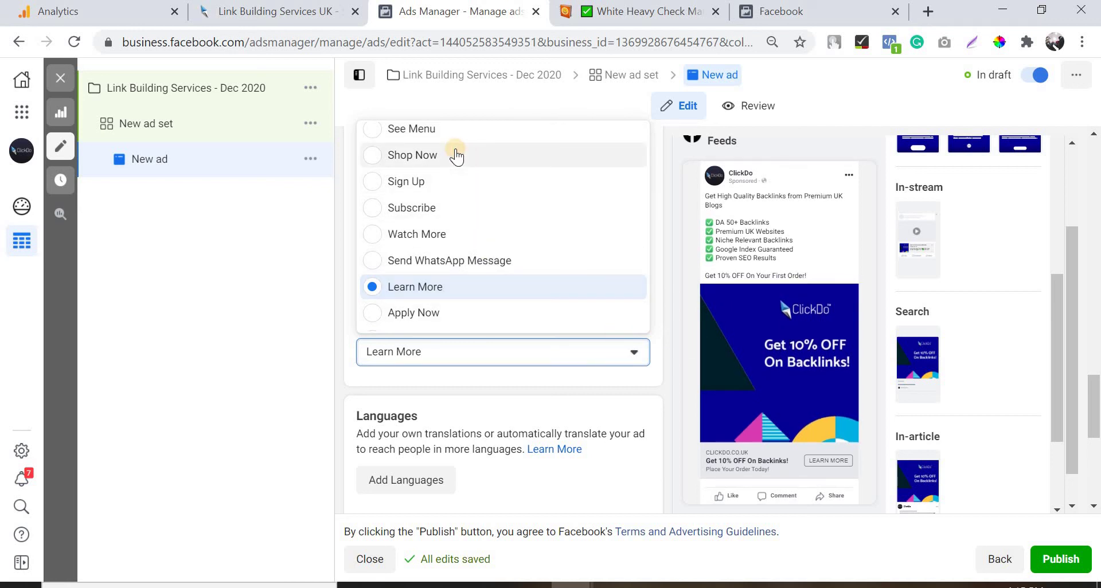
left_click(457, 154)
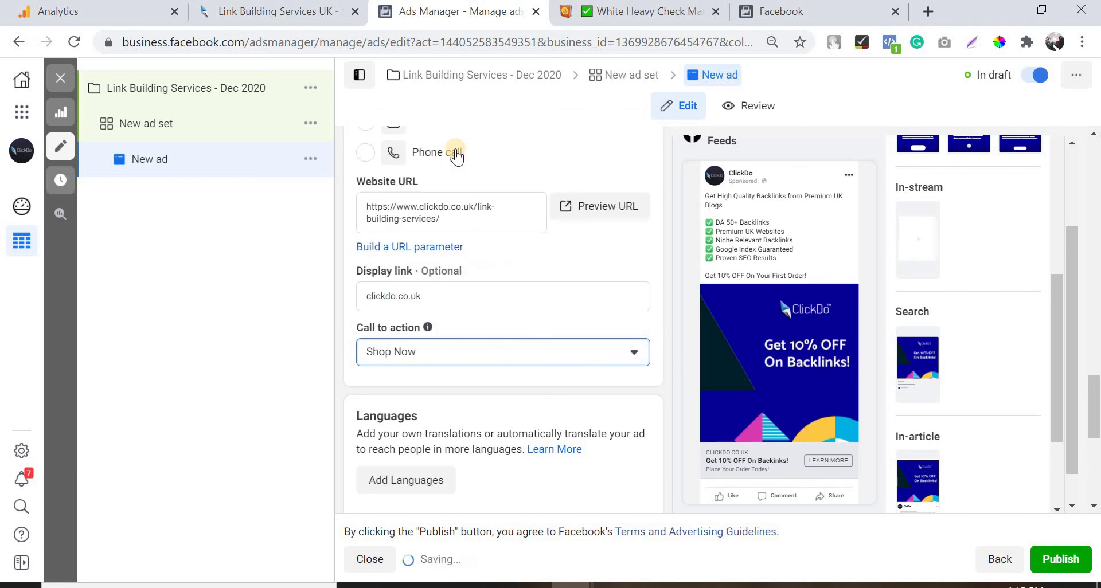
- Change the ad's call to action back to Learn More
left_click(546, 358)
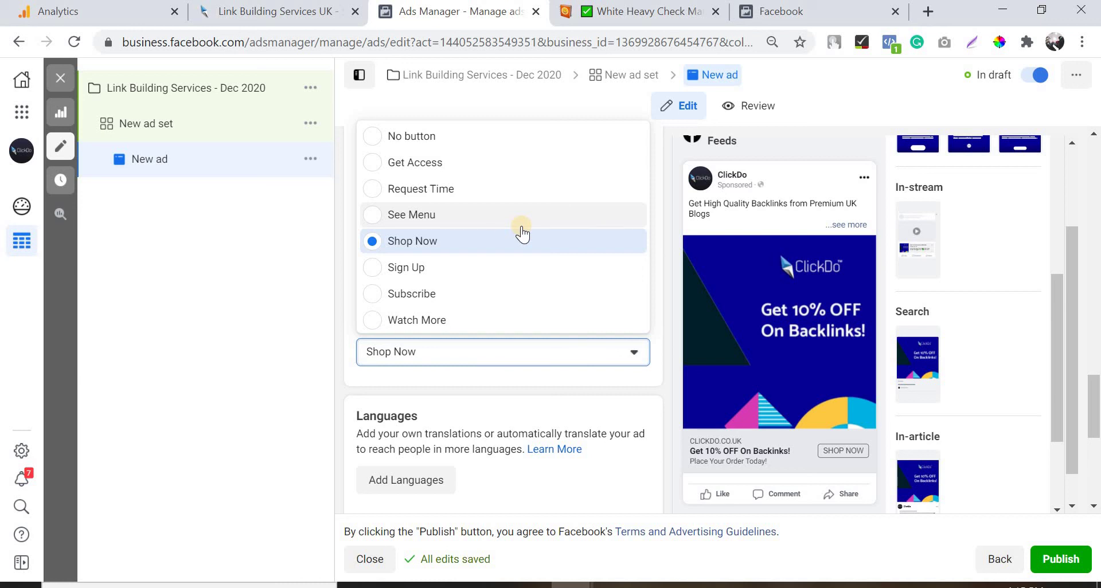
scroll(521, 275, "down", 2)
left_click(512, 290)
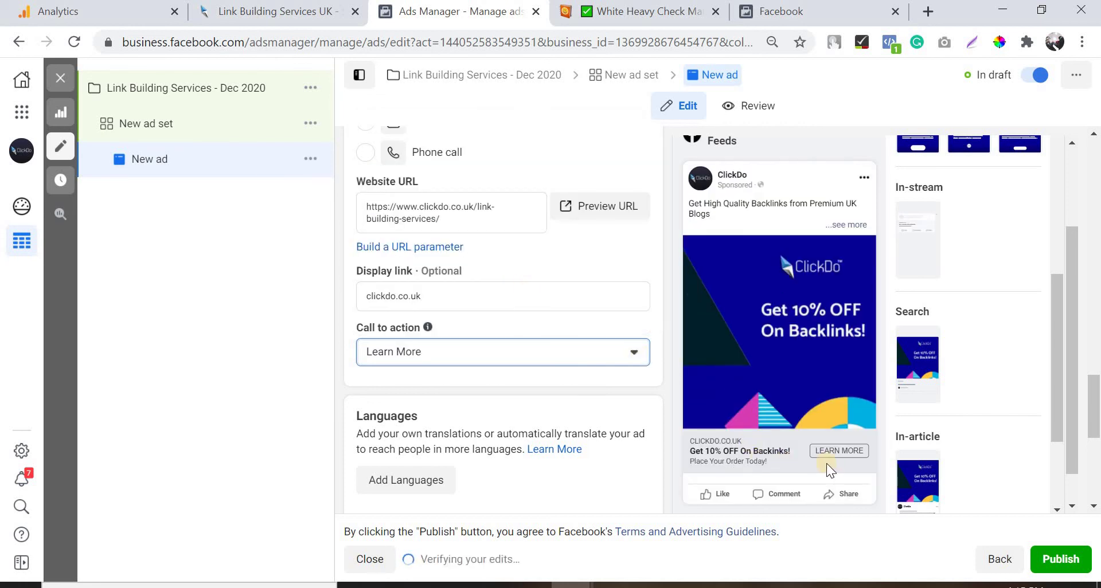
- Expand the finished ad's full text in the preview, publish the campaign and dismiss the notification
triple_click(438, 218)
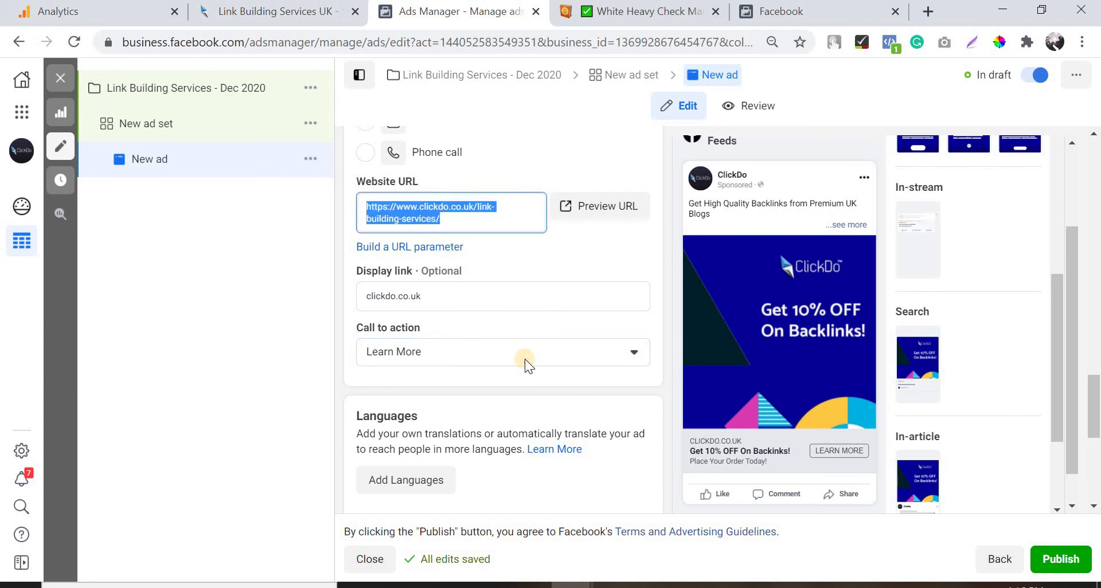
scroll(524, 359, "down", 6)
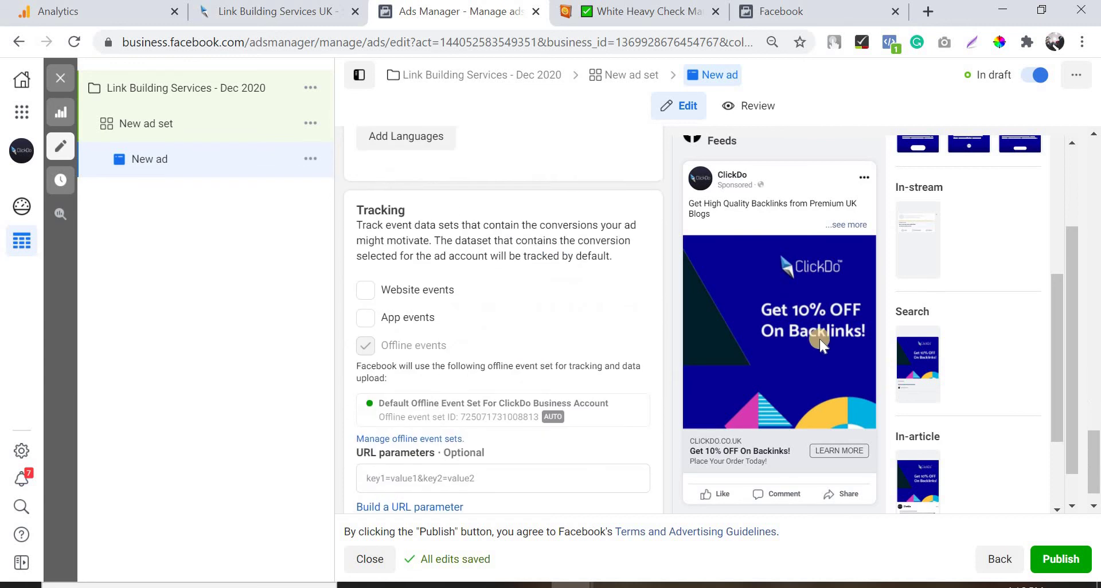
left_click(846, 226)
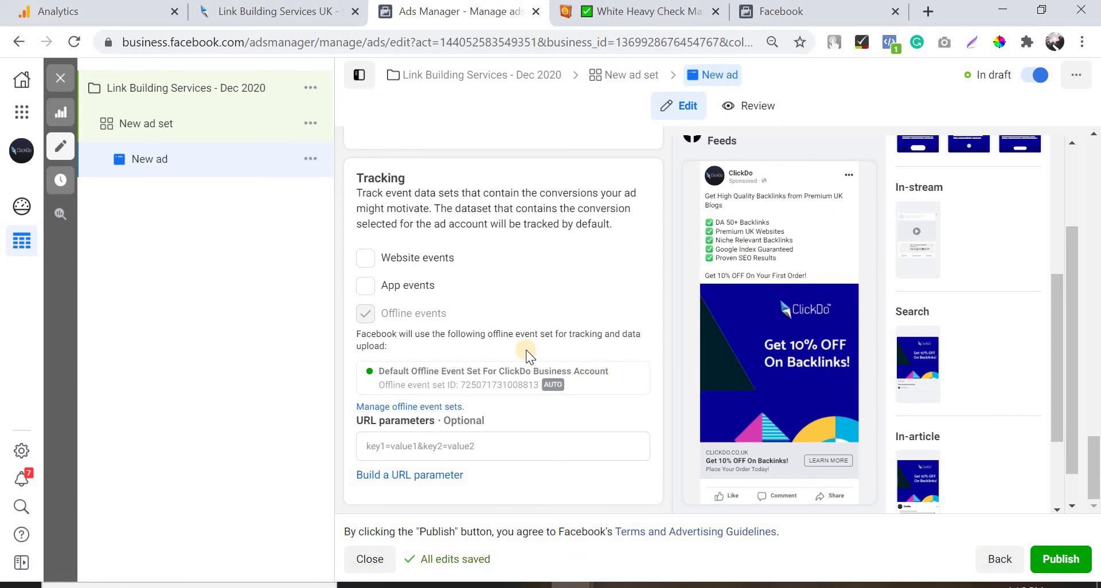
left_click(1057, 553)
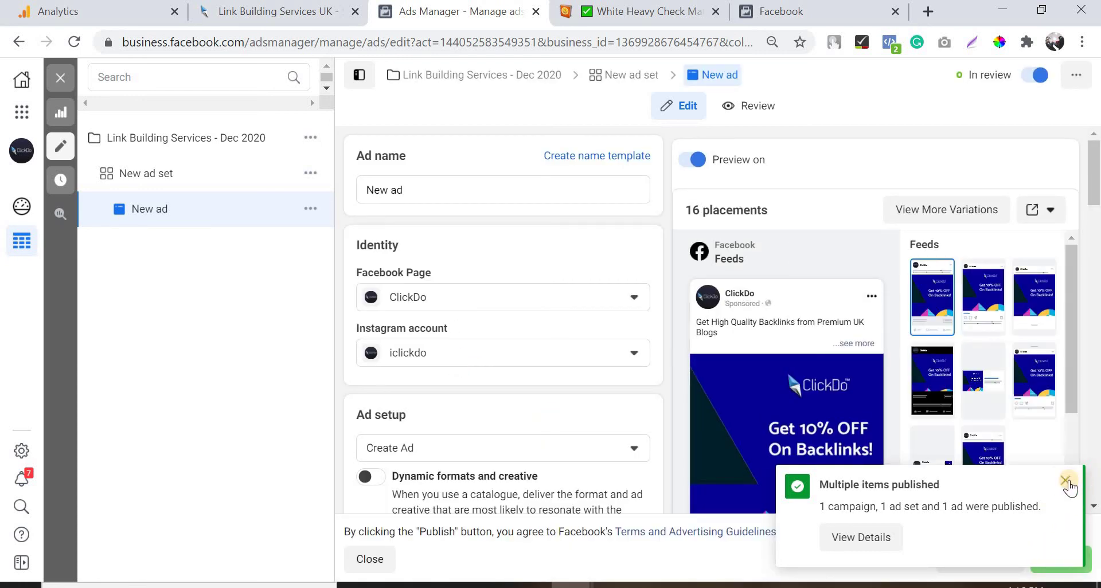
left_click(1065, 481)
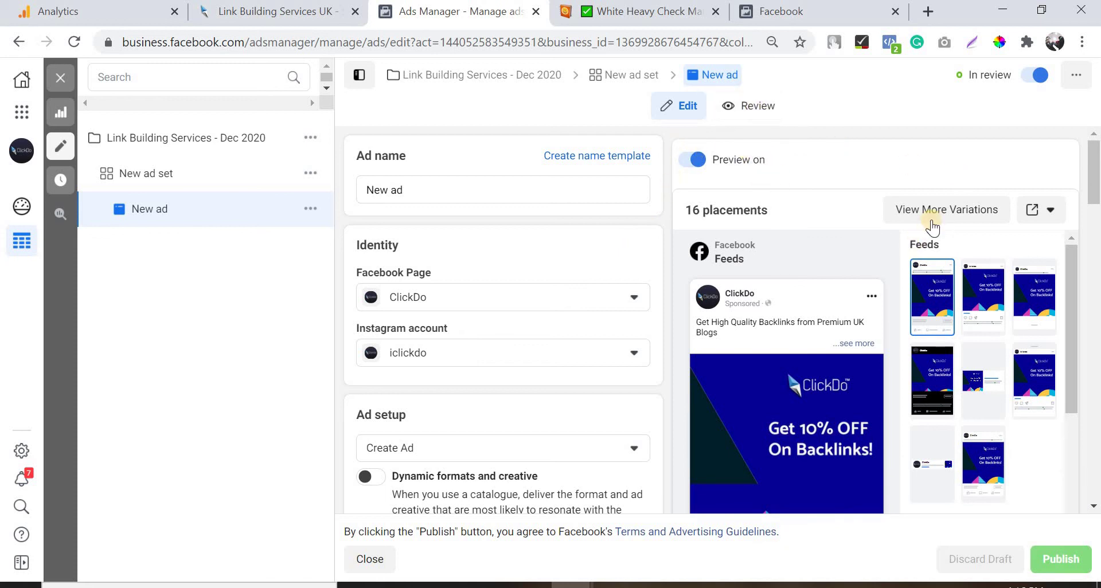
- Open the published ad's sharing options and bring up its Facebook preview in a separate browser tab
scroll(1009, 218, "down", 4)
scroll(1032, 195, "up", 4)
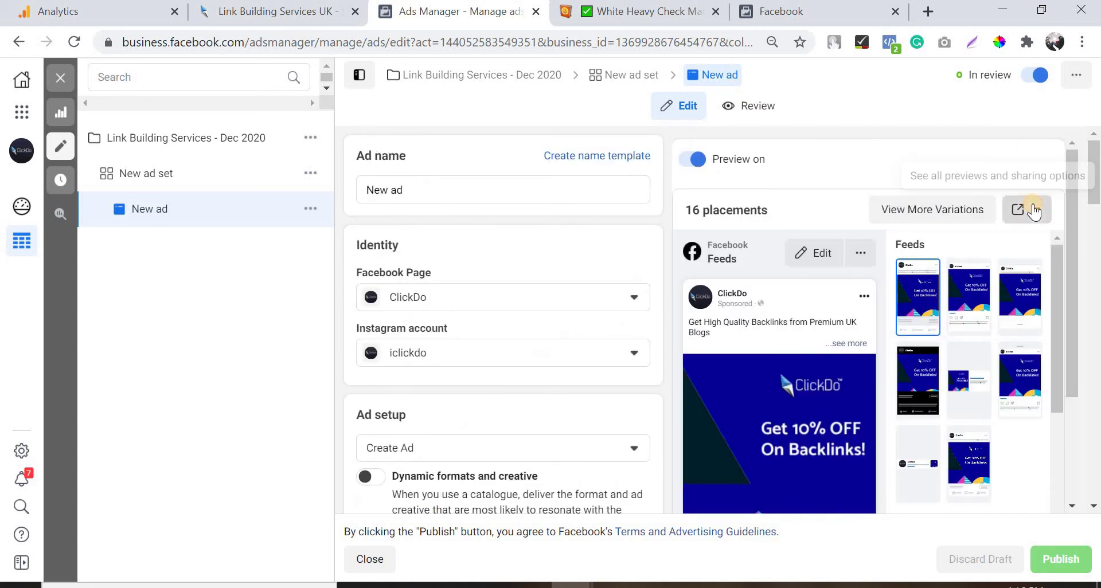
left_click(1032, 211)
left_click(941, 278)
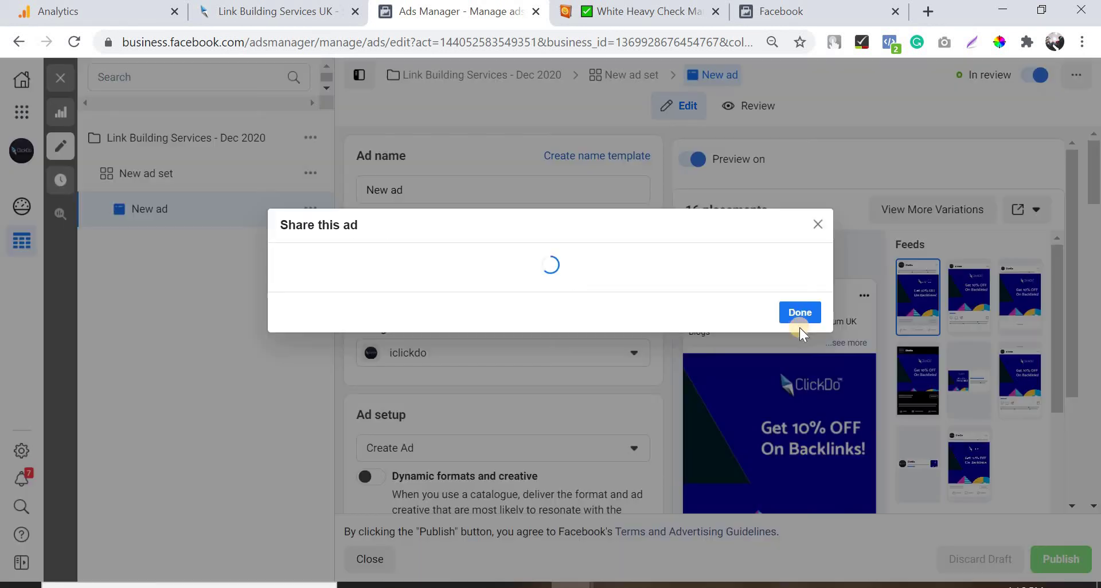
left_click(435, 312)
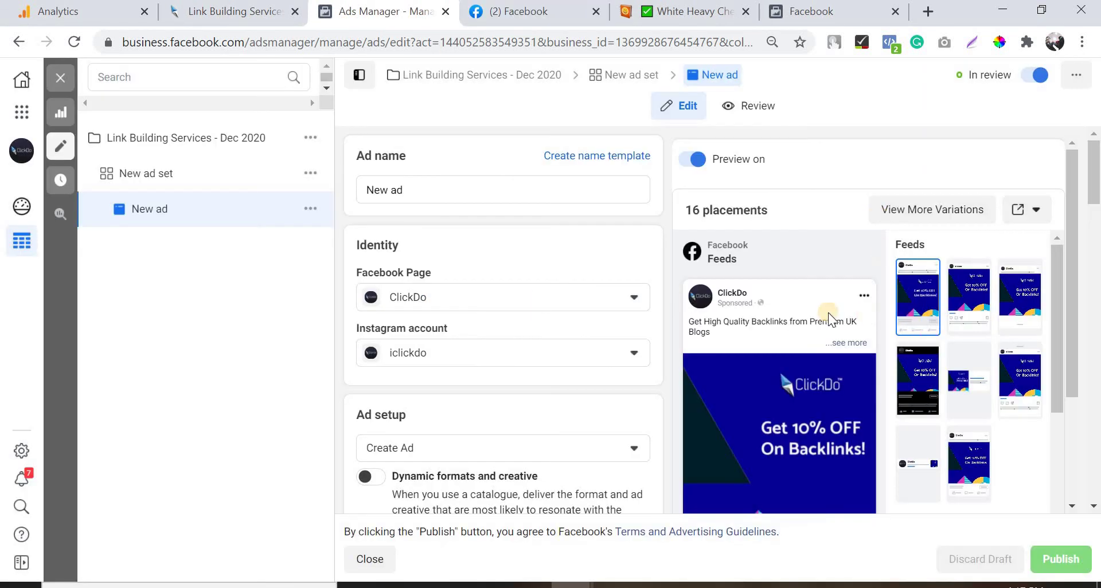
- Examine the ad's full text in the Facebook Feeds preview and its Stories preview, and return to the link building services page
scroll(829, 298, "down", 2)
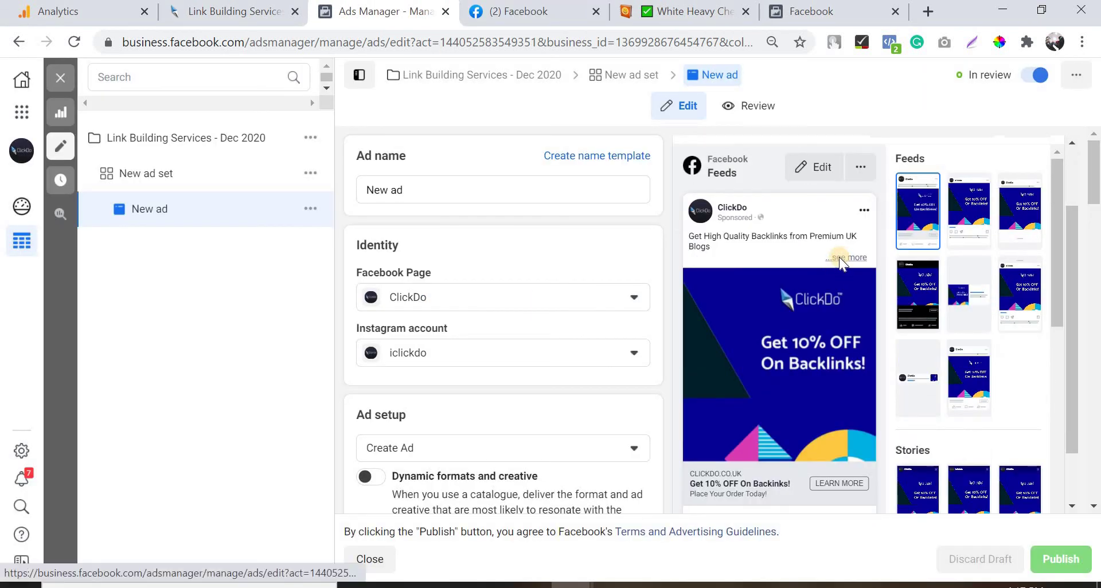
left_click(831, 281)
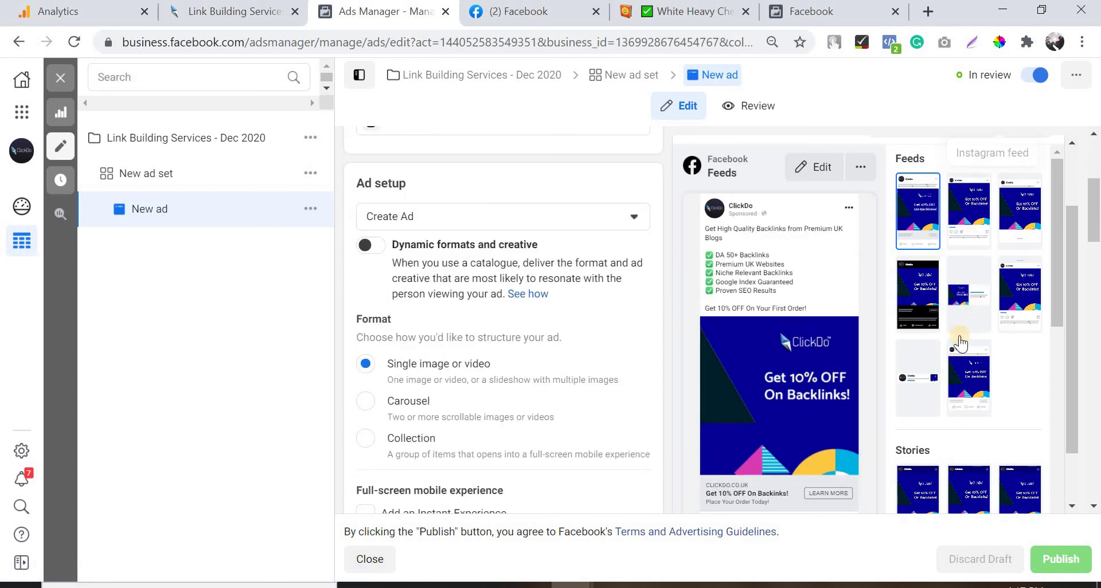
scroll(969, 321, "down", 3)
left_click(917, 336)
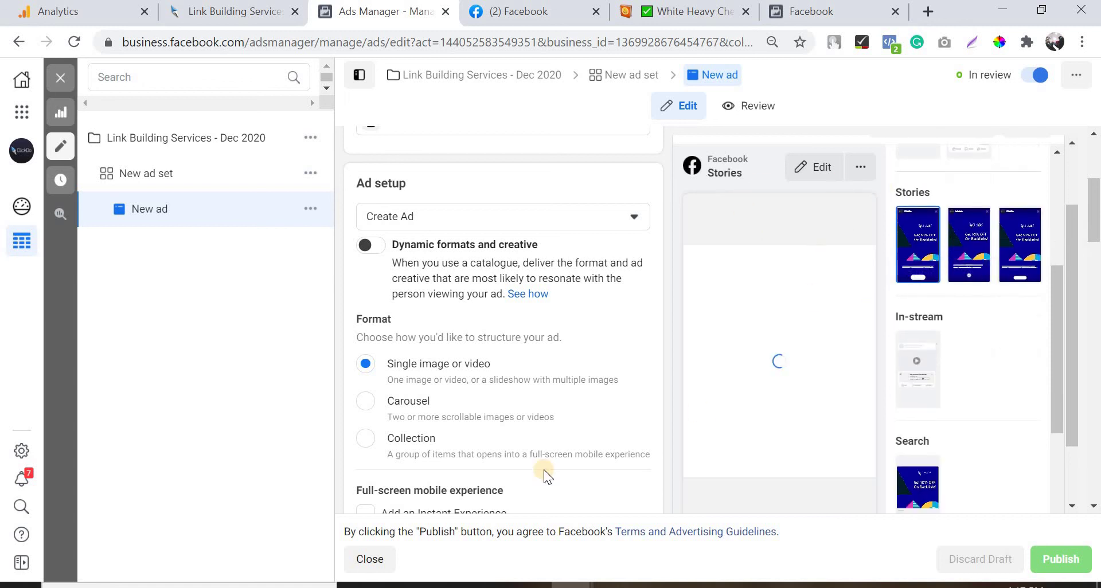
scroll(544, 470, "down", 4)
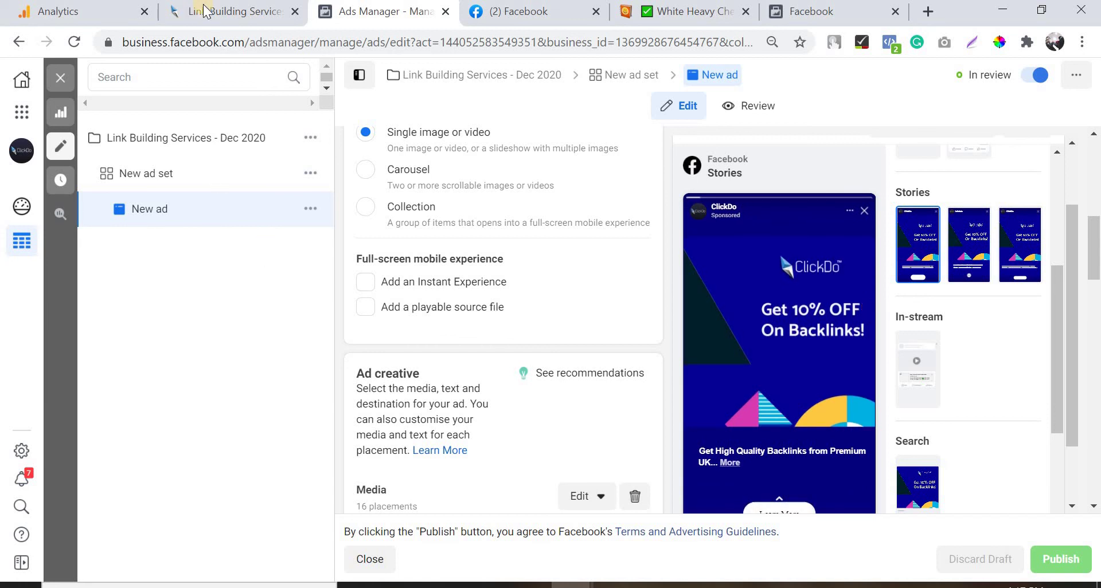
key("ctrl+shift+Tab")
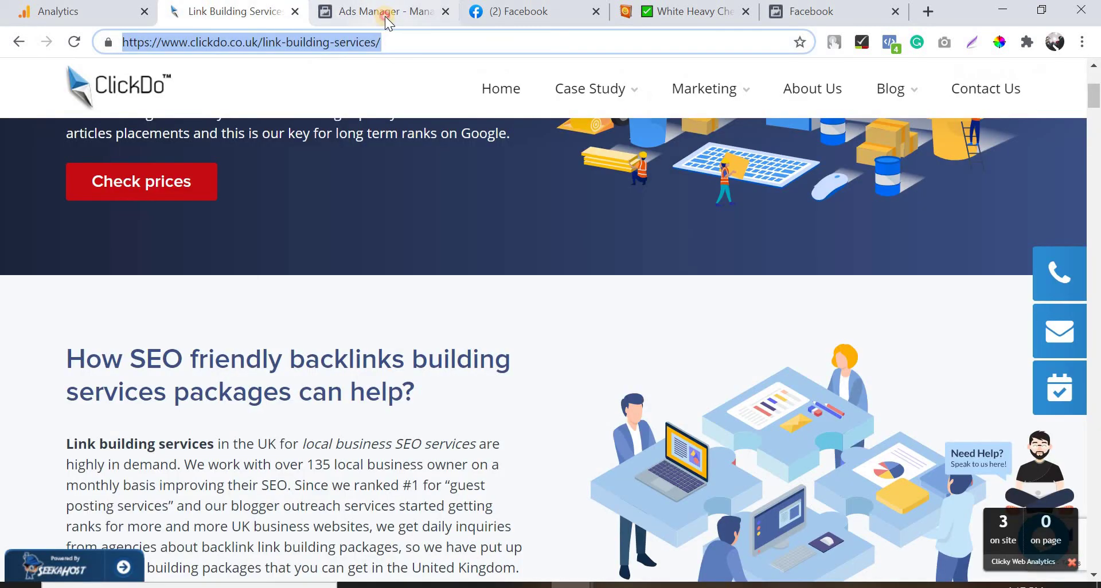
- Return to Ads Manager, close the ad editor and reload the ads list to refresh its delivery status
left_click(384, 16)
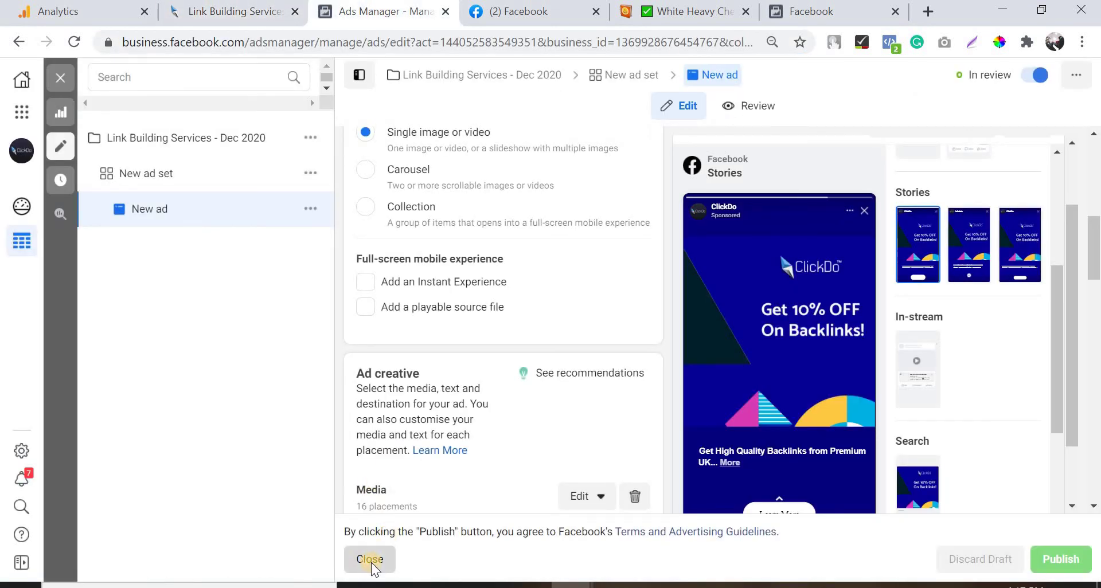
left_click(370, 559)
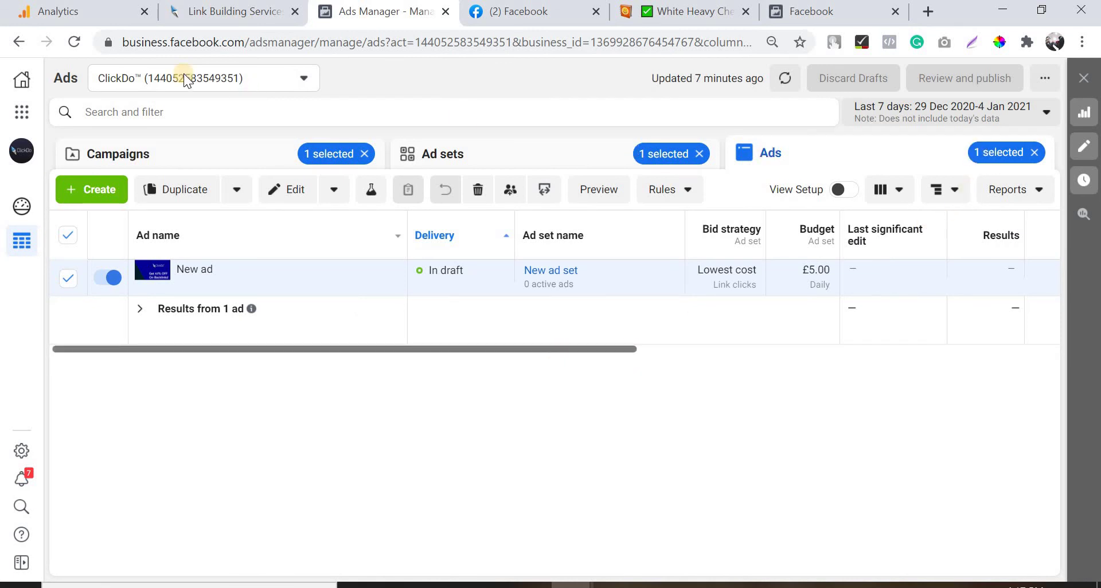
left_click(76, 43)
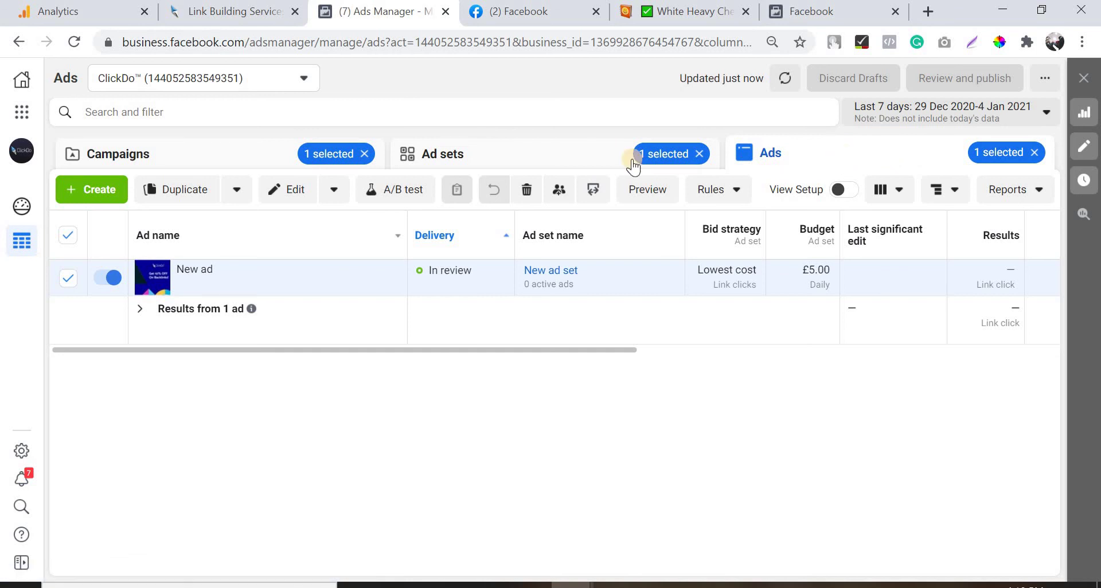
- Check the delivery status of the Link Building Services - Dec 2020 campaign at campaign, ad set and ad level
left_click(218, 155)
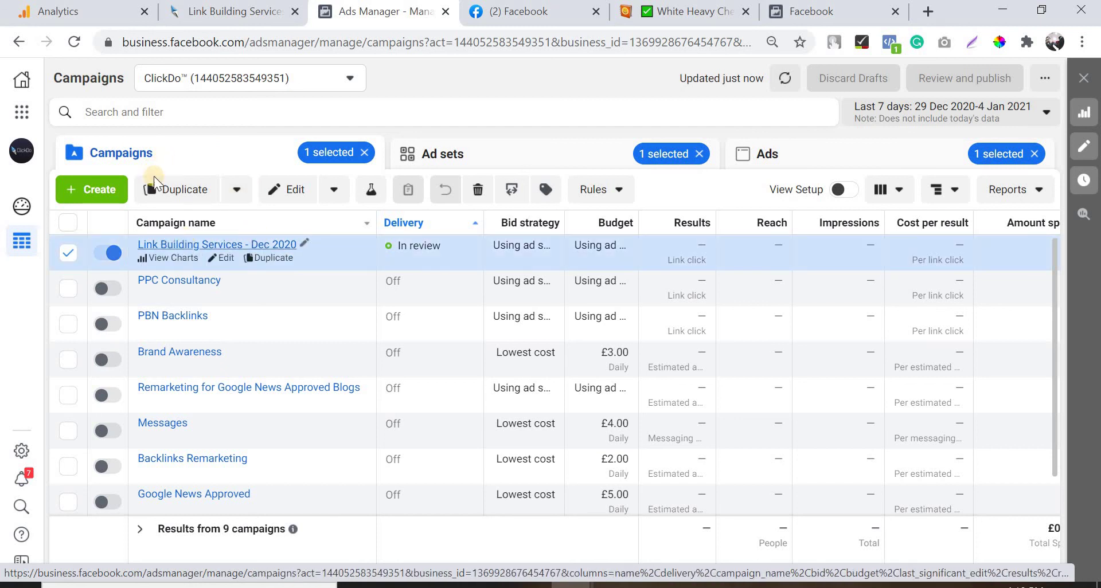
left_click(458, 163)
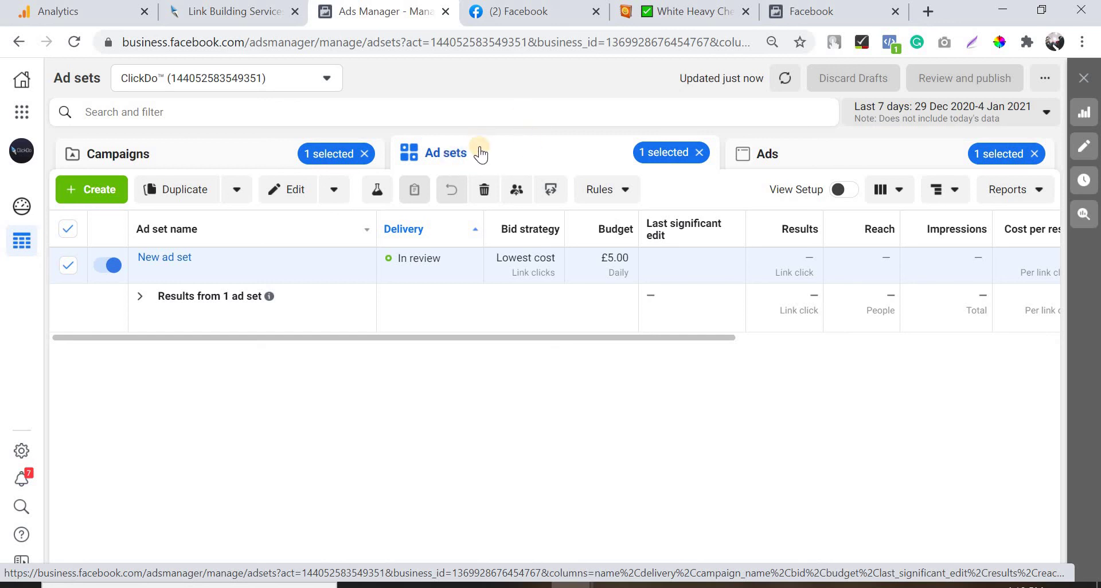
left_click(809, 148)
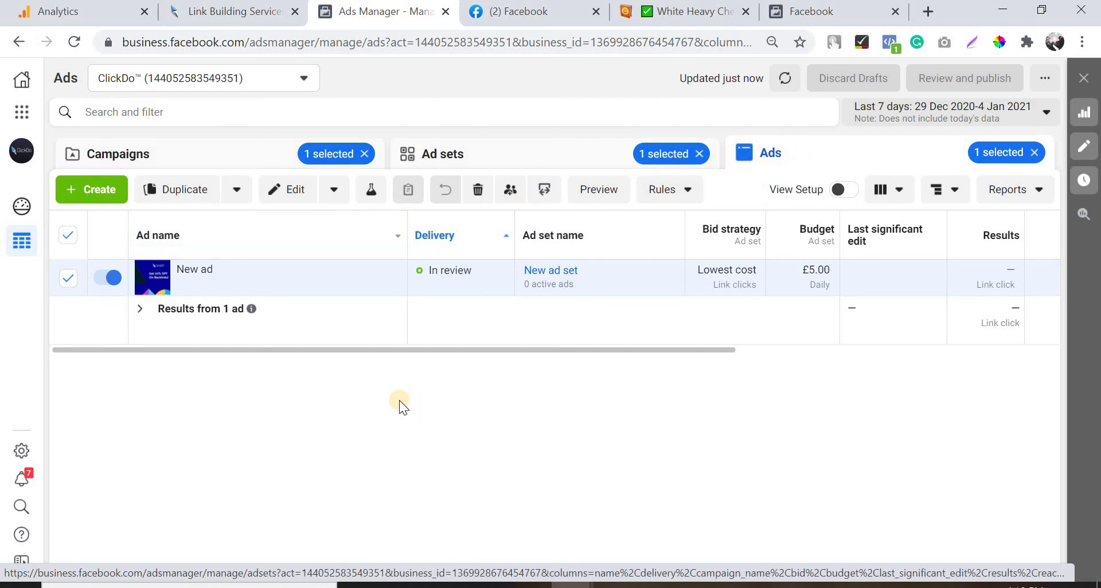
- Preview the new ad in the Mobile News Feed placement, expand its full text to review it, and close the preview
left_click(585, 189)
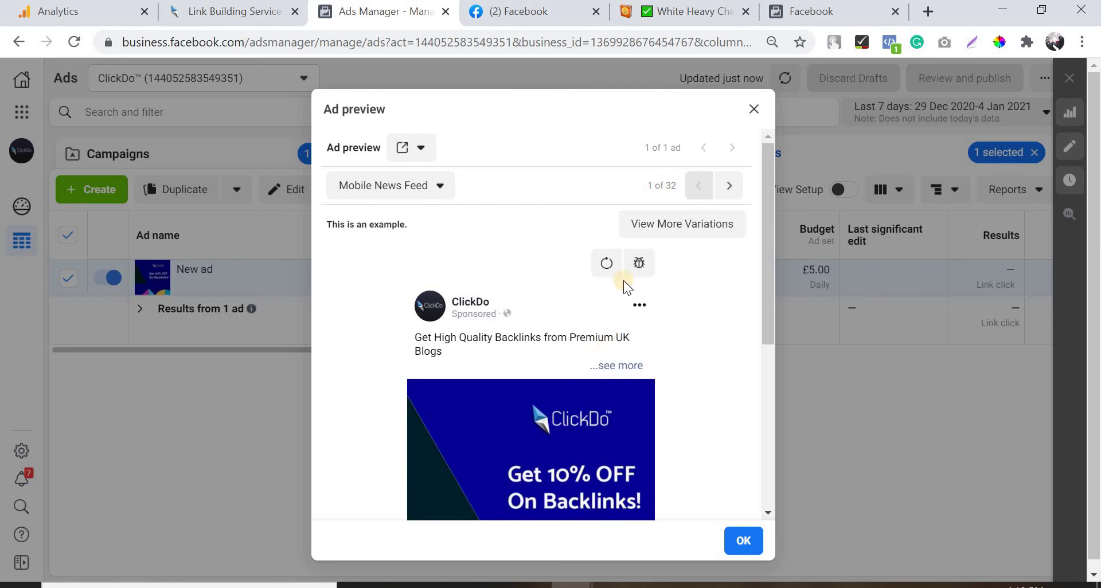
scroll(624, 284, "down", 3)
left_click(622, 197)
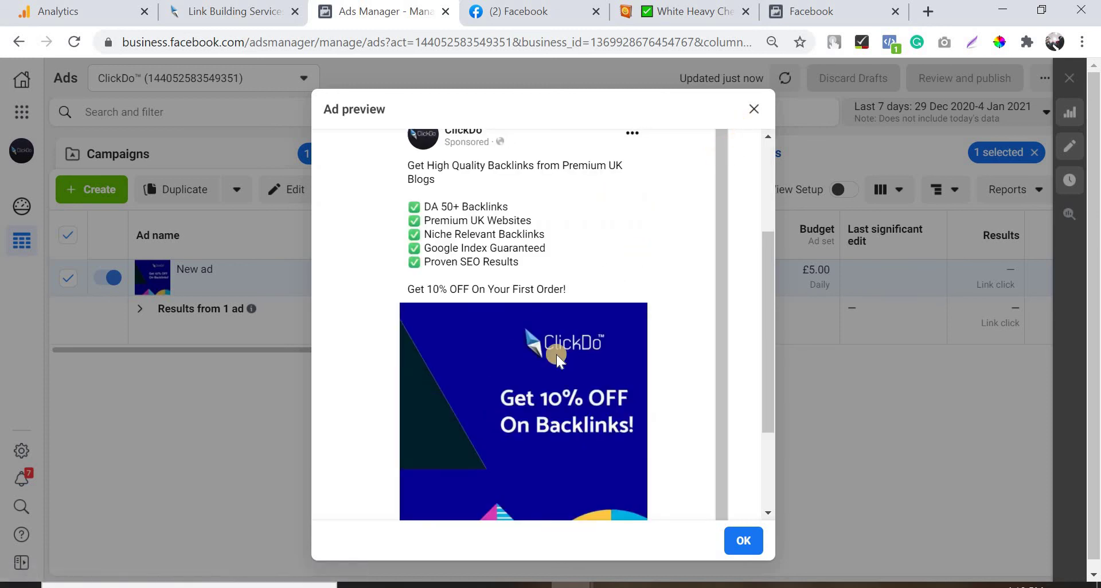
scroll(555, 377, "down", 1)
scroll(555, 377, "up", 1)
scroll(555, 378, "down", 1)
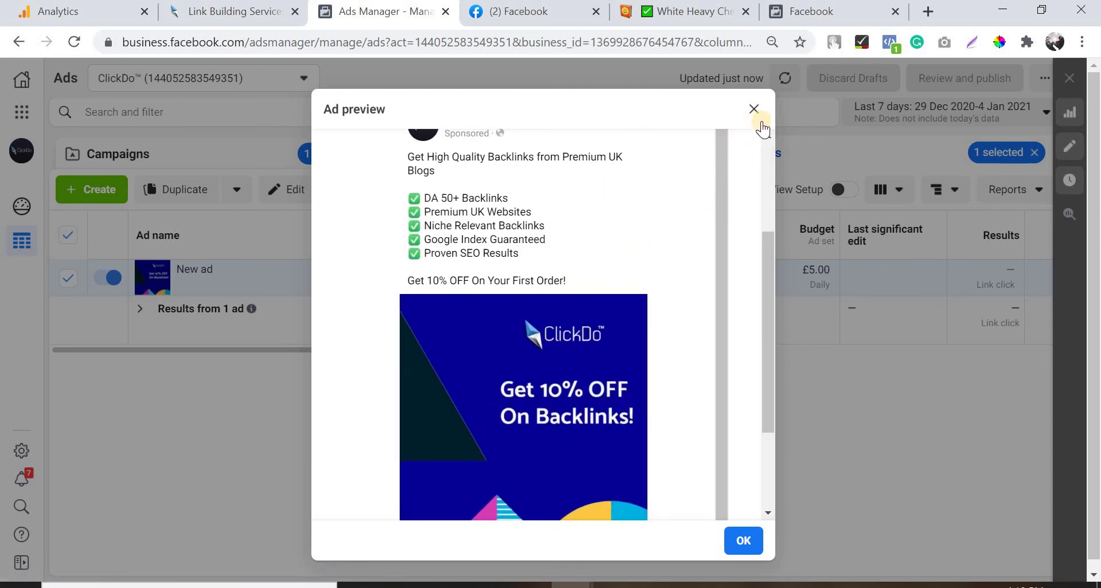
scroll(735, 291, "down", 3)
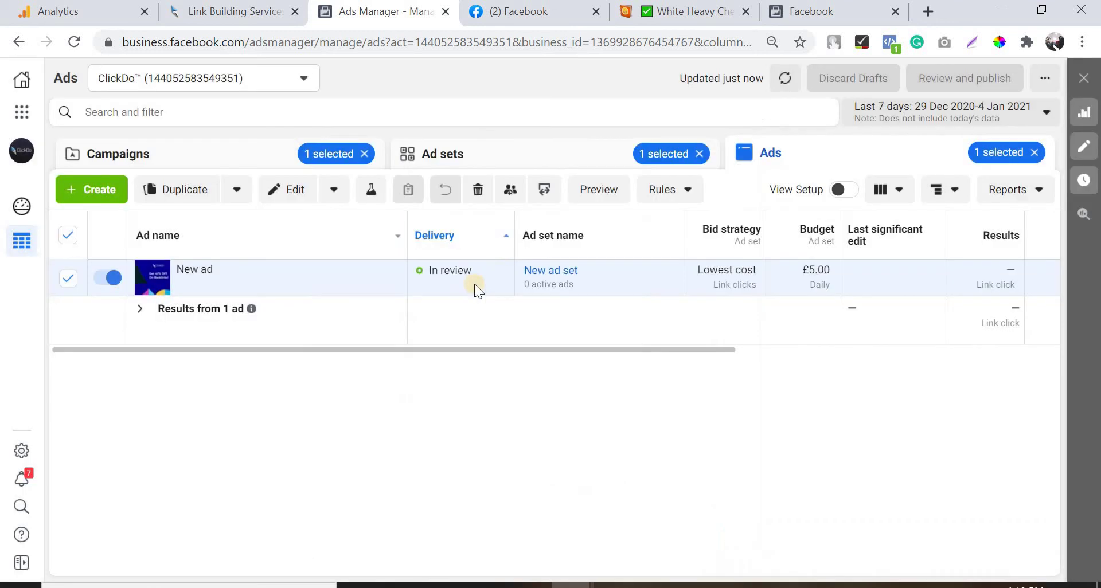
key("Escape")
key("ctrl+shift+Tab")
key("ctrl+Tab")
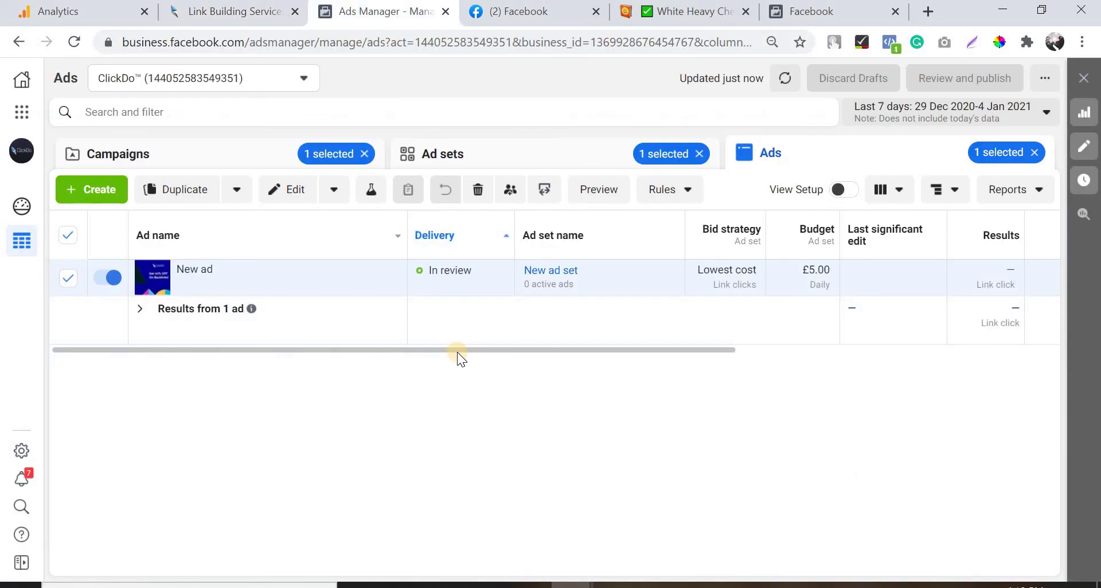